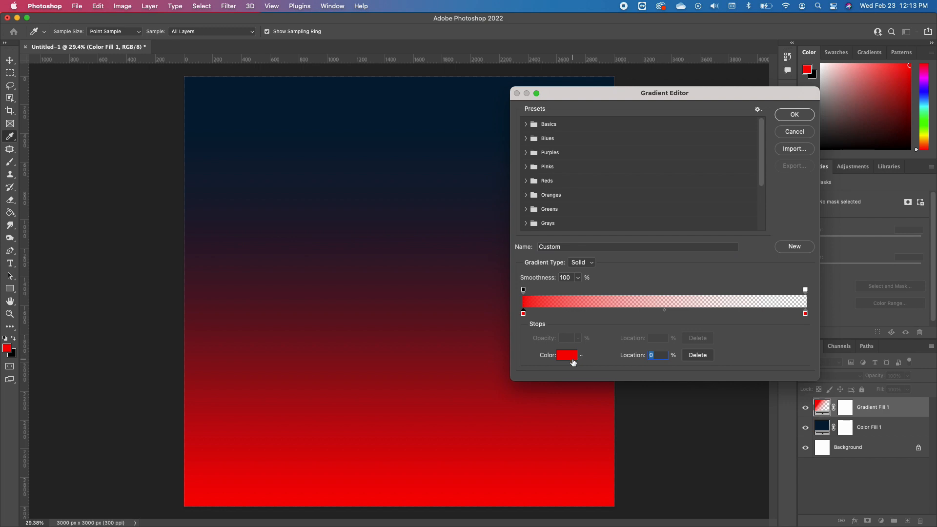
Change the gradient's starting color stop from red to purple #7311ac
{"action": "left_click", "coordinate": [567, 355]}
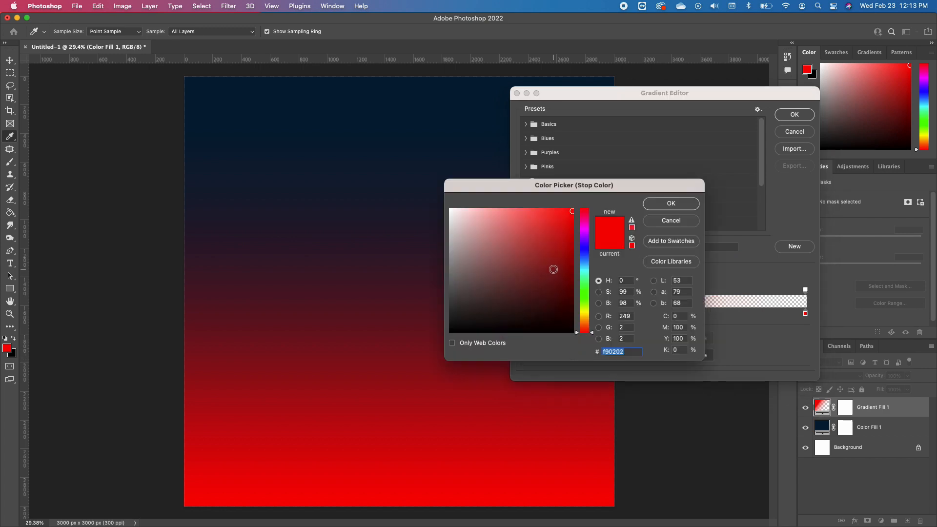
{"action": "left_click", "coordinate": [584, 264]}
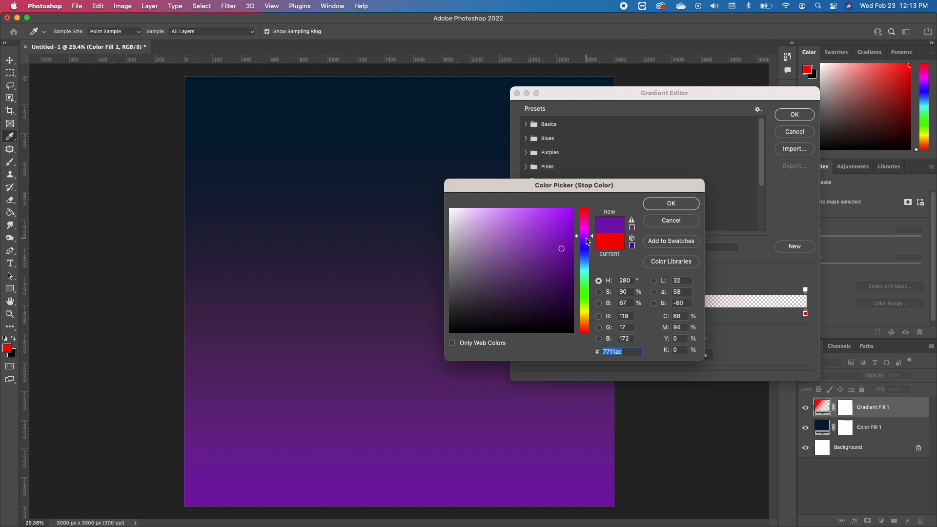
{"action": "left_click_drag", "start_coordinate": [585, 236], "coordinate": [585, 237]}
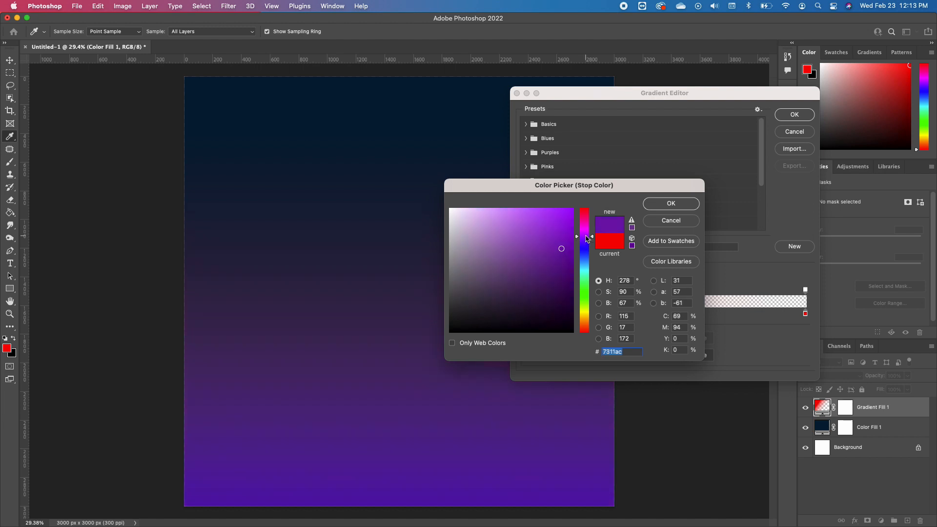
{"action": "left_click", "coordinate": [672, 204]}
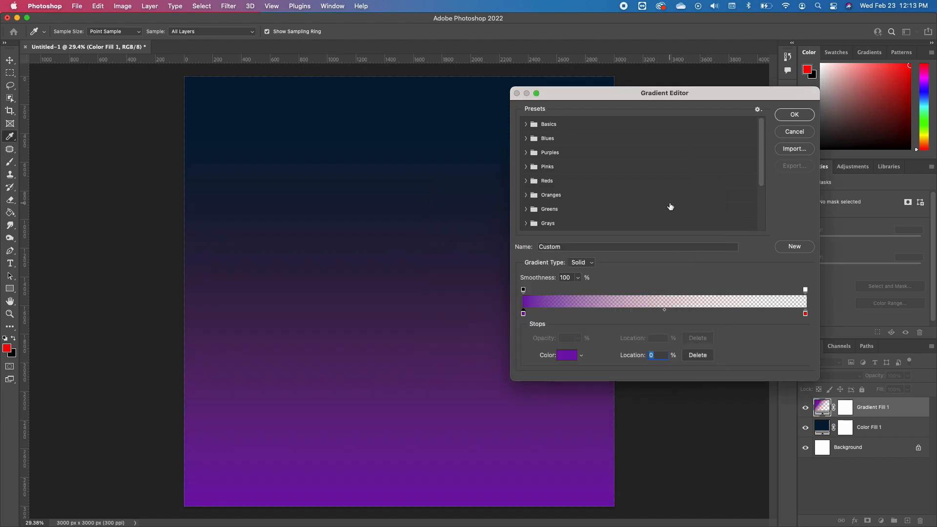
Set the gradient's end color stop to near-black #1c1b1b and accept the edited gradient
{"action": "left_click", "coordinate": [806, 314]}
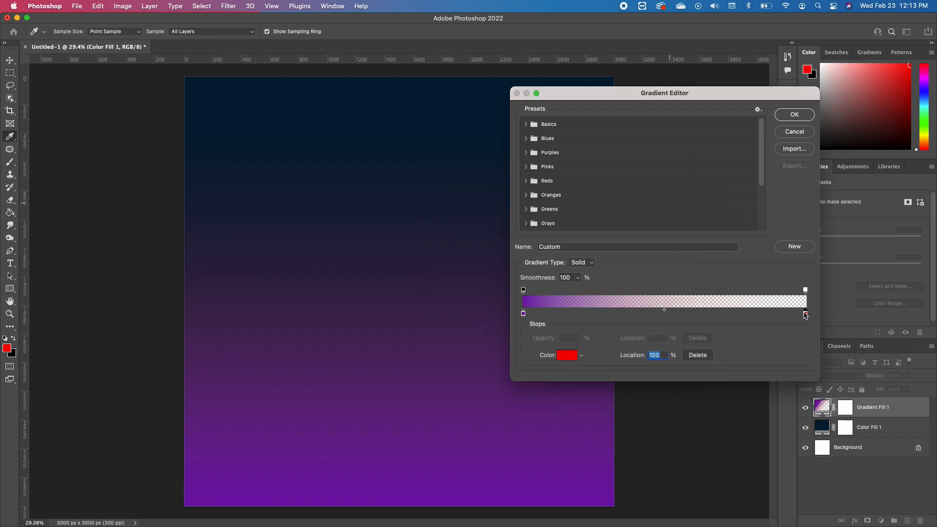
{"action": "left_click", "coordinate": [567, 355]}
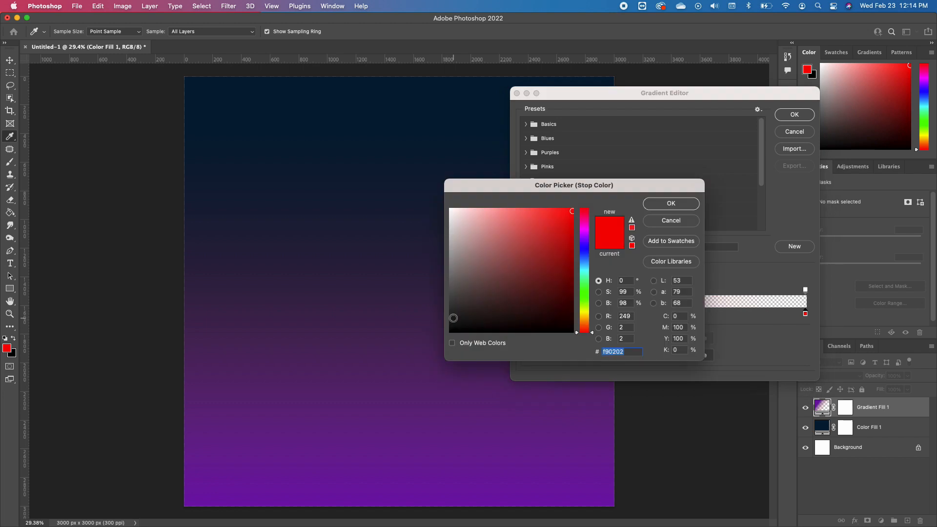
{"action": "left_click", "coordinate": [454, 319]}
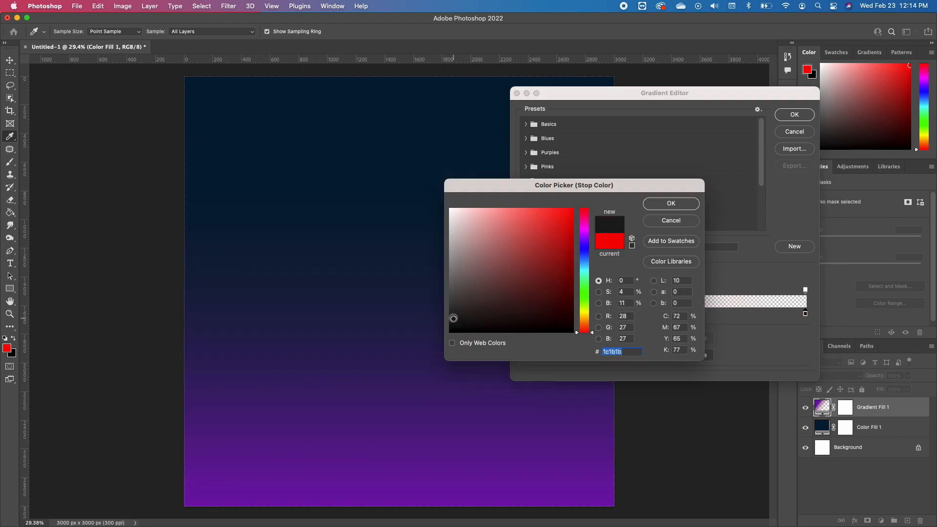
{"action": "left_click", "coordinate": [671, 204]}
{"action": "left_click", "coordinate": [795, 115]}
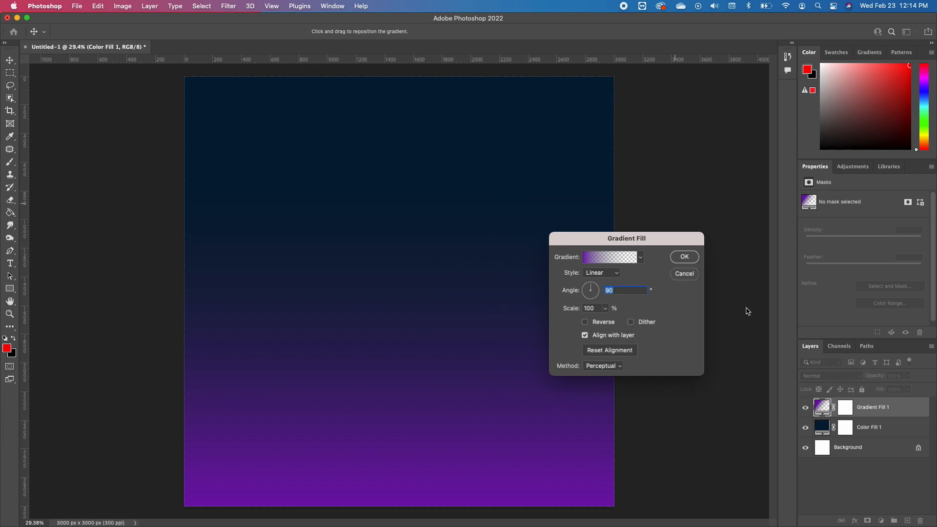
Set the gradient fill's angle to about 53.93° and apply the fill
{"action": "left_click", "coordinate": [594, 290]}
{"action": "left_click_drag", "start_coordinate": [598, 295], "coordinate": [594, 286]}
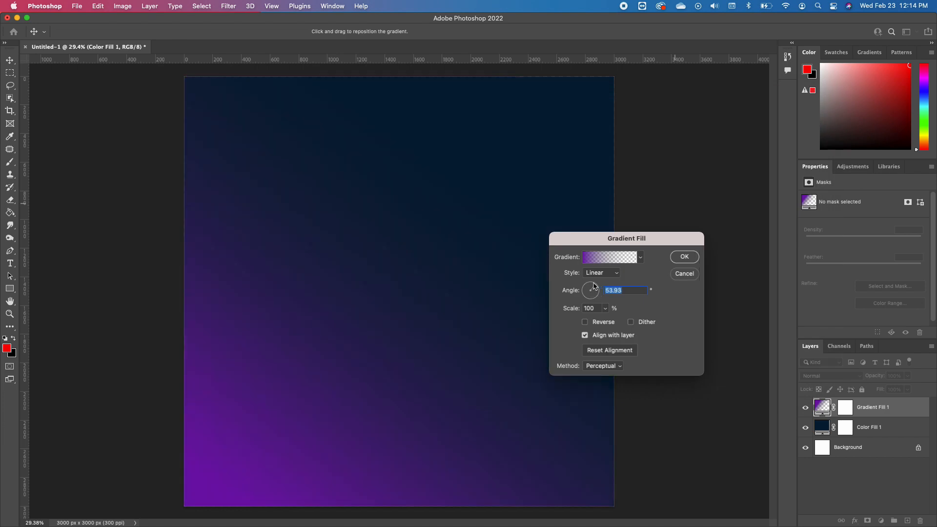
{"action": "left_click", "coordinate": [682, 258]}
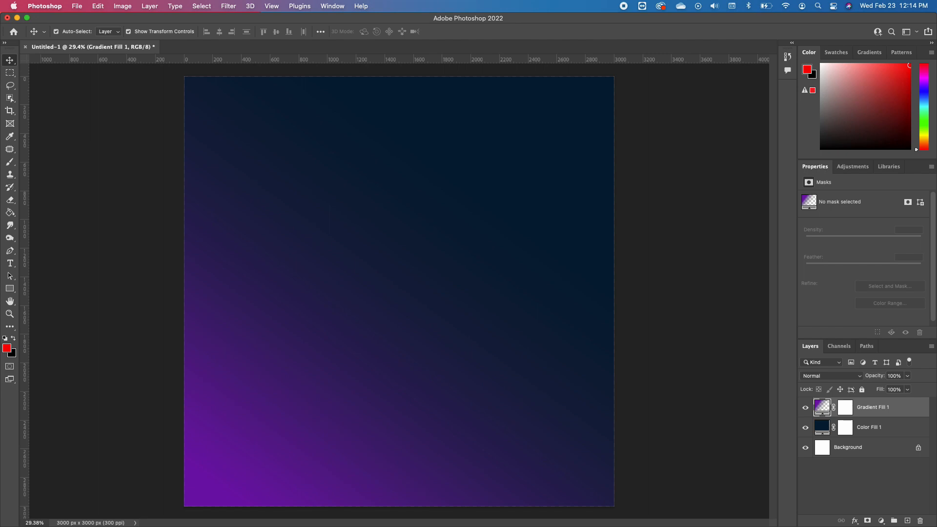
Place the purple neon tech image above the gradient fill and enlarge it to about 4955 × 3115 px over the upper canvas
{"action": "left_click_drag", "start_coordinate": [192, 229], "coordinate": [414, 208]}
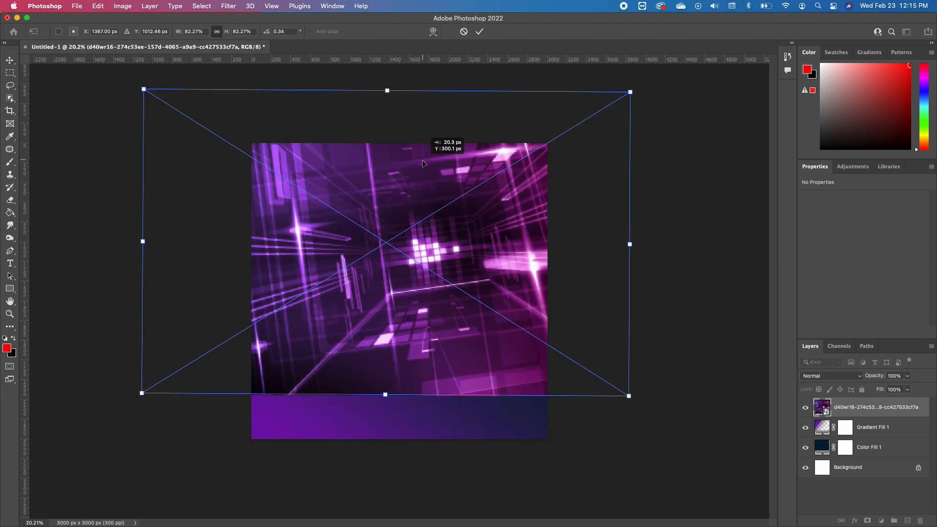
{"action": "left_click_drag", "start_coordinate": [419, 155], "coordinate": [434, 196]}
{"action": "key", "text": "Return"}
Lower the neon image layer's opacity to 39%
{"action": "scroll", "coordinate": [440, 230], "scroll_direction": "up", "scroll_amount": 3}
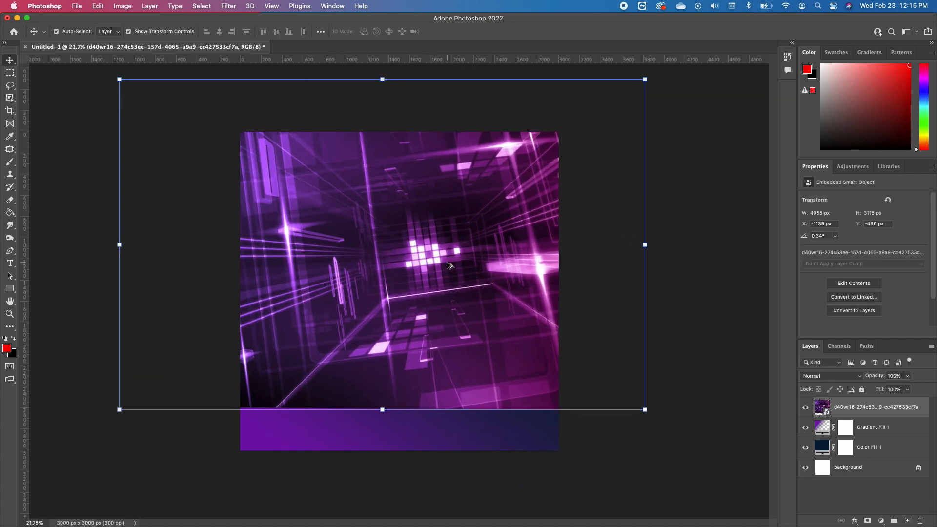
{"action": "scroll", "coordinate": [443, 262], "scroll_direction": "up", "scroll_amount": 1}
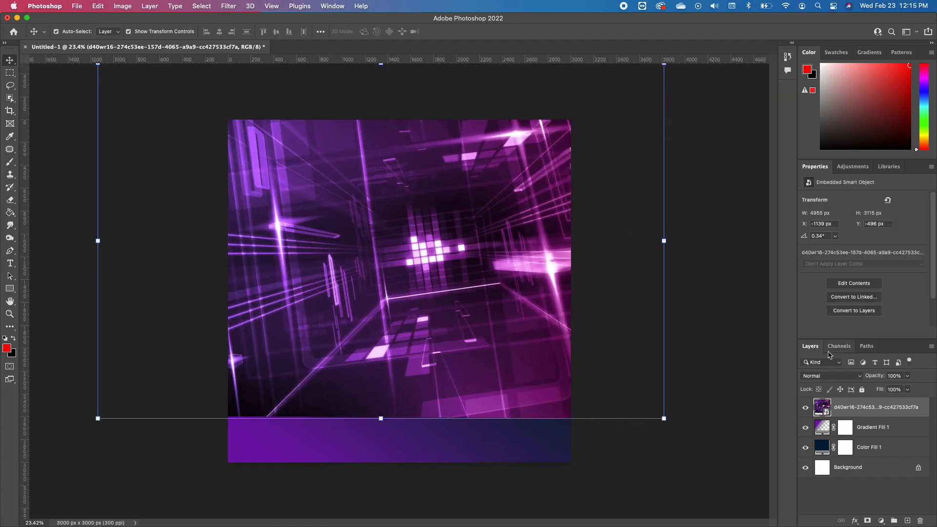
{"action": "left_click", "coordinate": [908, 376]}
{"action": "left_click_drag", "start_coordinate": [906, 391], "coordinate": [889, 392]}
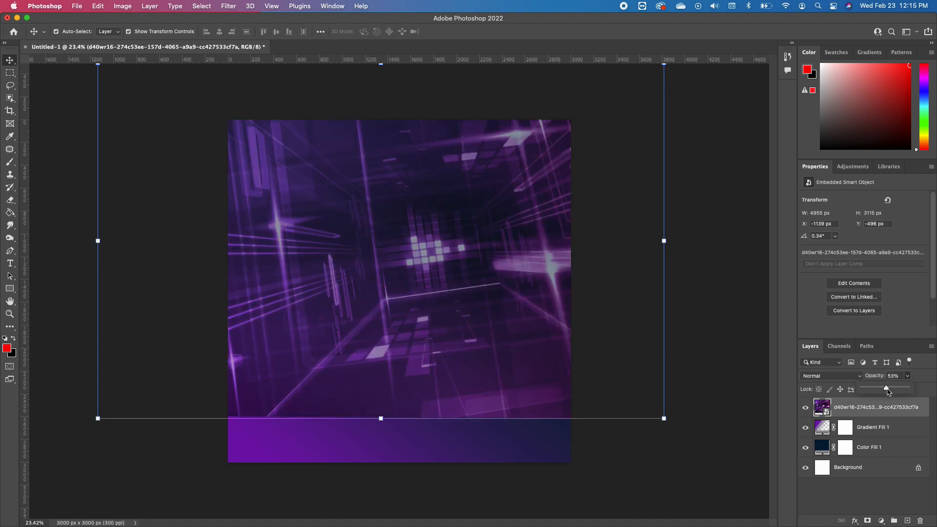
{"action": "left_click_drag", "start_coordinate": [888, 390], "coordinate": [882, 392]}
Add a layer mask to the neon image and fade its lower and outer edges with a black brush enlarged to about 1500 px
{"action": "left_click", "coordinate": [867, 521]}
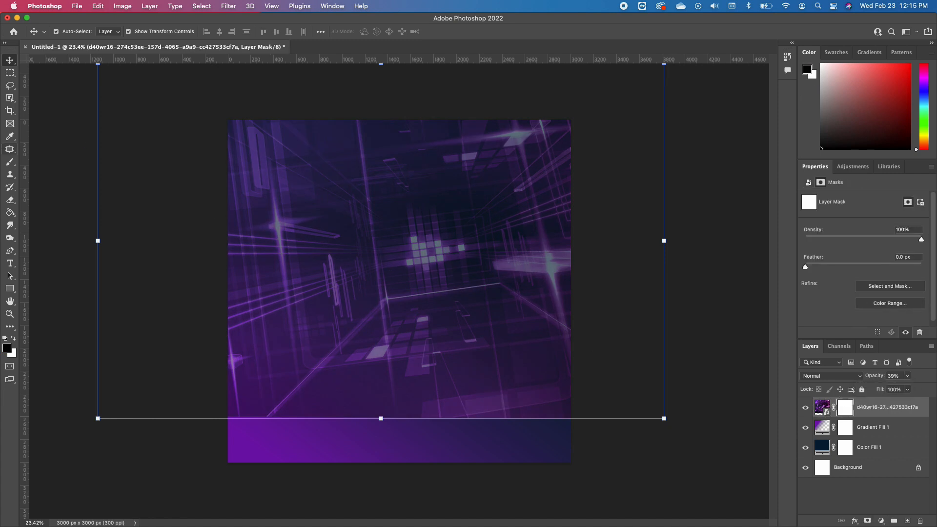
{"action": "left_click", "coordinate": [10, 161]}
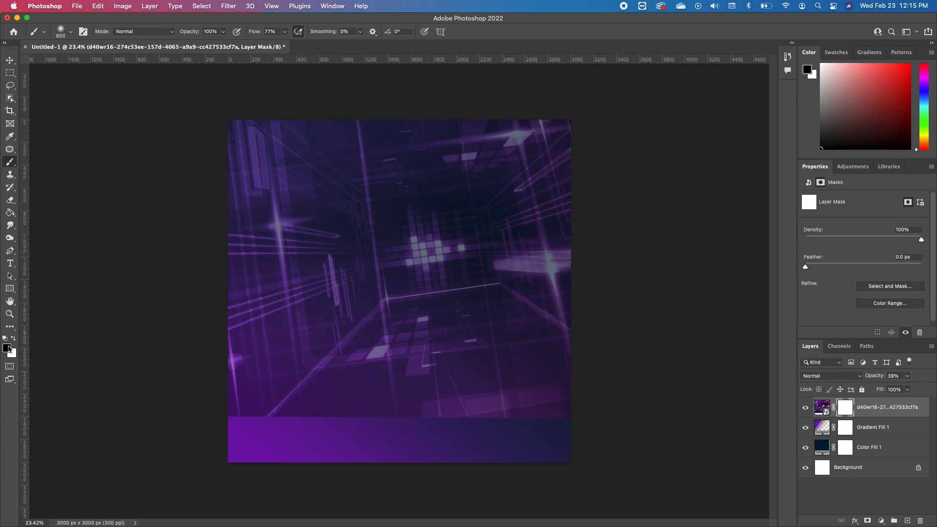
{"action": "key", "text": "x"}
{"action": "left_click", "coordinate": [14, 340]}
{"action": "key", "text": "bracketright"}
{"action": "key", "text": "bracketright"}
{"action": "key", "text": "bracketright"}
{"action": "key", "text": "bracketright"}
{"action": "key", "text": "bracketright"}
{"action": "key", "text": "bracketright"}
{"action": "key", "text": "bracketright"}
{"action": "key", "text": "bracketright"}
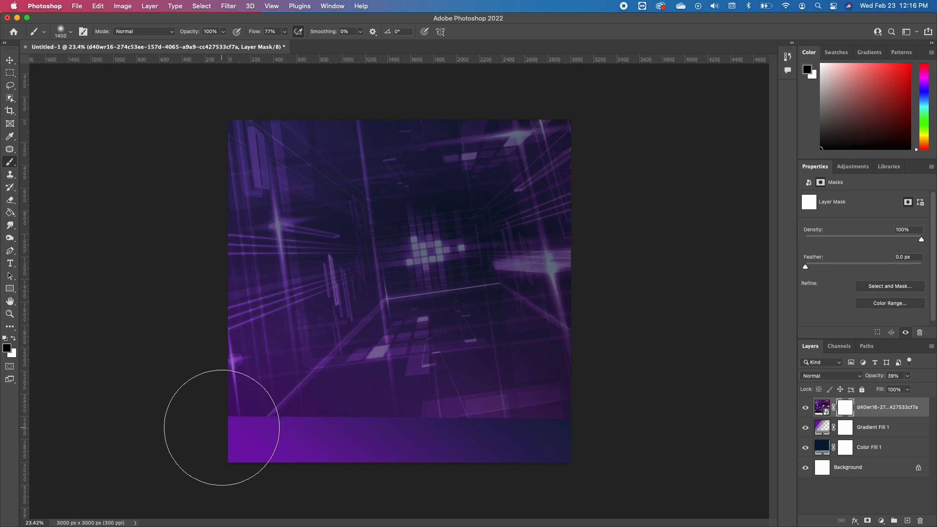
{"action": "mouse_move", "coordinate": [209, 450]}
{"action": "left_mouse_down"}
{"action": "mouse_move", "coordinate": [341, 509]}
{"action": "mouse_move", "coordinate": [310, 492]}
{"action": "mouse_move", "coordinate": [413, 505]}
{"action": "mouse_move", "coordinate": [291, 478]}
{"action": "left_mouse_up"}
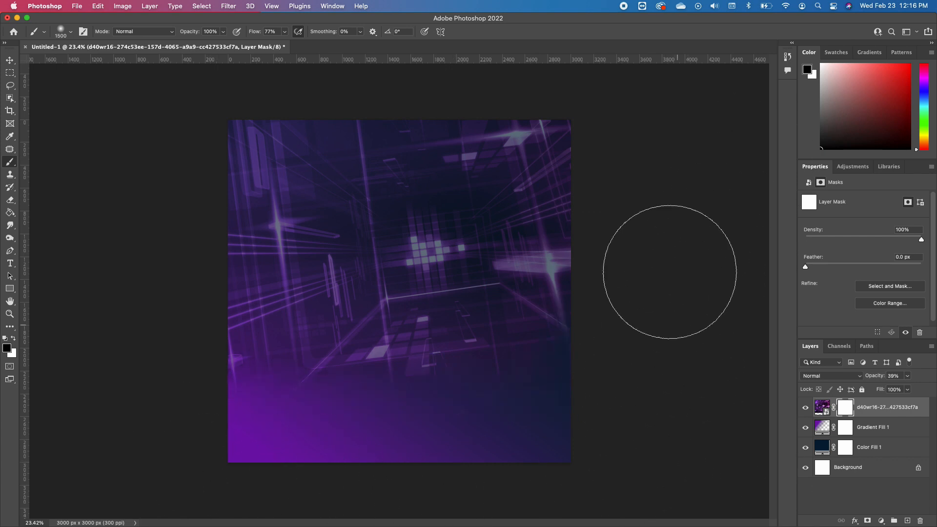
{"action": "mouse_move", "coordinate": [650, 260]}
{"action": "left_mouse_down"}
{"action": "mouse_move", "coordinate": [621, 378]}
{"action": "mouse_move", "coordinate": [658, 278]}
{"action": "mouse_move", "coordinate": [649, 93]}
{"action": "mouse_move", "coordinate": [514, 40]}
{"action": "mouse_move", "coordinate": [473, 43]}
{"action": "mouse_move", "coordinate": [731, 162]}
{"action": "mouse_move", "coordinate": [654, 357]}
{"action": "left_mouse_up"}
{"action": "mouse_move", "coordinate": [146, 364]}
{"action": "left_mouse_down"}
{"action": "mouse_move", "coordinate": [152, 247]}
{"action": "mouse_move", "coordinate": [194, 156]}
{"action": "mouse_move", "coordinate": [195, 82]}
{"action": "left_mouse_up"}
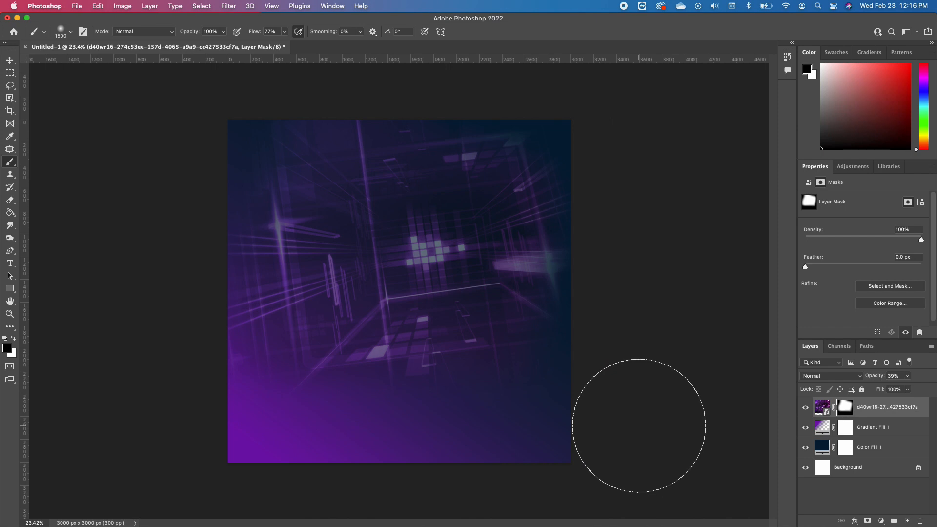
Add the text "CHURCH" in white Geometr415 Blk BT at 72 pt over the middle of the canvas
{"action": "scroll", "coordinate": [414, 310], "scroll_direction": "up", "scroll_amount": 1}
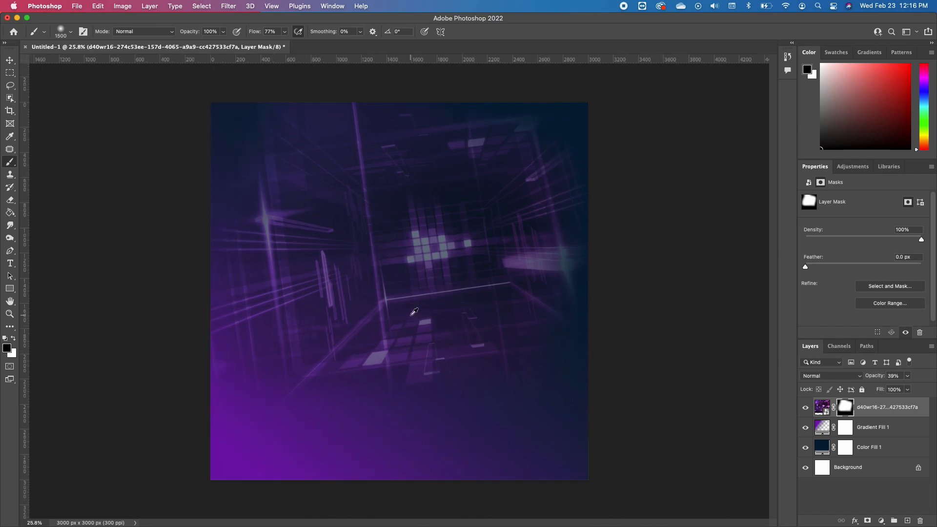
{"action": "scroll", "coordinate": [414, 311], "scroll_direction": "up", "scroll_amount": 1}
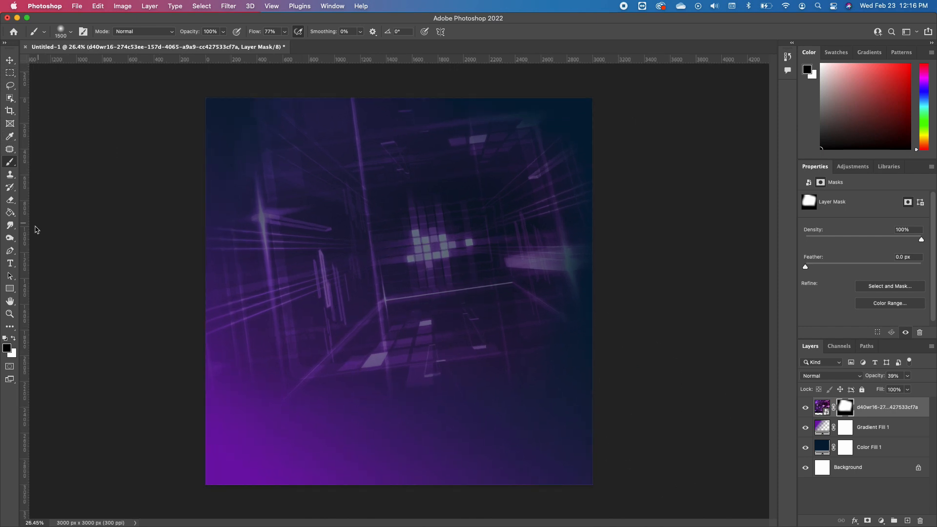
{"action": "left_click", "coordinate": [10, 263]}
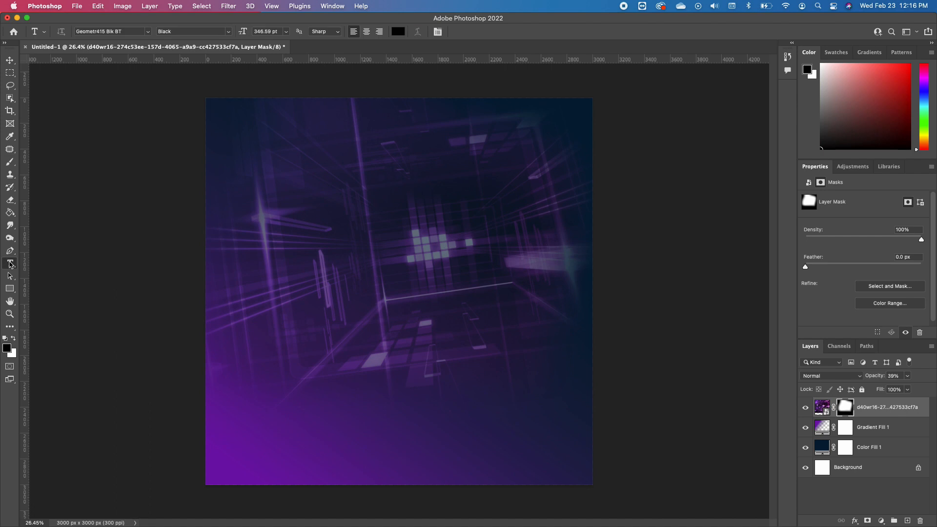
{"action": "left_click", "coordinate": [13, 338]}
{"action": "left_click_drag", "start_coordinate": [139, 31], "coordinate": [74, 31]}
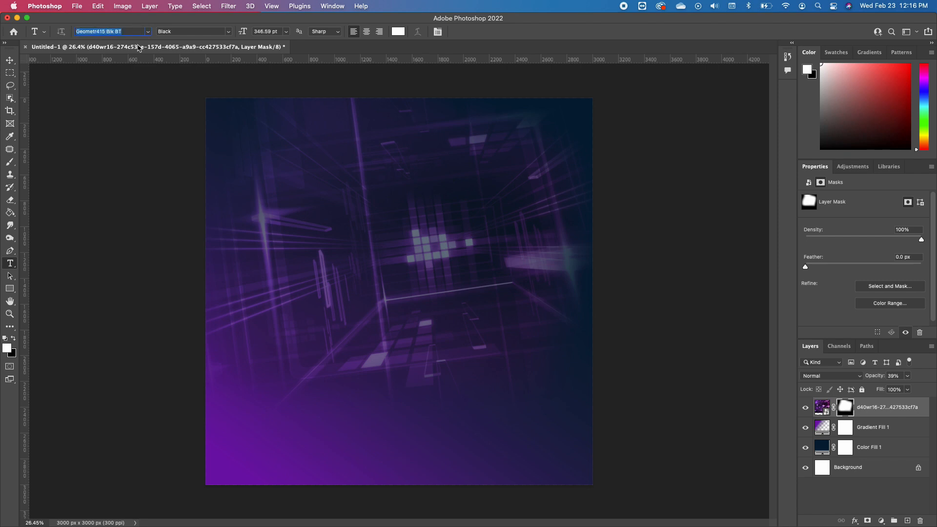
{"action": "left_click", "coordinate": [268, 295]}
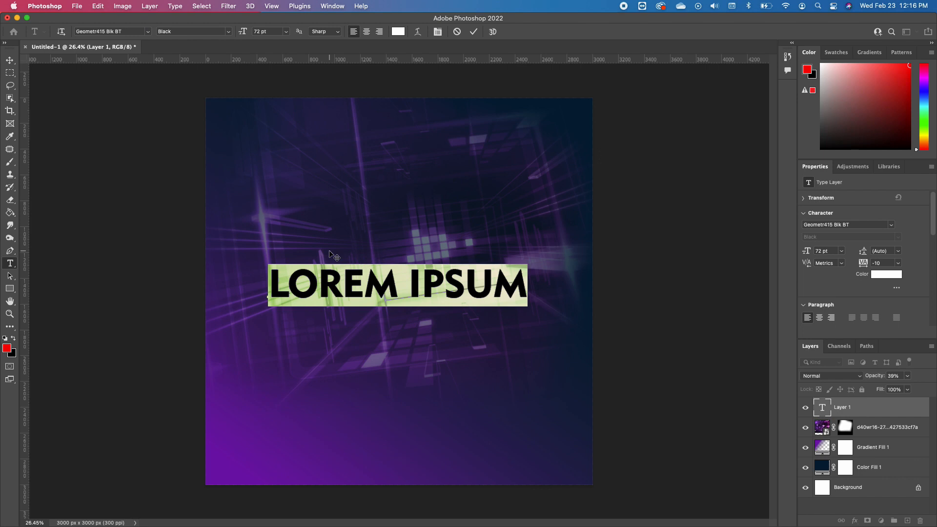
{"action": "type", "text": "CHURCH"}
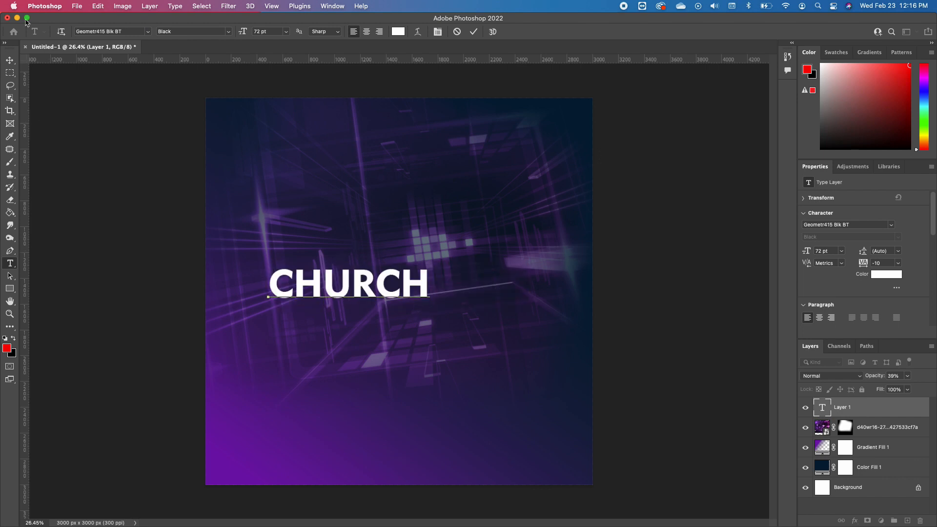
Enlarge the CHURCH text to span most of the canvas width and position it just below the middle
{"action": "left_click", "coordinate": [10, 60]}
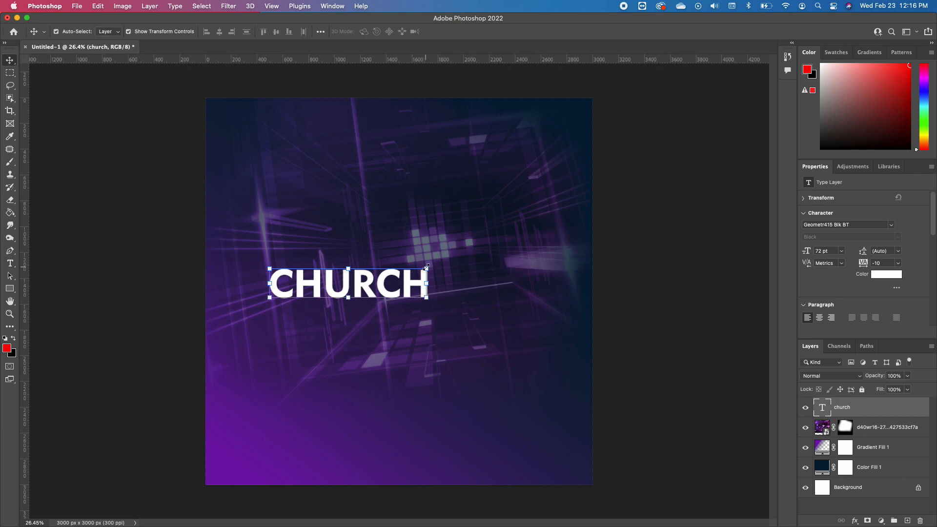
{"action": "left_click_drag", "start_coordinate": [428, 268], "coordinate": [572, 228]}
{"action": "left_click_drag", "start_coordinate": [537, 267], "coordinate": [520, 310]}
{"action": "left_click", "coordinate": [671, 317]}
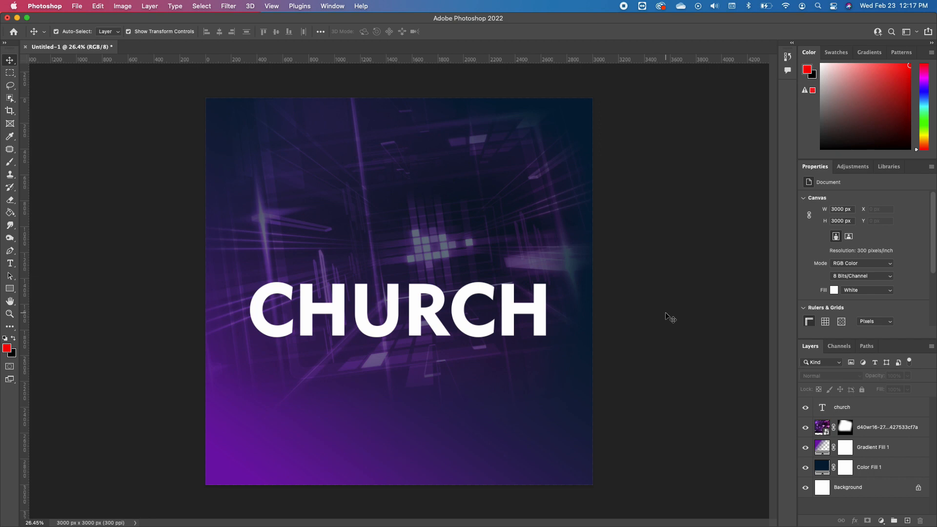
Place the photo of the man in the blue suit, convert it to a pixel layer retaining its transforms, and remove its background
{"action": "left_click_drag", "start_coordinate": [666, 313], "coordinate": [409, 198]}
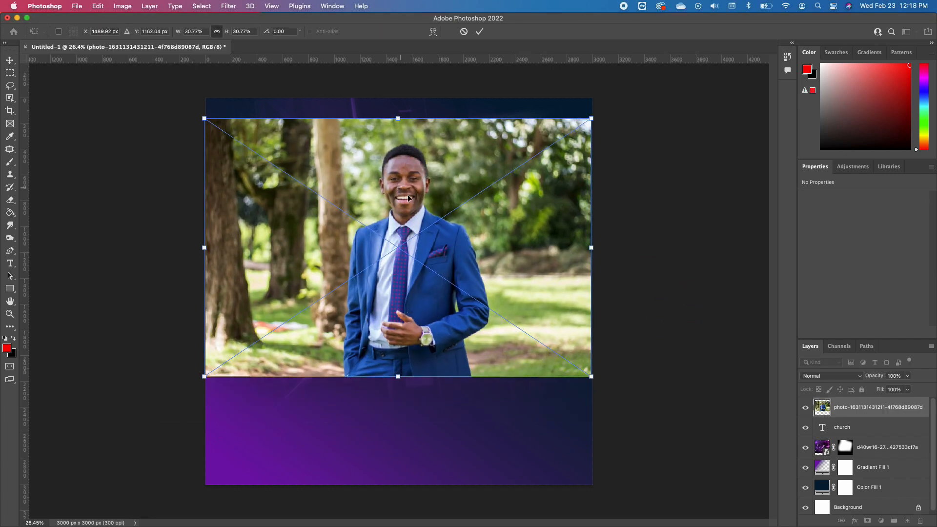
{"action": "key", "text": "Return"}
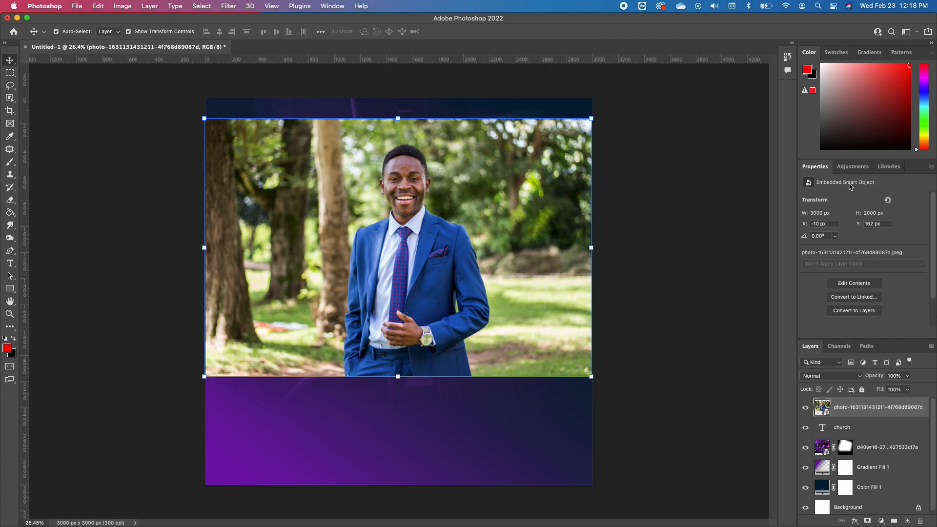
{"action": "left_click", "coordinate": [856, 313]}
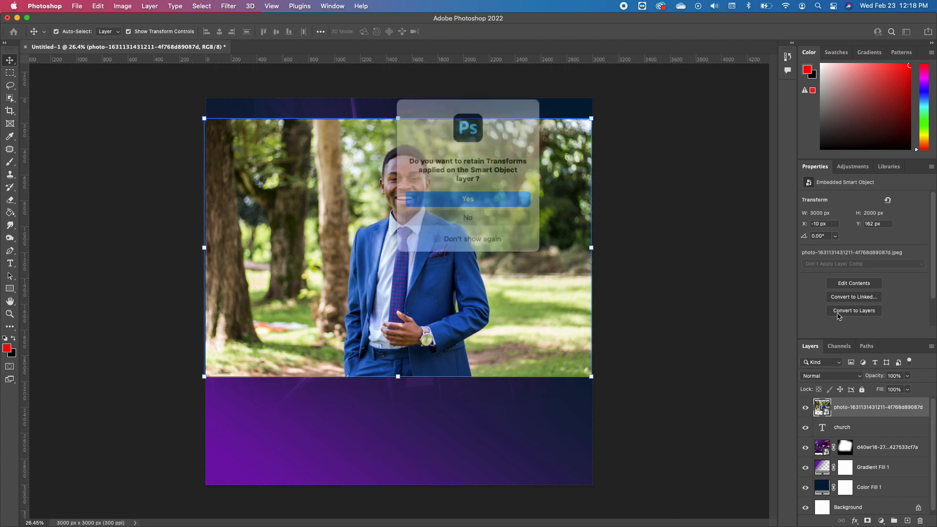
{"action": "left_click", "coordinate": [462, 195]}
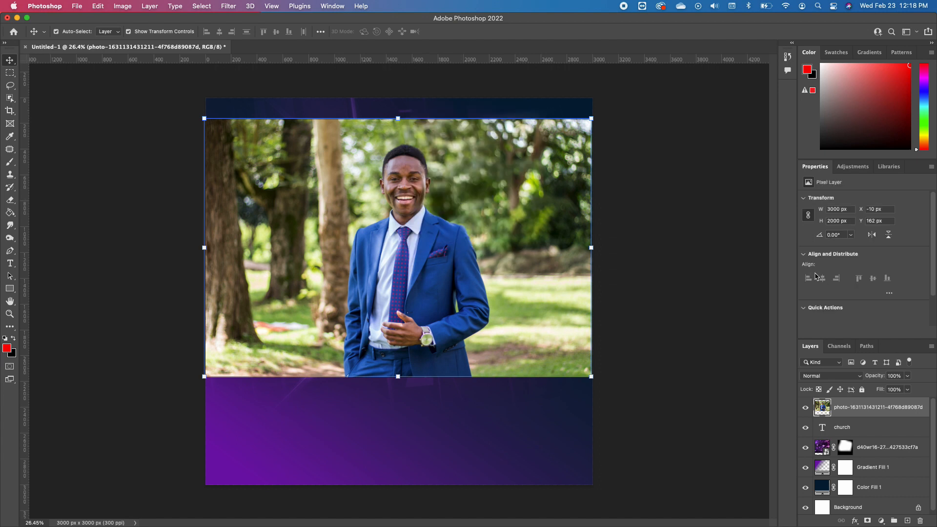
{"action": "scroll", "coordinate": [840, 300], "scroll_direction": "down", "scroll_amount": 2}
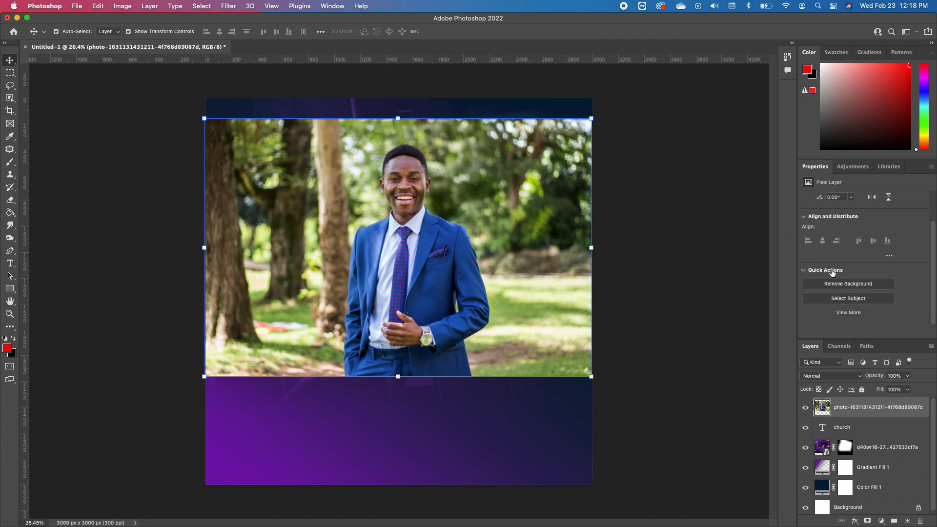
{"action": "left_click", "coordinate": [852, 285]}
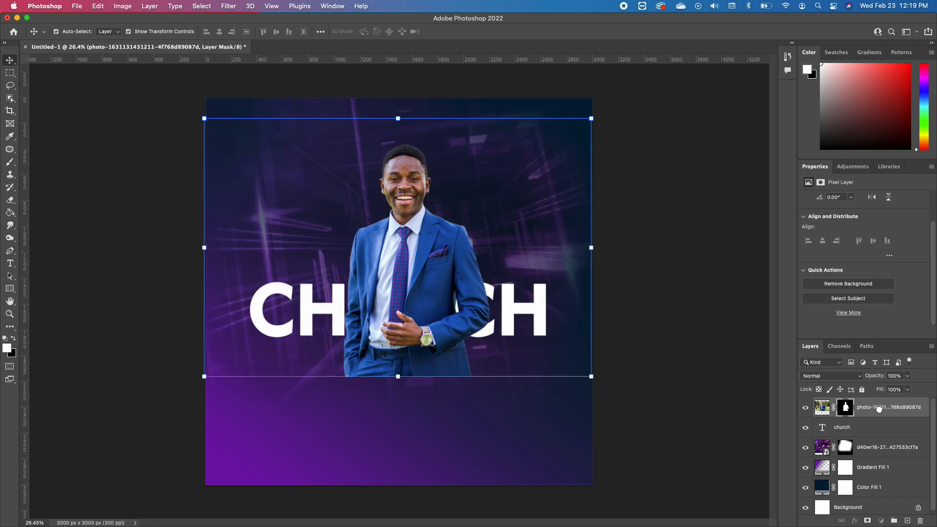
Move the cut-out man's layer beneath the CHURCH text layer and shift him slightly up and left on the canvas
{"action": "left_click_drag", "start_coordinate": [879, 409], "coordinate": [877, 439]}
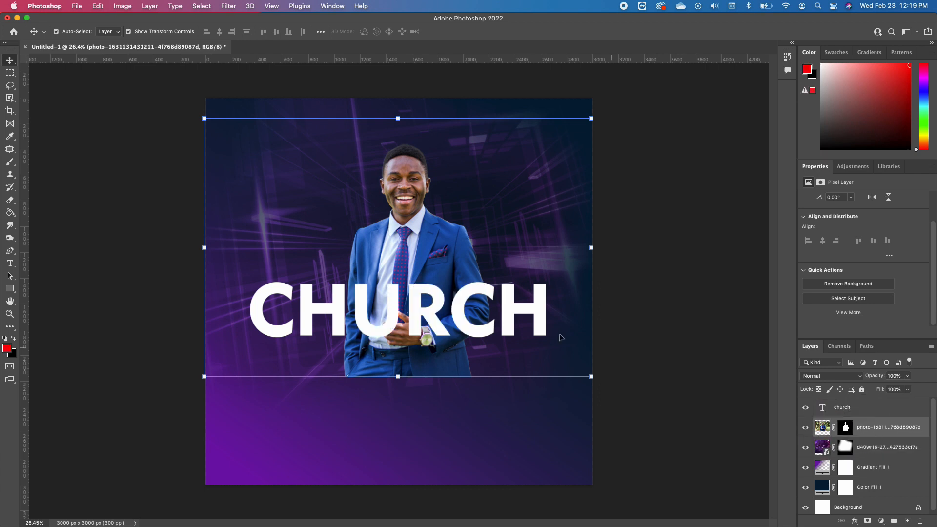
{"action": "left_click_drag", "start_coordinate": [408, 274], "coordinate": [394, 269]}
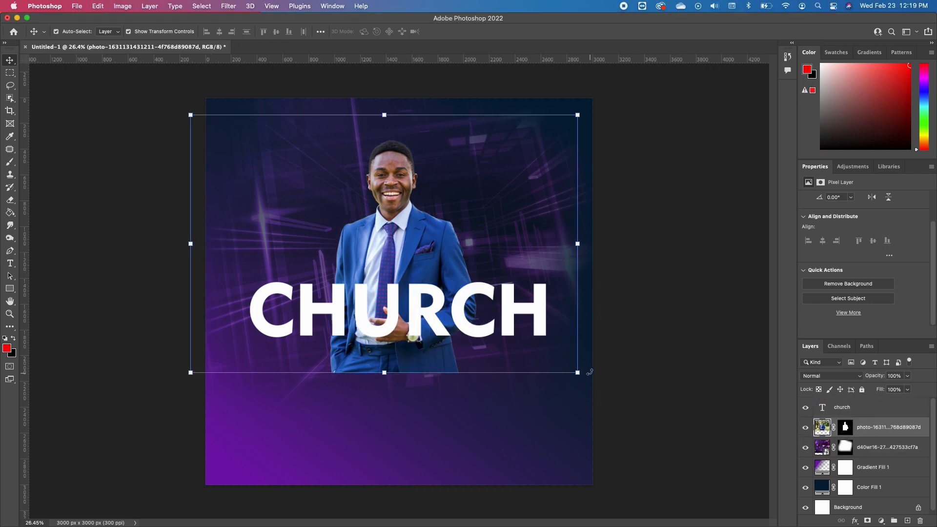
Enlarge the cut-out man to about 112% and shift him slightly left and up on the canvas
{"action": "left_click_drag", "start_coordinate": [579, 374], "coordinate": [626, 405]}
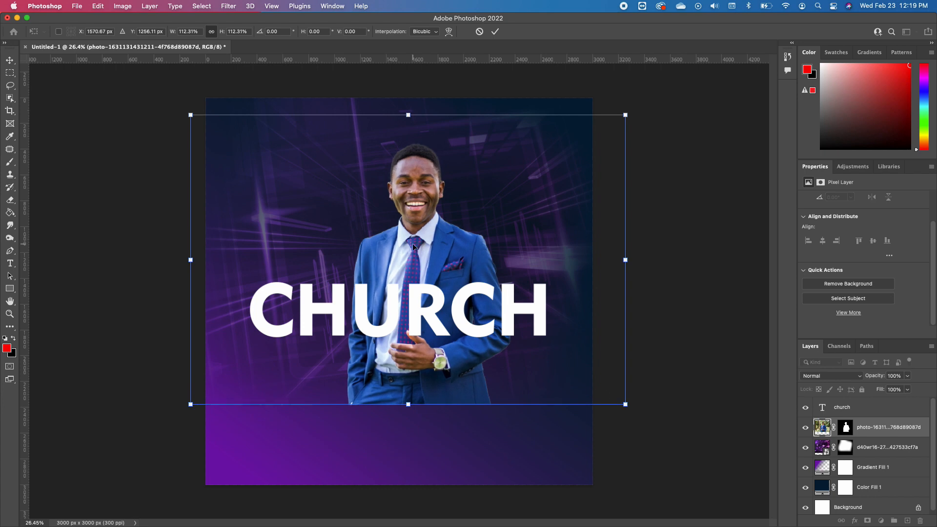
{"action": "left_click_drag", "start_coordinate": [412, 243], "coordinate": [392, 239]}
Fade out the man's lower body below the CHURCH text by painting black on his layer mask with a soft 1100 px brush
{"action": "left_click", "coordinate": [10, 162]}
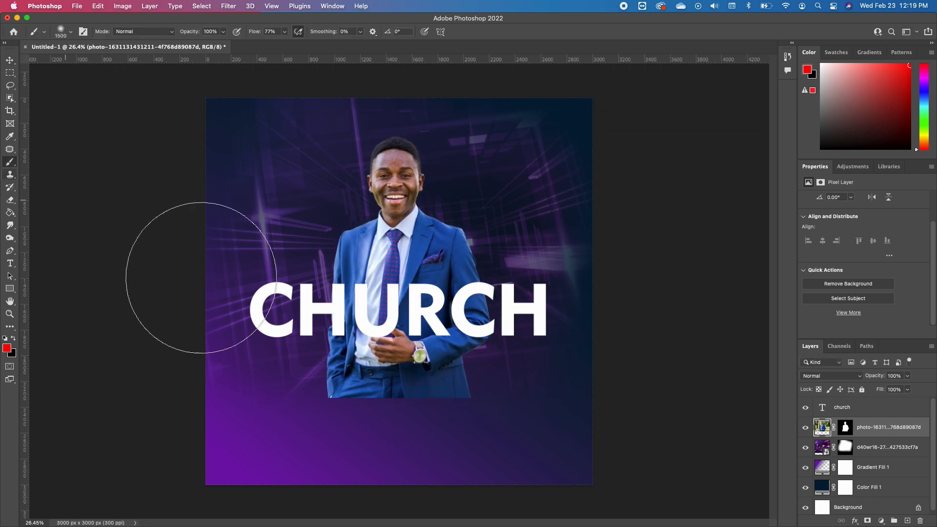
{"action": "left_click", "coordinate": [13, 338]}
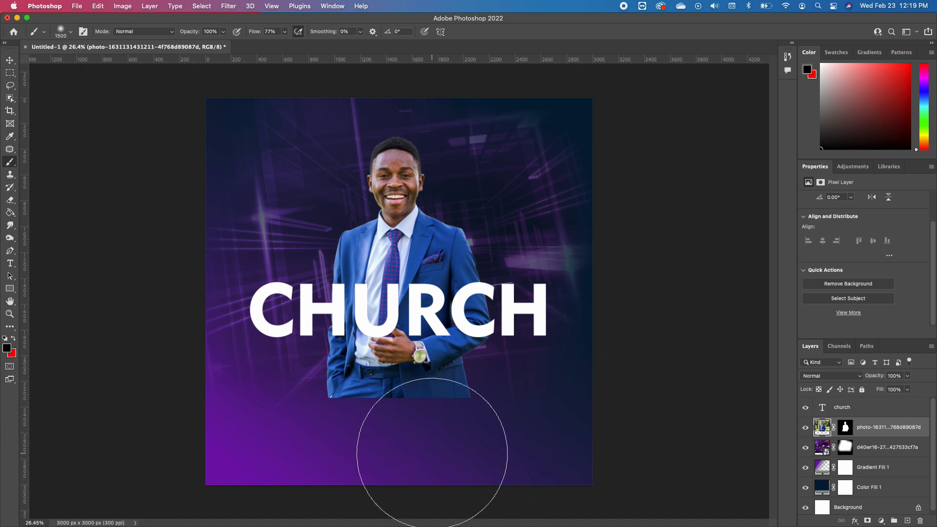
{"action": "key", "text": "bracketleft"}
{"action": "key", "text": "bracketleft"}
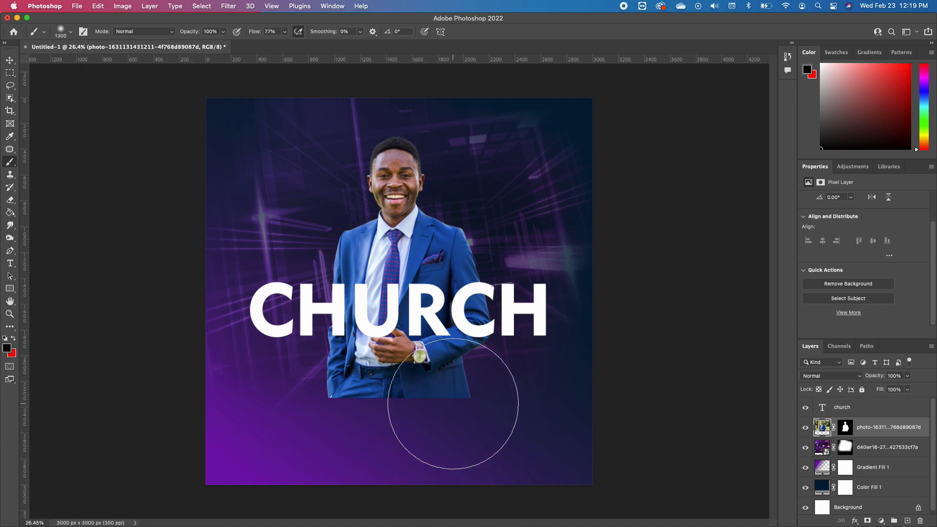
{"action": "key", "text": "bracketleft"}
{"action": "key", "text": "bracketleft"}
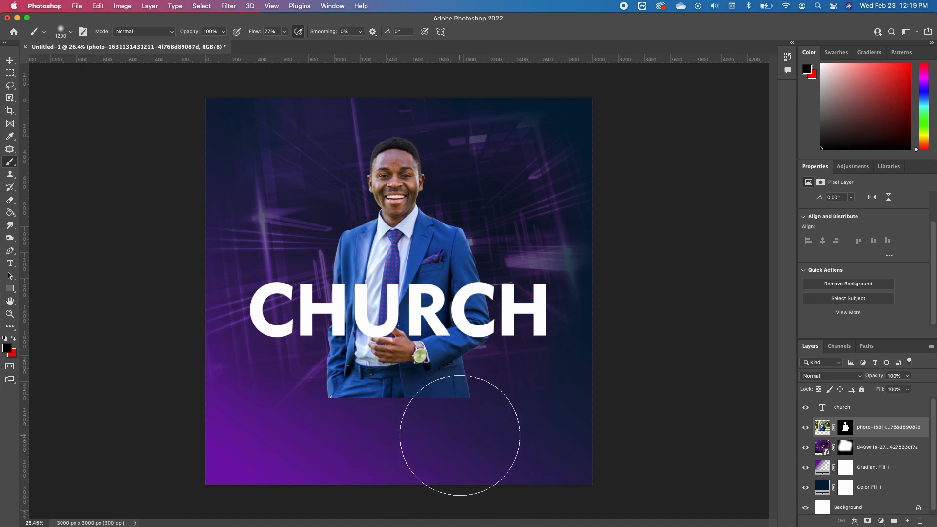
{"action": "left_click_drag", "start_coordinate": [481, 414], "coordinate": [425, 427]}
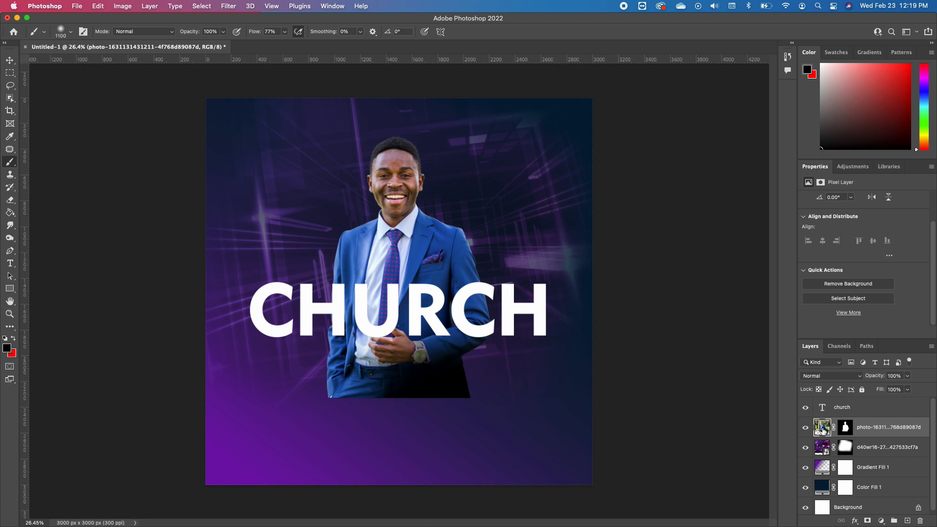
{"action": "key", "text": "super+z"}
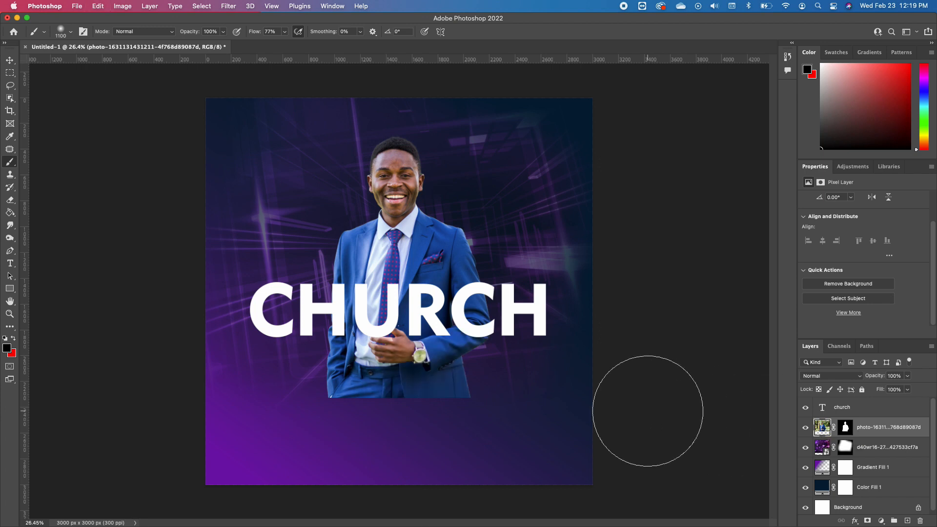
{"action": "left_click", "coordinate": [846, 428]}
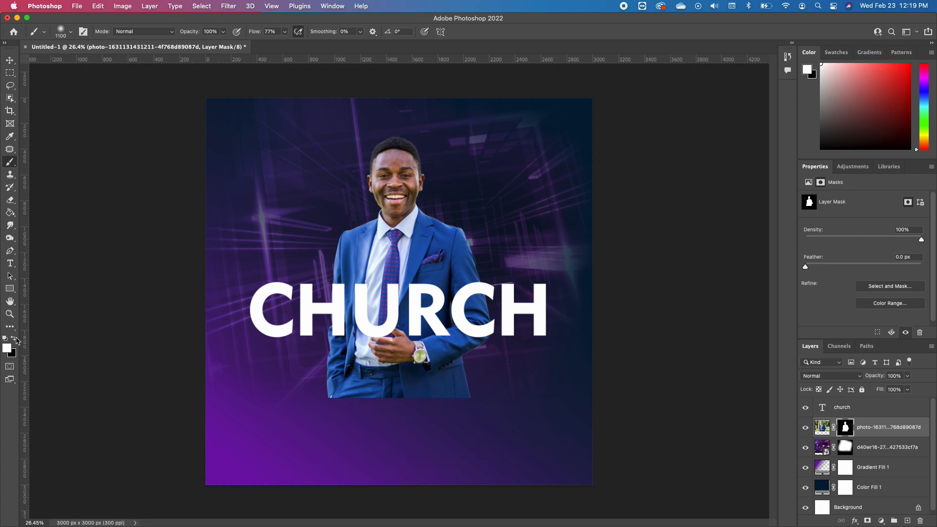
{"action": "key", "text": "x"}
{"action": "mouse_move", "coordinate": [371, 347]}
{"action": "left_mouse_down"}
{"action": "mouse_move", "coordinate": [426, 425]}
{"action": "mouse_move", "coordinate": [545, 406]}
{"action": "mouse_move", "coordinate": [457, 438]}
{"action": "mouse_move", "coordinate": [259, 435]}
{"action": "mouse_move", "coordinate": [419, 422]}
{"action": "mouse_move", "coordinate": [352, 422]}
{"action": "mouse_move", "coordinate": [550, 369]}
{"action": "mouse_move", "coordinate": [490, 392]}
{"action": "mouse_move", "coordinate": [300, 403]}
{"action": "mouse_move", "coordinate": [575, 384]}
{"action": "left_mouse_up"}
{"action": "key", "text": "v"}
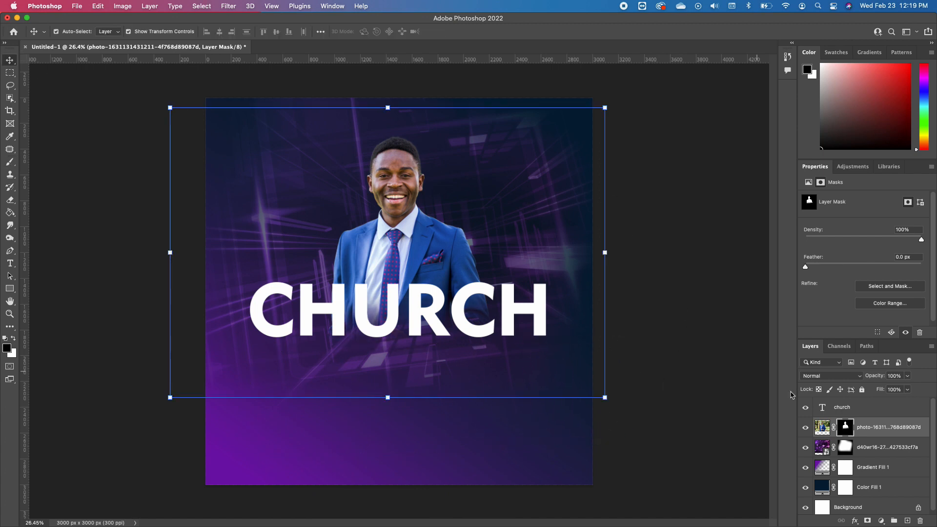
Raise the contrast of the man's photo to 65 with a Brightness/Contrast adjustment applied to the image, not the mask
{"action": "left_click", "coordinate": [823, 427]}
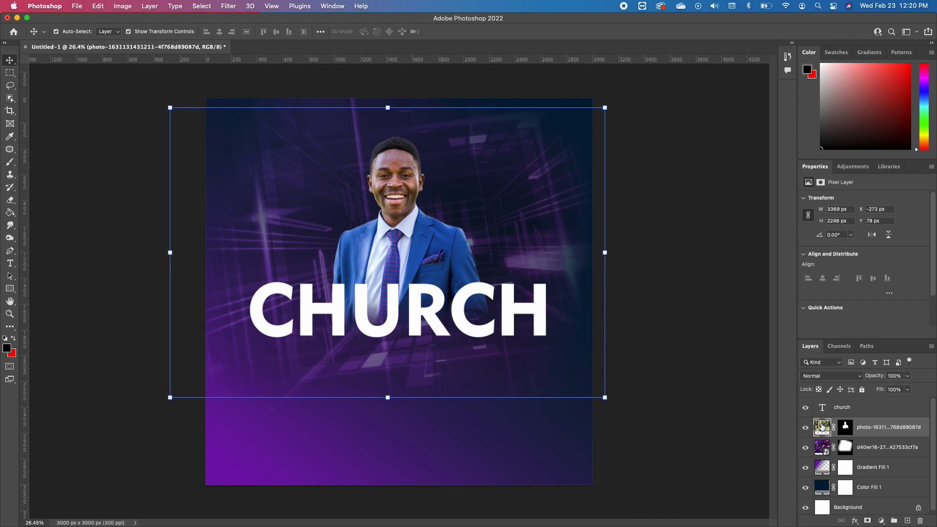
{"action": "left_click", "coordinate": [126, 7]}
{"action": "mouse_move", "coordinate": [145, 34]}
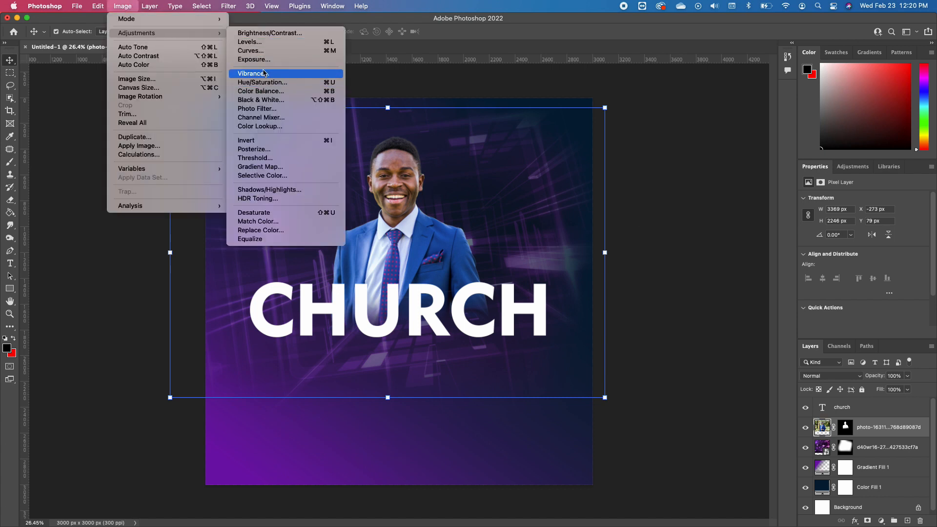
{"action": "left_click", "coordinate": [281, 34]}
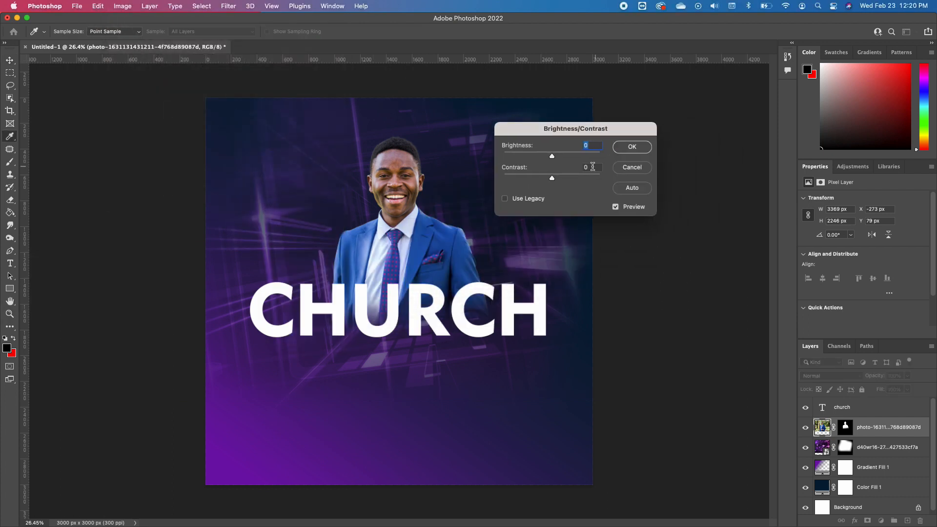
{"action": "left_click_drag", "start_coordinate": [552, 179], "coordinate": [584, 180]}
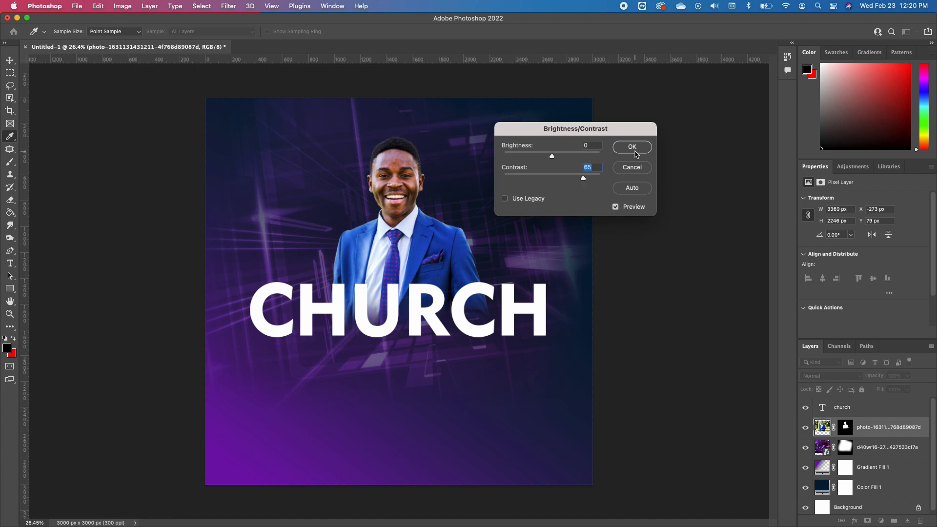
{"action": "left_click", "coordinate": [633, 147]}
{"action": "key", "text": "v"}
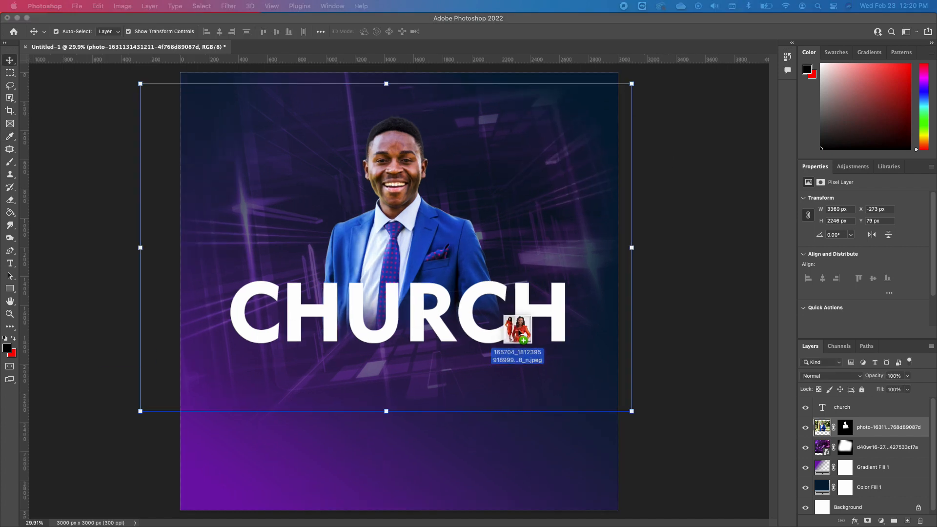
Place the photo of the woman in the orange dress beneath the CHURCH text and position it over the man
{"action": "left_click_drag", "start_coordinate": [516, 329], "coordinate": [475, 236]}
{"action": "left_click_drag", "start_coordinate": [388, 249], "coordinate": [445, 179]}
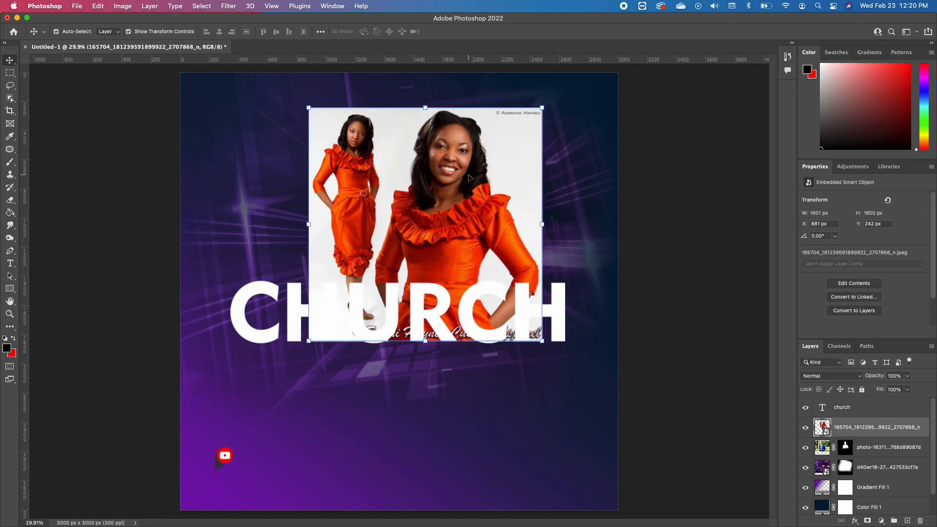
{"action": "left_click_drag", "start_coordinate": [459, 187], "coordinate": [464, 206]}
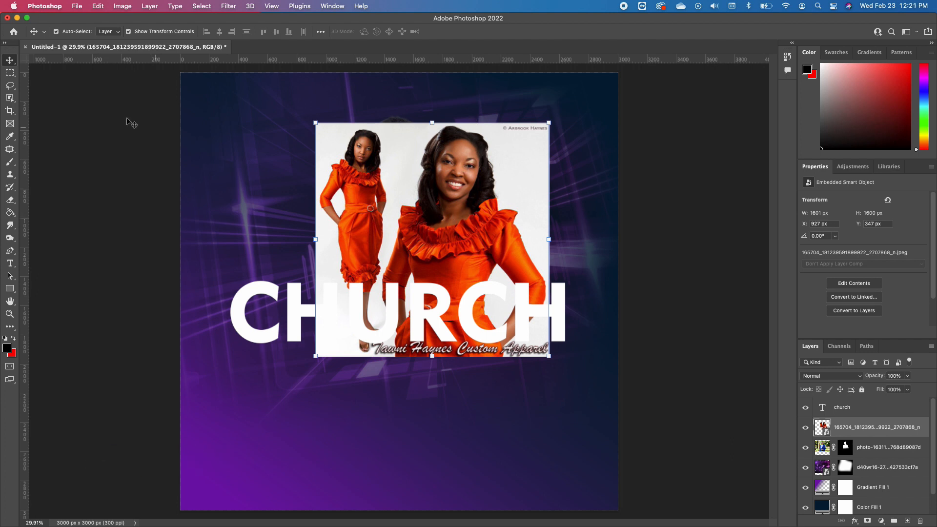
Copy the larger figure of the woman to a new layer using a Polygonal Lasso selection, and delete the original placed photo layer
{"action": "left_click", "coordinate": [10, 86]}
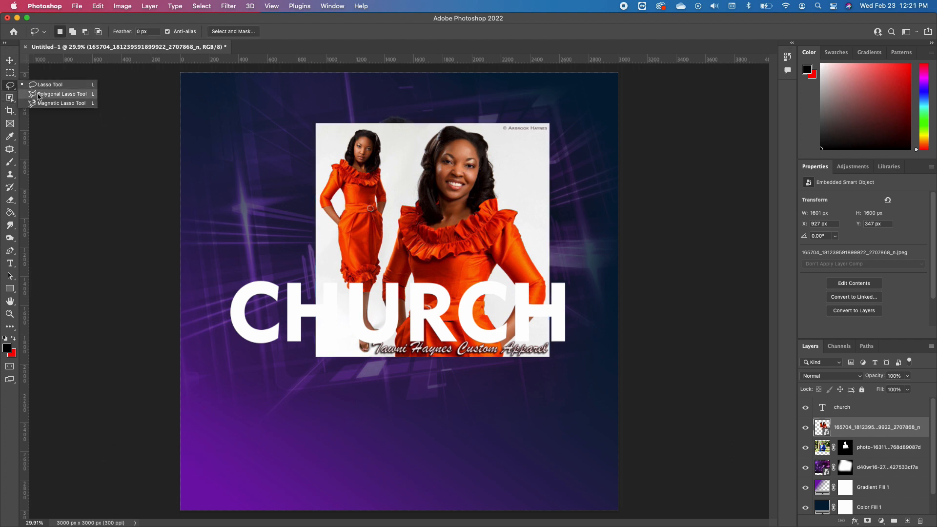
{"action": "left_click", "coordinate": [54, 94]}
{"action": "left_click", "coordinate": [427, 121]}
{"action": "left_click", "coordinate": [392, 215]}
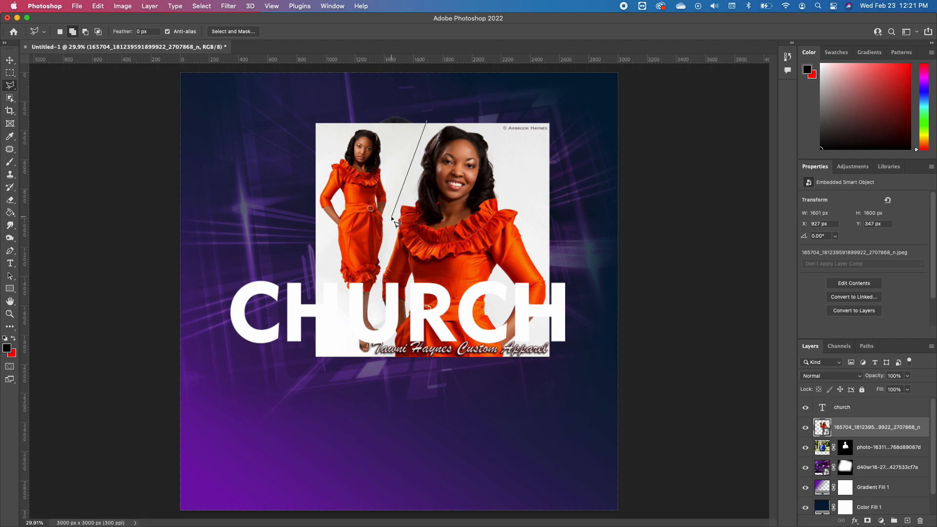
{"action": "left_click", "coordinate": [378, 295]}
{"action": "left_click", "coordinate": [388, 372]}
{"action": "left_click", "coordinate": [531, 372]}
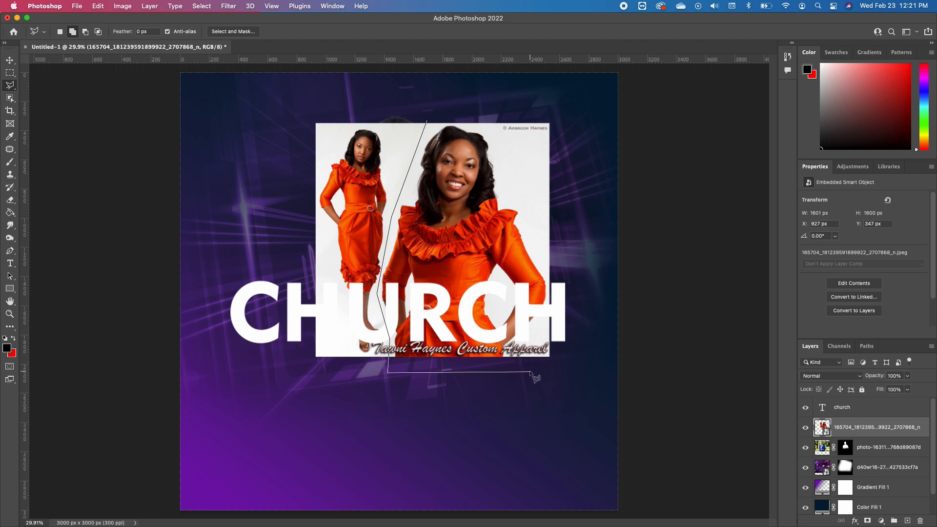
{"action": "left_click", "coordinate": [571, 256]}
{"action": "left_click", "coordinate": [516, 145]}
{"action": "left_click", "coordinate": [477, 119]}
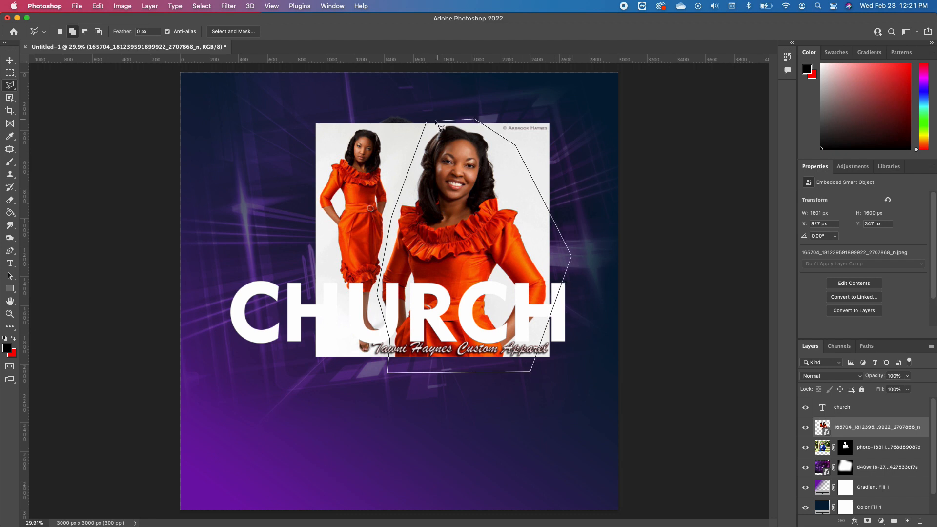
{"action": "left_click", "coordinate": [427, 122]}
{"action": "right_click", "coordinate": [462, 181]}
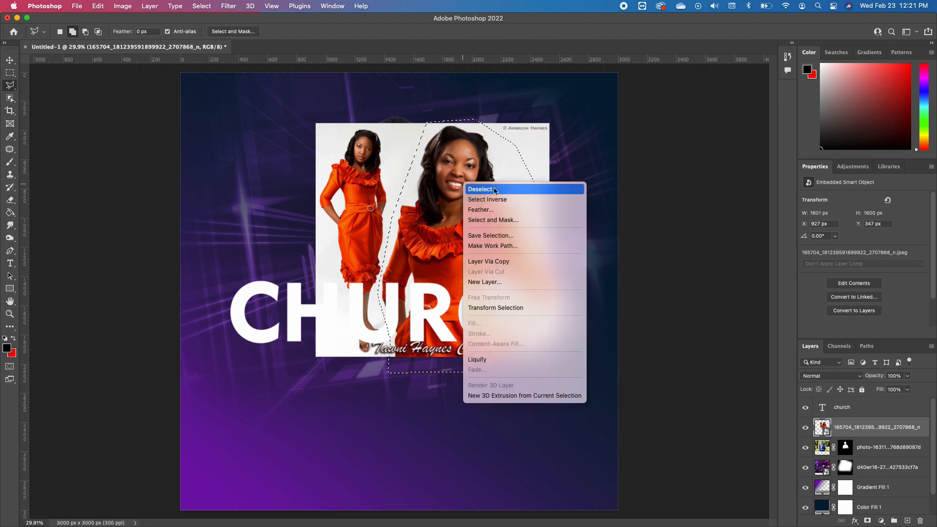
{"action": "left_click", "coordinate": [503, 264]}
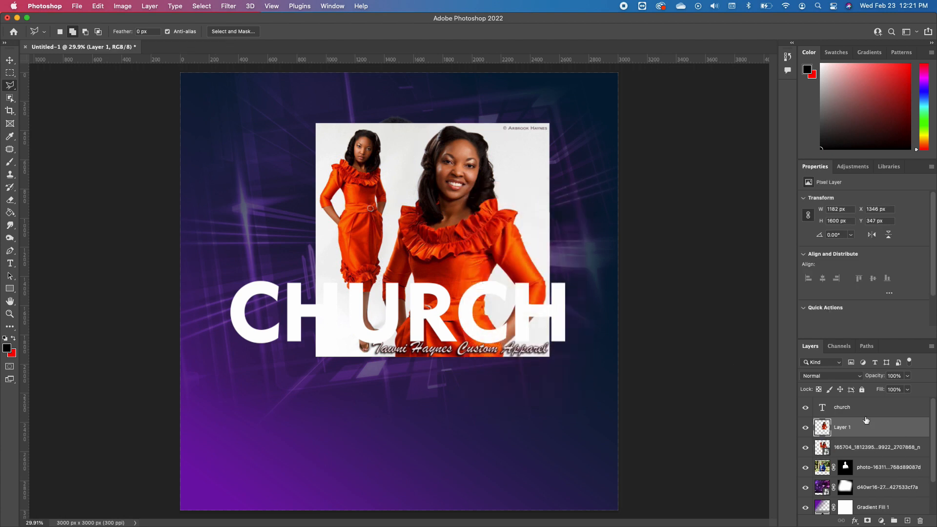
{"action": "left_click", "coordinate": [917, 455]}
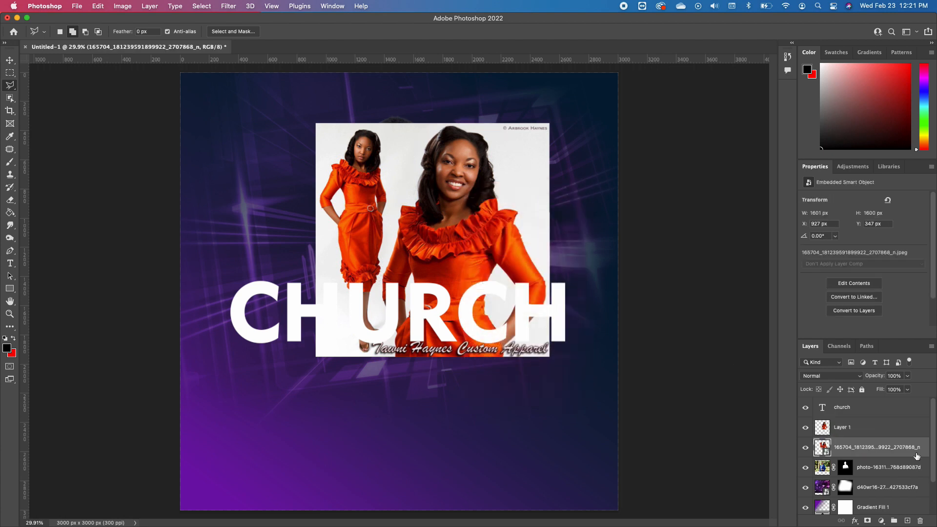
{"action": "key", "text": "BackSpace"}
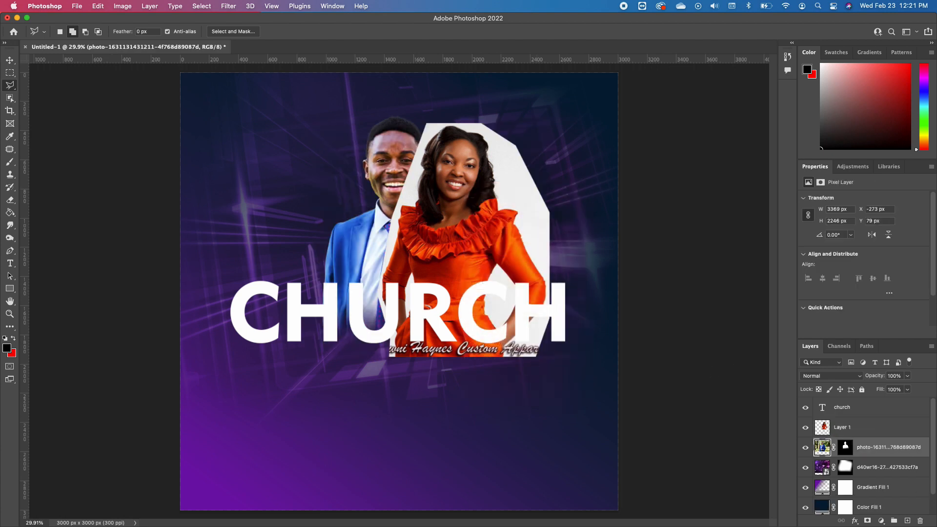
Move the woman's cropped layer toward the upper left of the canvas and remove its background
{"action": "key", "text": "v"}
{"action": "left_click_drag", "start_coordinate": [473, 261], "coordinate": [350, 225]}
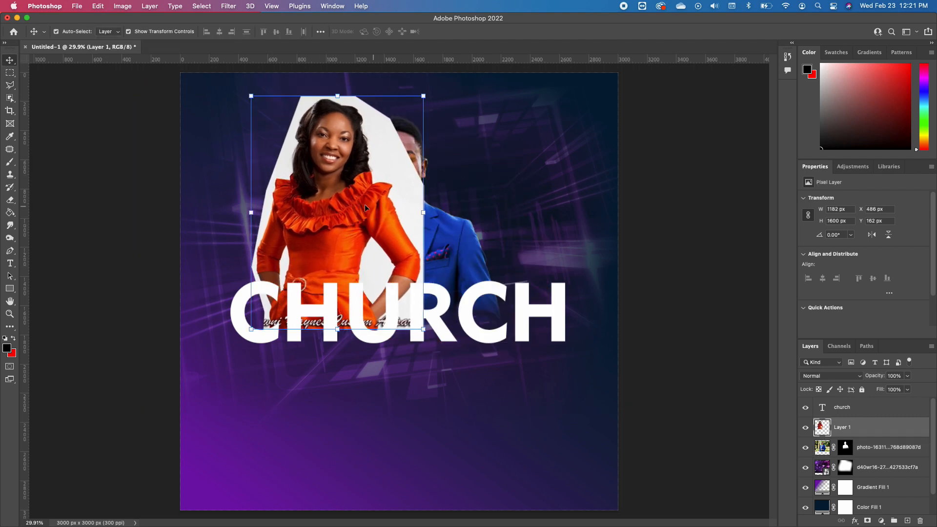
{"action": "scroll", "coordinate": [881, 256], "scroll_direction": "down", "scroll_amount": 2}
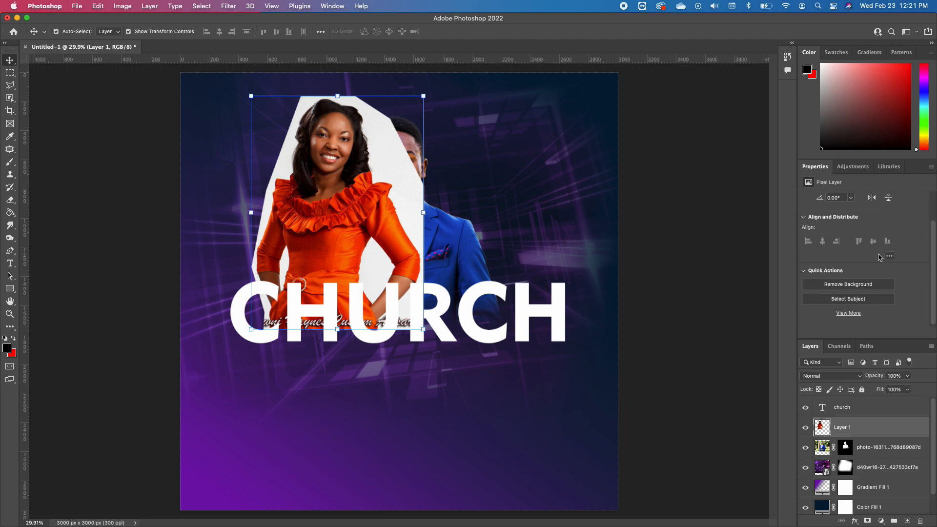
{"action": "left_click", "coordinate": [862, 285]}
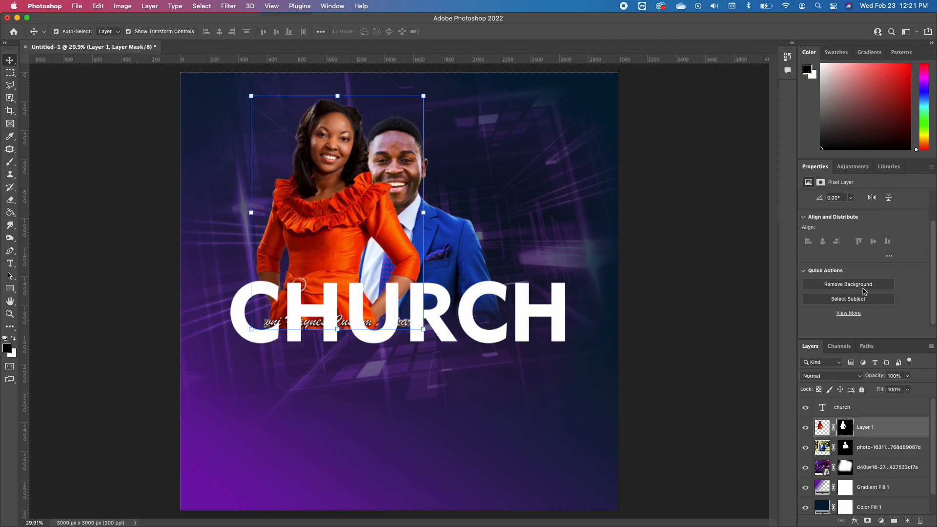
Position the cut-out woman to the right of the man, overlapping his shoulder, and move her layer beneath his
{"action": "left_click_drag", "start_coordinate": [317, 216], "coordinate": [482, 221]}
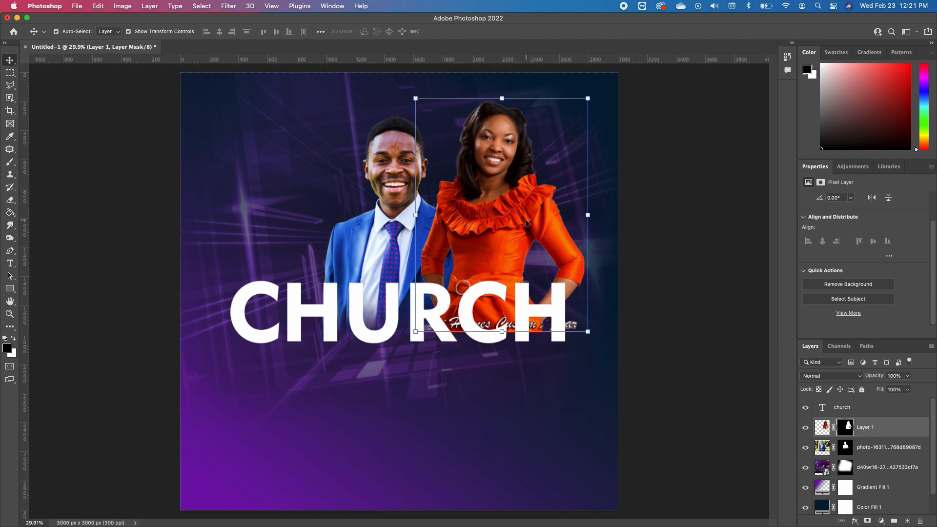
{"action": "left_click_drag", "start_coordinate": [520, 242], "coordinate": [508, 244]}
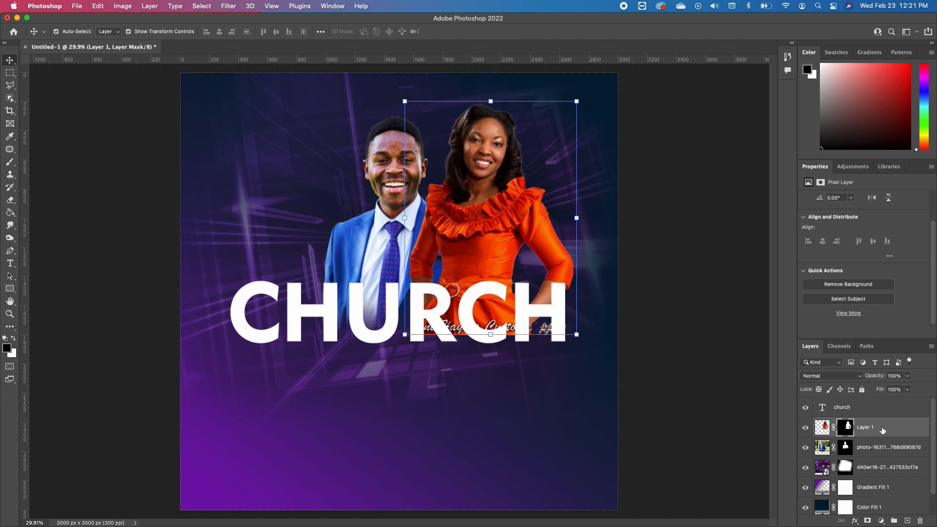
{"action": "left_click_drag", "start_coordinate": [884, 431], "coordinate": [880, 452]}
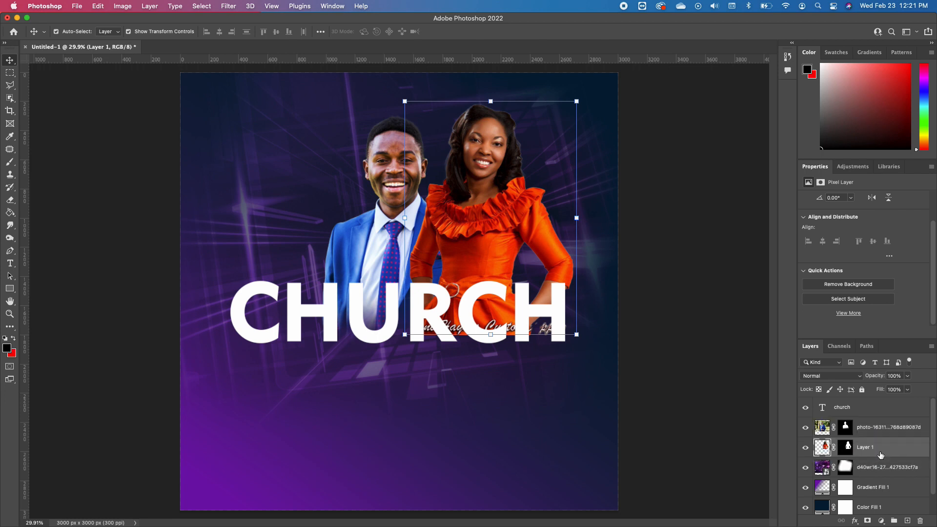
{"action": "key", "text": "space"}
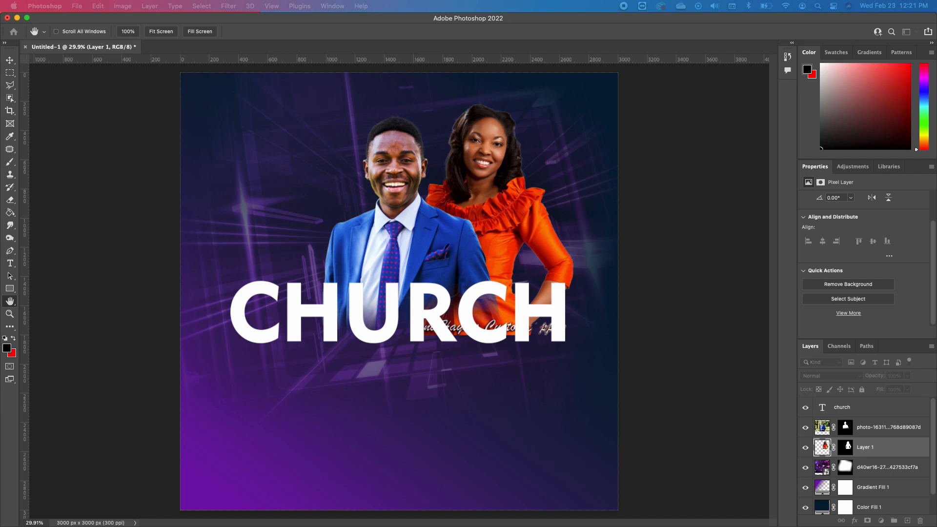
{"action": "key", "text": "v"}
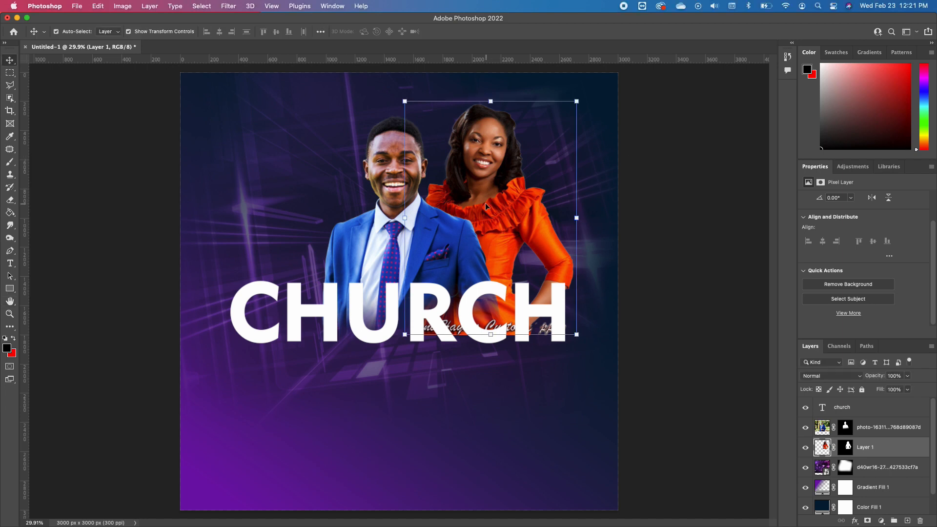
Fade out the woman's lower body and the watermark behind the CHURCH text by painting black on her layer mask
{"action": "left_click", "coordinate": [10, 162]}
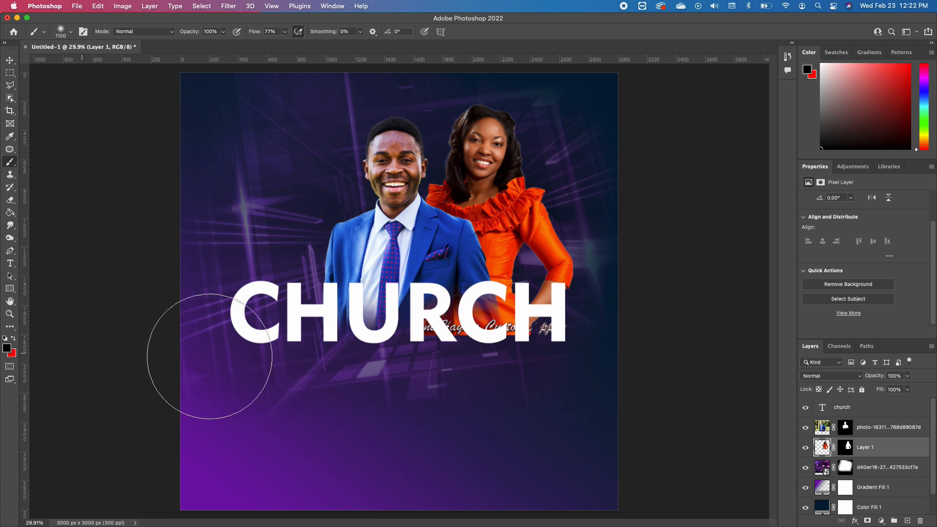
{"action": "left_click", "coordinate": [841, 448]}
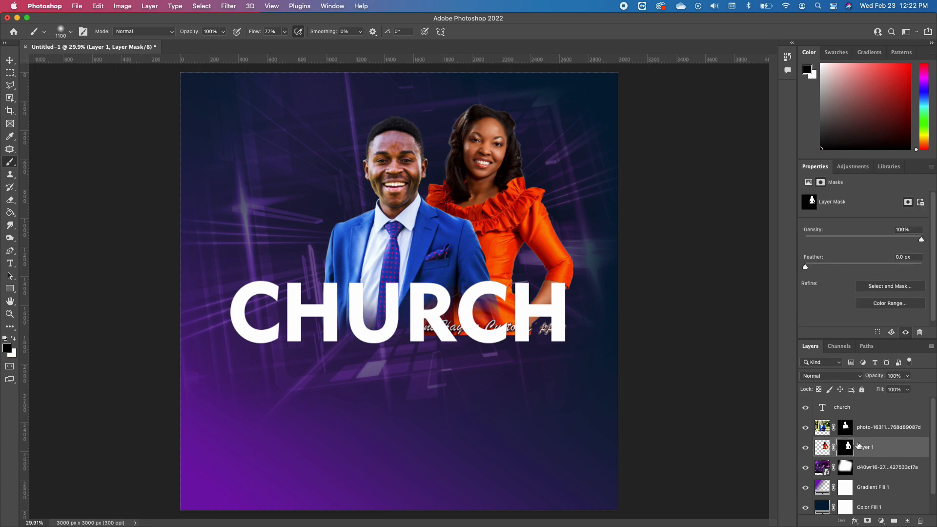
{"action": "mouse_move", "coordinate": [534, 397]}
{"action": "left_mouse_down"}
{"action": "mouse_move", "coordinate": [481, 395]}
{"action": "mouse_move", "coordinate": [368, 381]}
{"action": "mouse_move", "coordinate": [540, 384]}
{"action": "mouse_move", "coordinate": [341, 386]}
{"action": "mouse_move", "coordinate": [509, 414]}
{"action": "mouse_move", "coordinate": [638, 405]}
{"action": "mouse_move", "coordinate": [399, 416]}
{"action": "mouse_move", "coordinate": [405, 398]}
{"action": "left_mouse_up"}
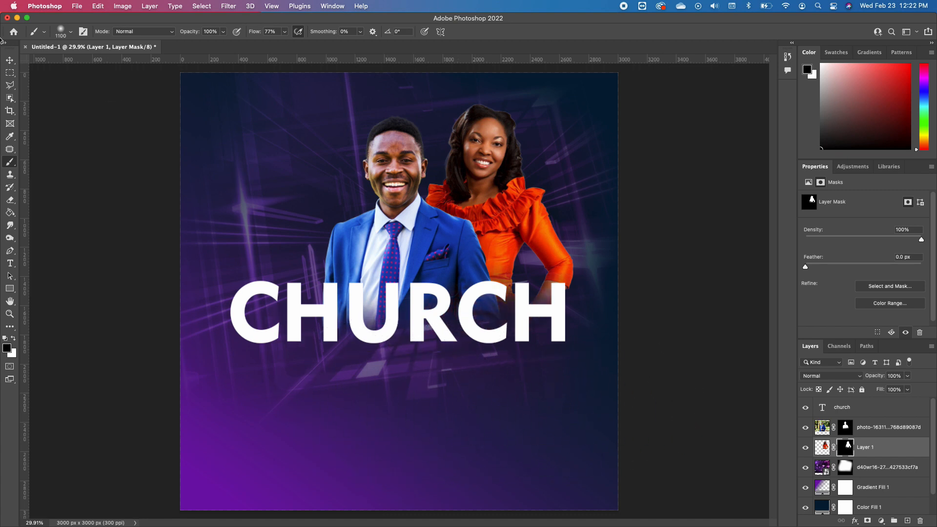
Scale down the cut-out woman behind the man's shoulder, and slightly enlarge and lower both people together with the CHURCH text
{"action": "left_click", "coordinate": [10, 60]}
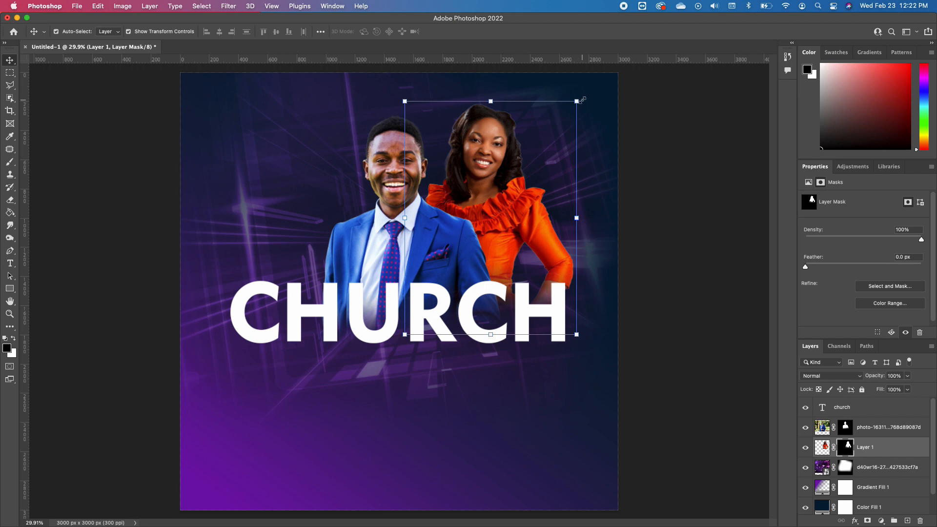
{"action": "left_click_drag", "start_coordinate": [578, 100], "coordinate": [542, 150]}
{"action": "left_click_drag", "start_coordinate": [461, 174], "coordinate": [490, 195]}
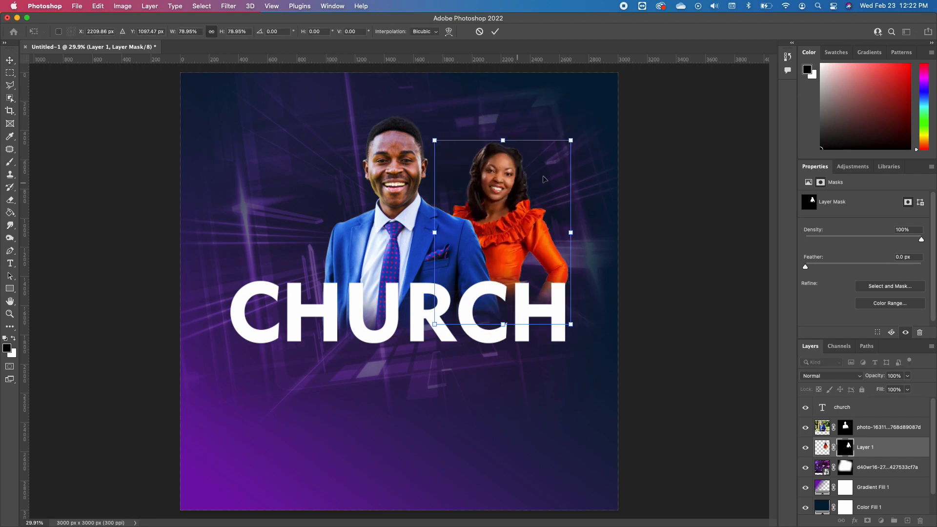
{"action": "left_click_drag", "start_coordinate": [571, 140], "coordinate": [577, 130]}
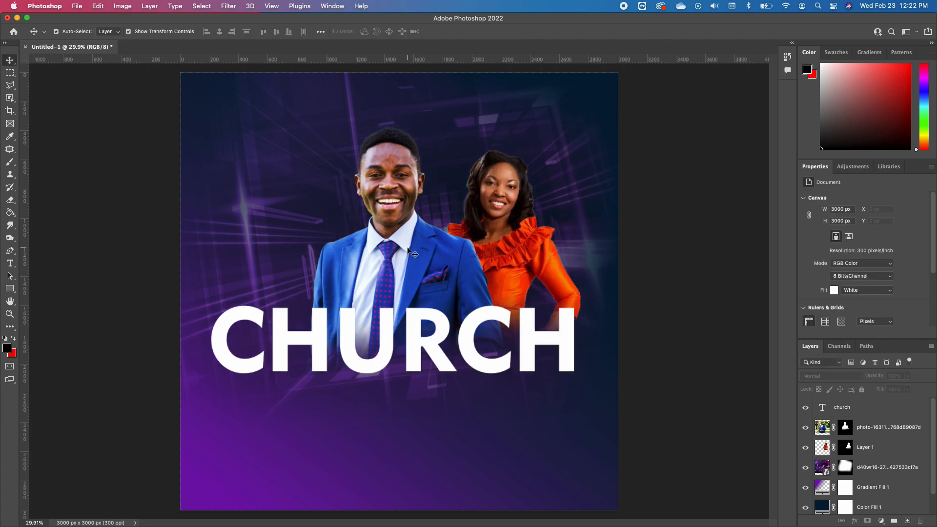
Add a Drop Shadow layer style to the CHURCH text layer, keeping the artwork in view
{"action": "left_click", "coordinate": [442, 340]}
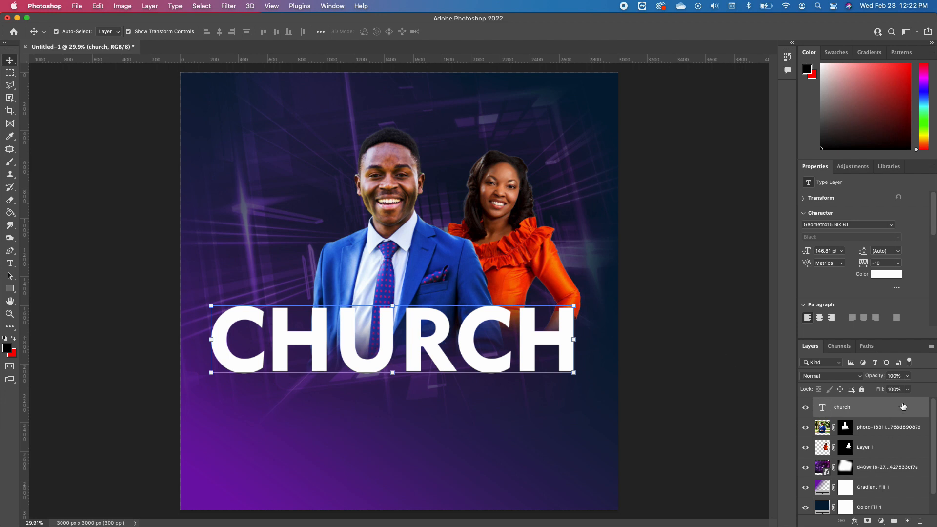
{"action": "key", "text": "space"}
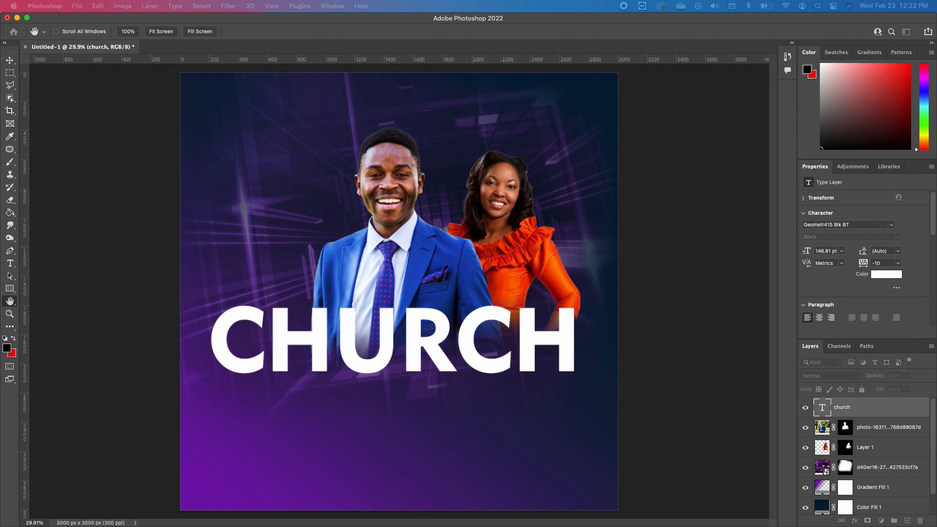
{"action": "left_click_drag", "start_coordinate": [1, 263], "coordinate": [739, 141]}
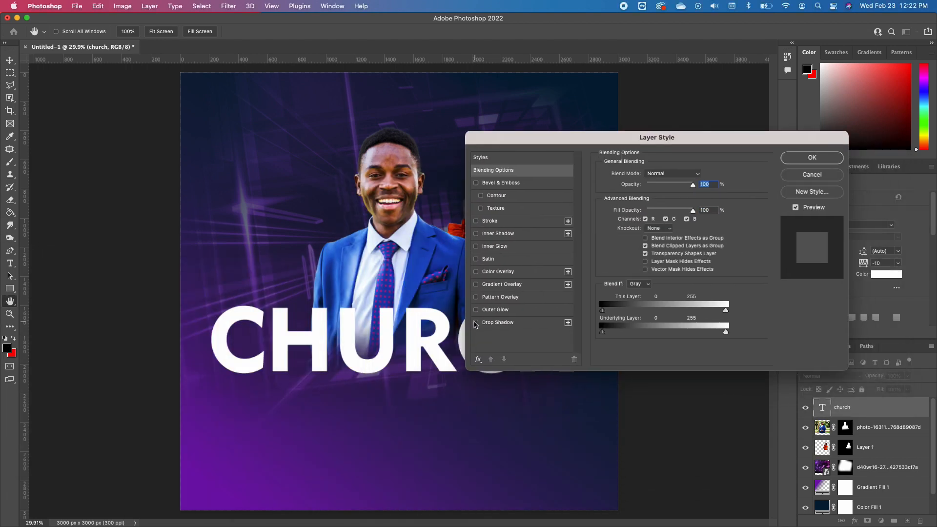
{"action": "left_click", "coordinate": [476, 322]}
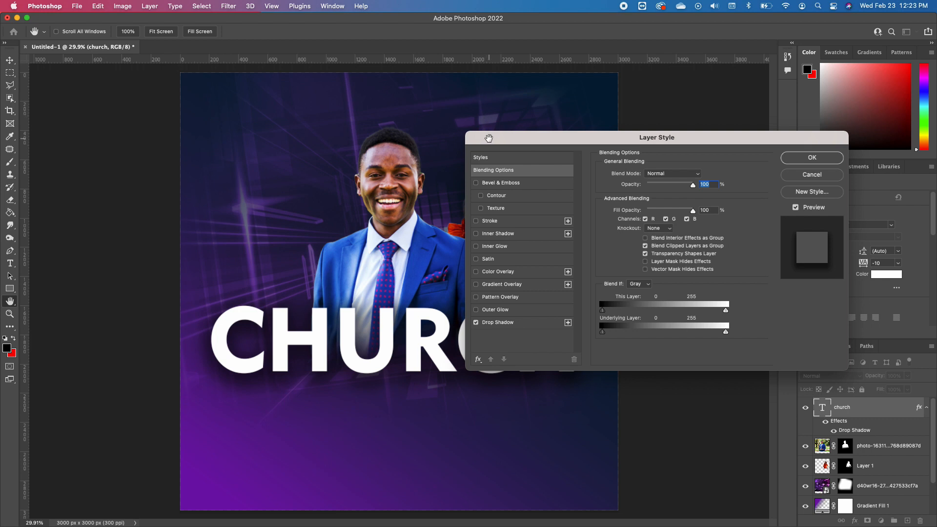
{"action": "left_click_drag", "start_coordinate": [489, 140], "coordinate": [518, 82]}
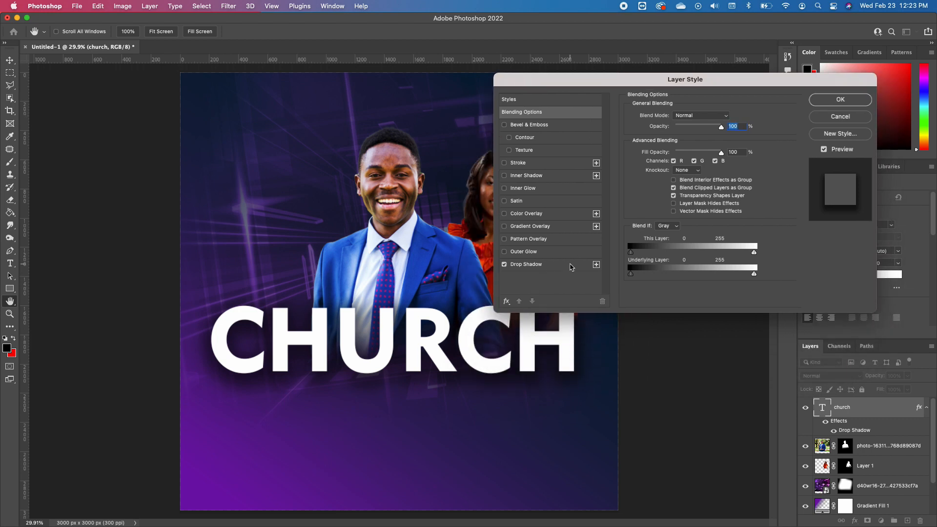
Set the CHURCH text's drop shadow to 67% opacity, 3 px distance, 41% spread and 54 px size
{"action": "left_click", "coordinate": [572, 267]}
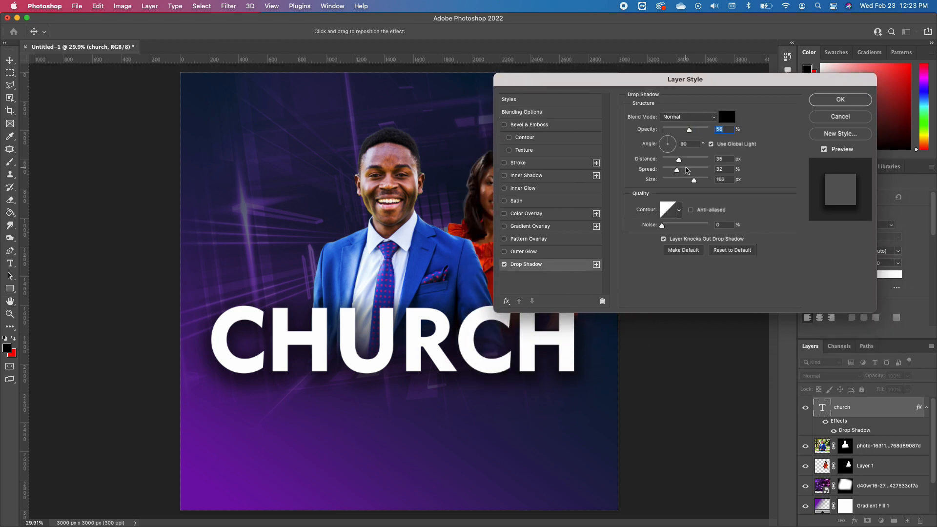
{"action": "left_click_drag", "start_coordinate": [693, 182], "coordinate": [665, 160]}
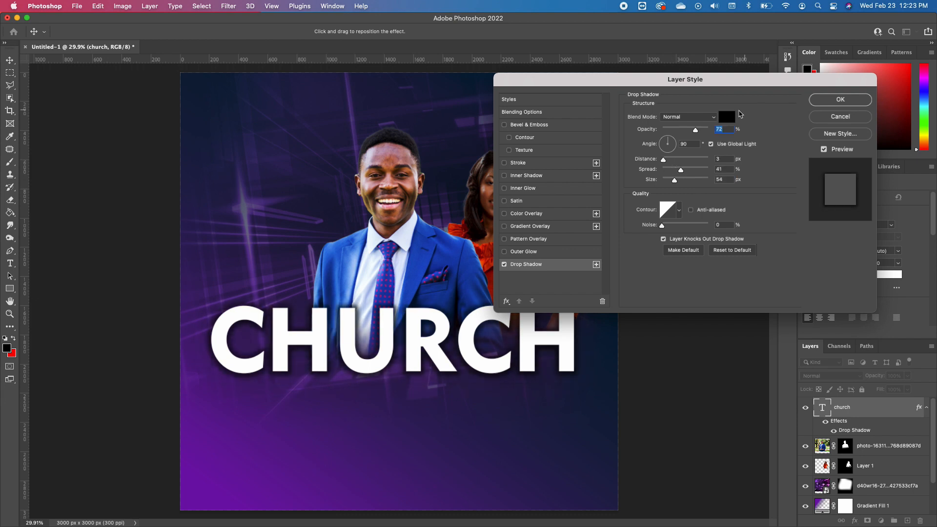
{"action": "key", "text": "Down"}
{"action": "key", "text": "Down"}
{"action": "key", "text": "Down"}
{"action": "key", "text": "Down"}
{"action": "key", "text": "Down"}
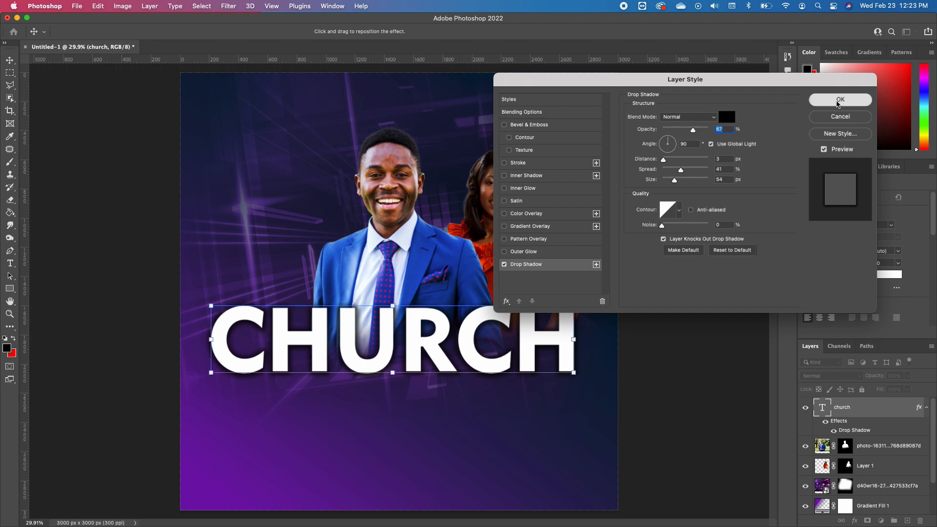
{"action": "left_click", "coordinate": [841, 99]}
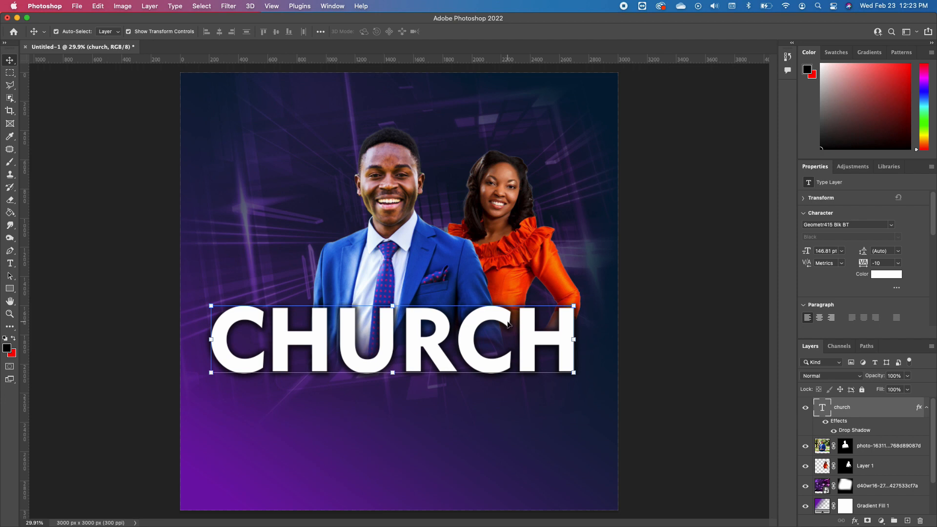
Place a duplicate of the CHURCH text above the original, across the people, and convert the copy to a shape
{"action": "key", "text": "super+j"}
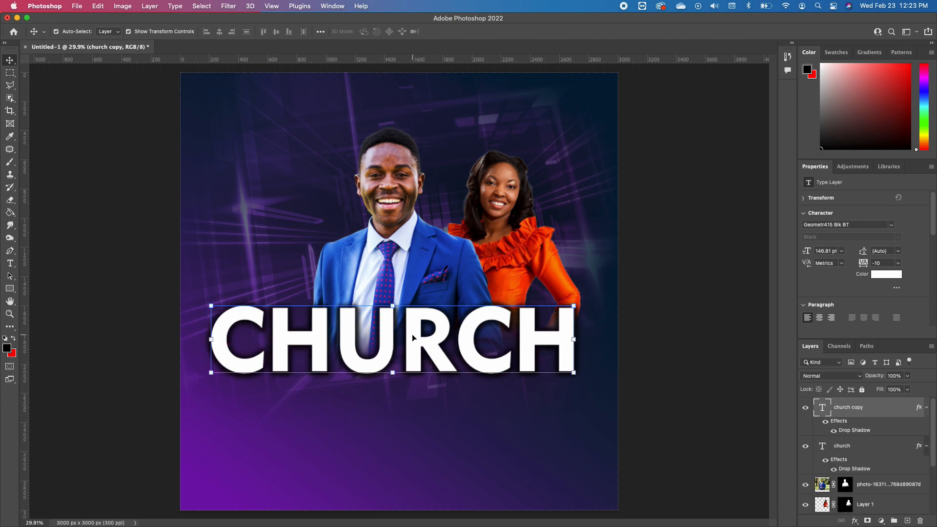
{"action": "left_click_drag", "start_coordinate": [412, 335], "coordinate": [422, 239]}
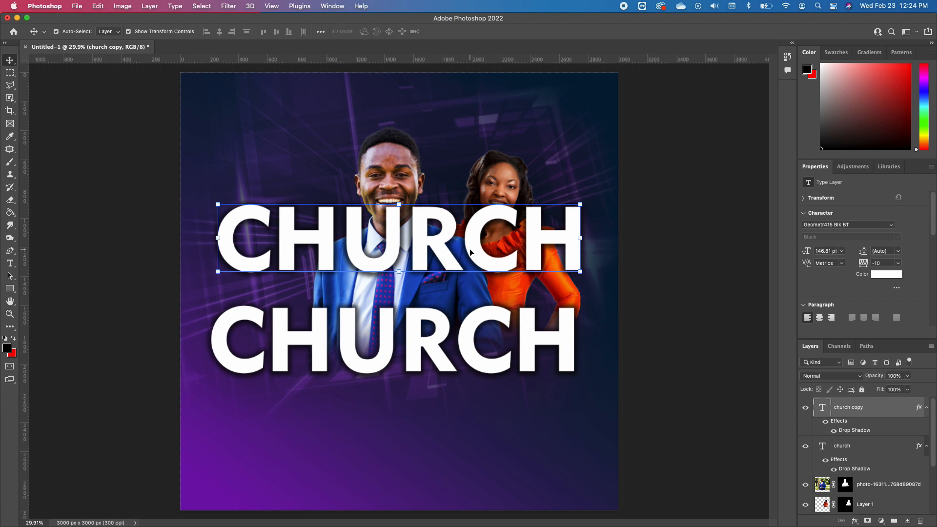
{"action": "right_click", "coordinate": [889, 404]}
{"action": "scroll", "coordinate": [874, 402], "scroll_direction": "down", "scroll_amount": 10}
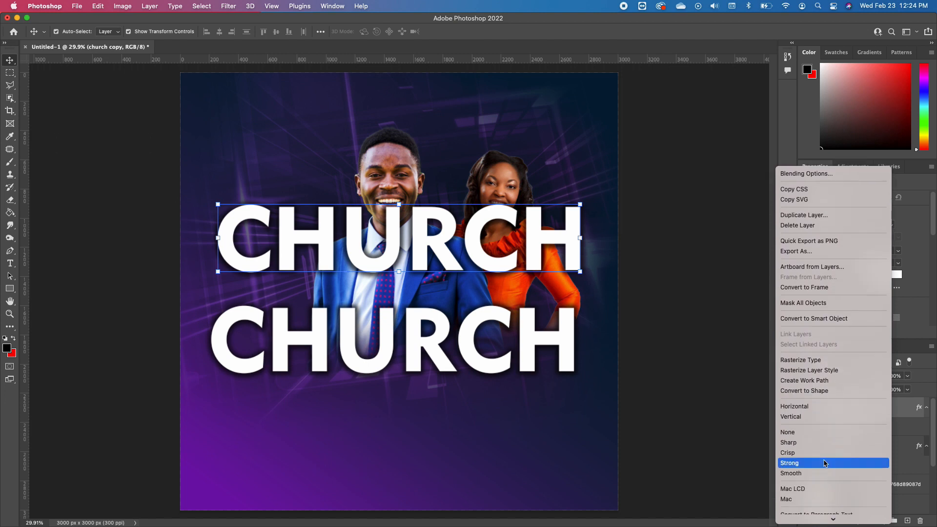
{"action": "left_click", "coordinate": [819, 394]}
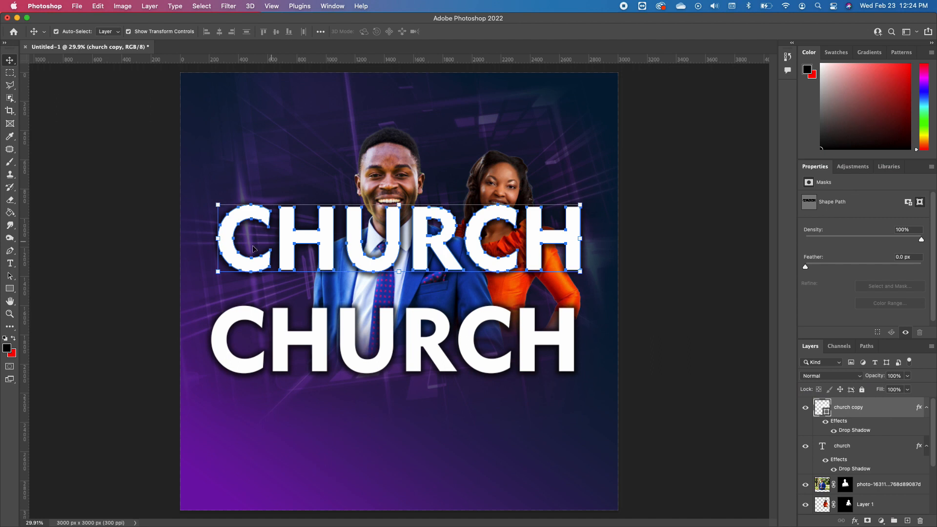
Remove the fill of the copied CHURCH shape and give it a white 15.6 px stroke
{"action": "left_click", "coordinate": [10, 276]}
{"action": "left_click", "coordinate": [47, 277]}
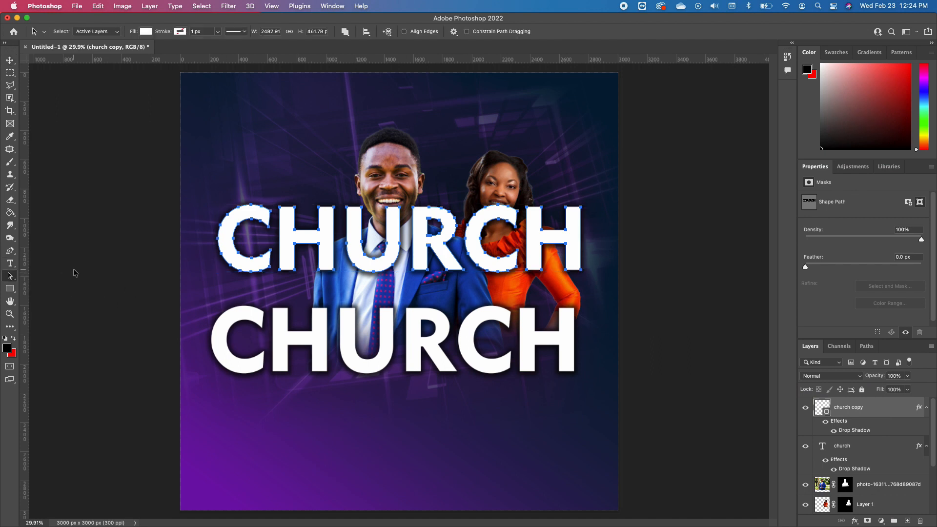
{"action": "left_click", "coordinate": [146, 31]}
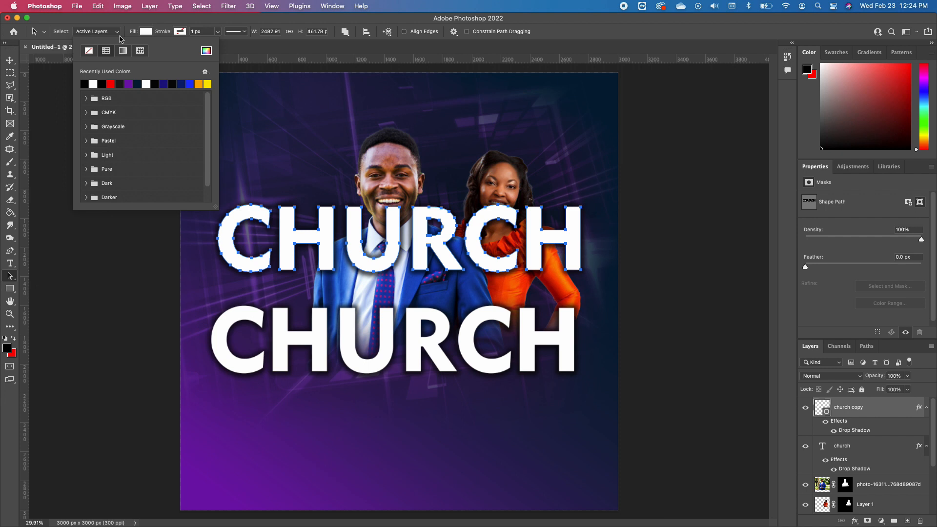
{"action": "left_click", "coordinate": [90, 51]}
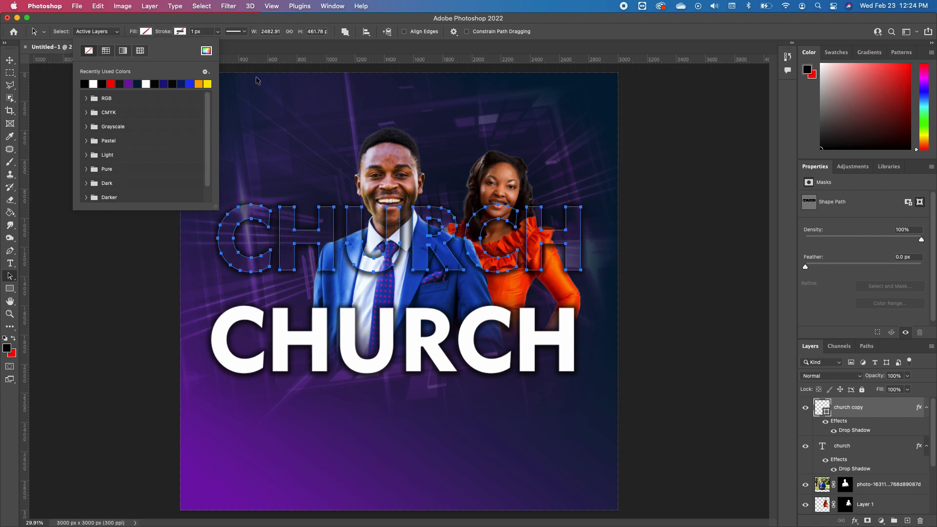
{"action": "left_click", "coordinate": [219, 32]}
{"action": "left_click_drag", "start_coordinate": [219, 45], "coordinate": [222, 45]}
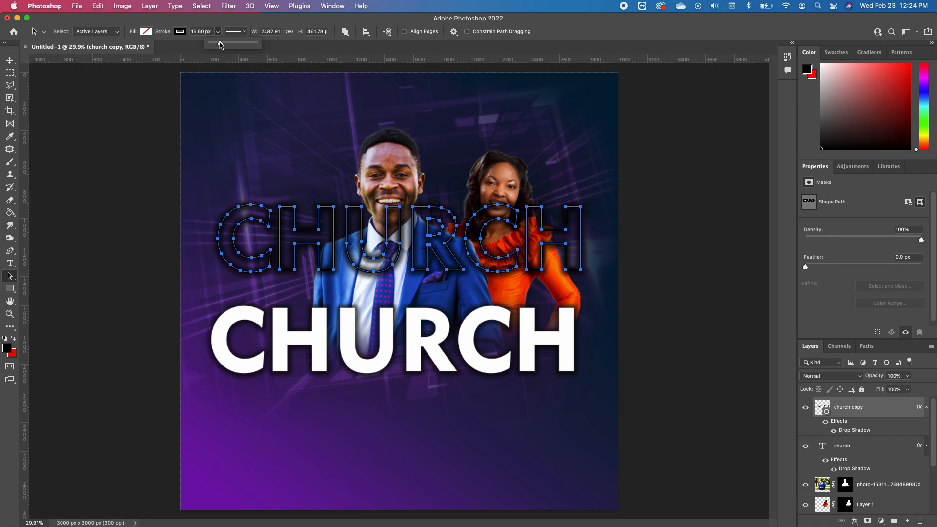
{"action": "left_click", "coordinate": [181, 32]}
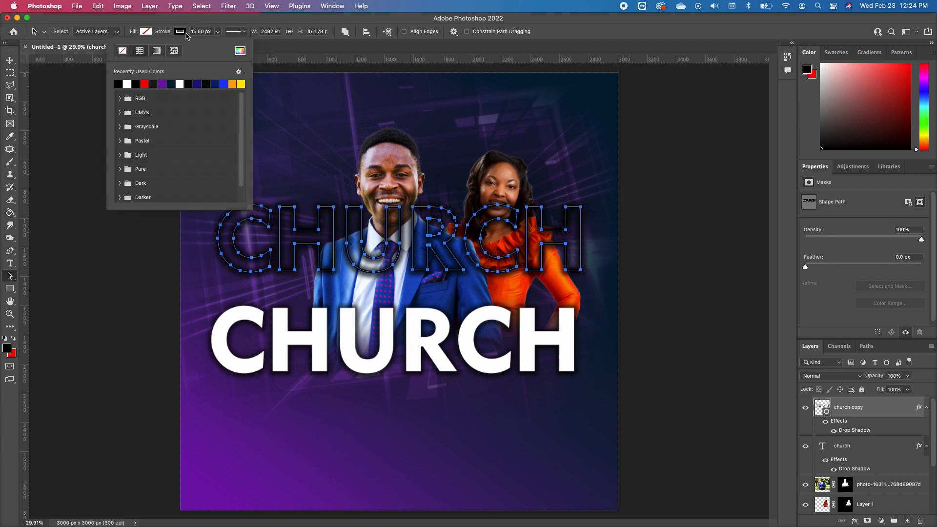
{"action": "left_click", "coordinate": [179, 84]}
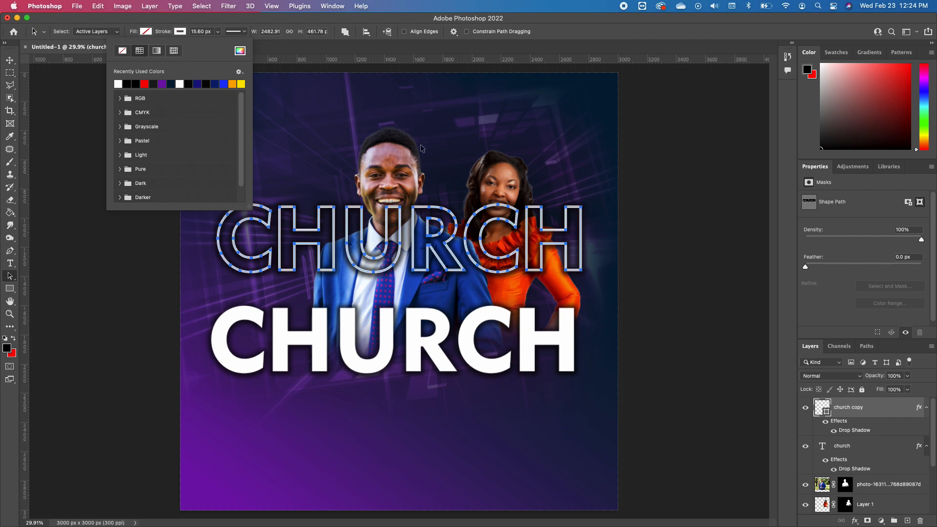
Try thinner stroke widths of 12 px and 10 px on the outlined CHURCH shape
{"action": "left_click", "coordinate": [217, 33]}
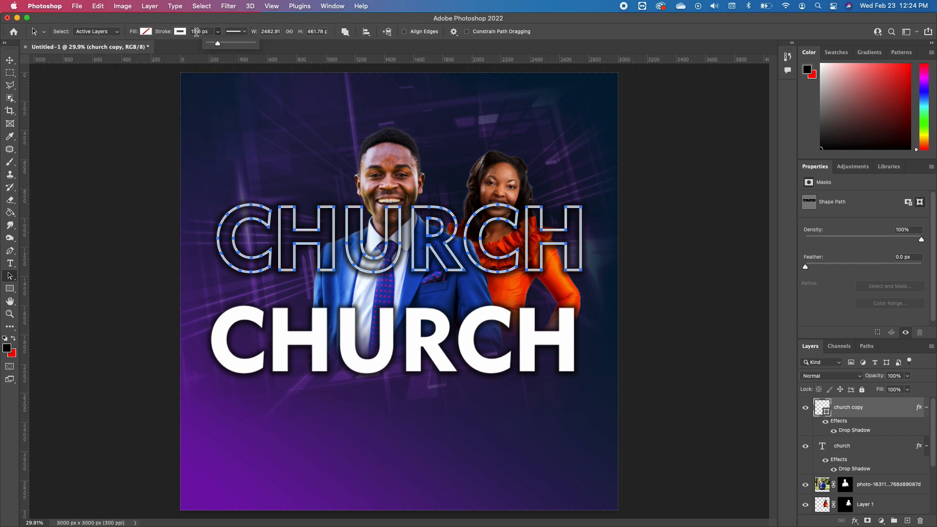
{"action": "left_click", "coordinate": [212, 31]}
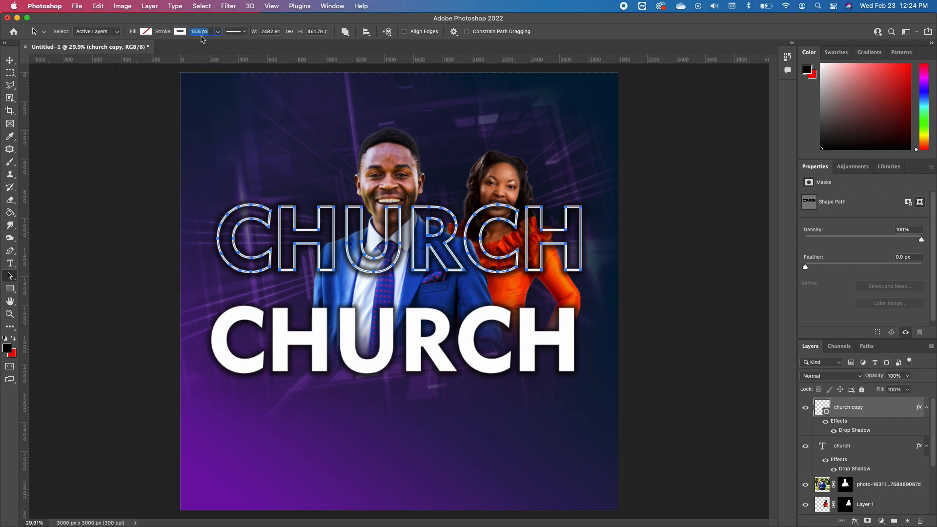
{"action": "type", "text": "12"}
{"action": "key", "text": "Return"}
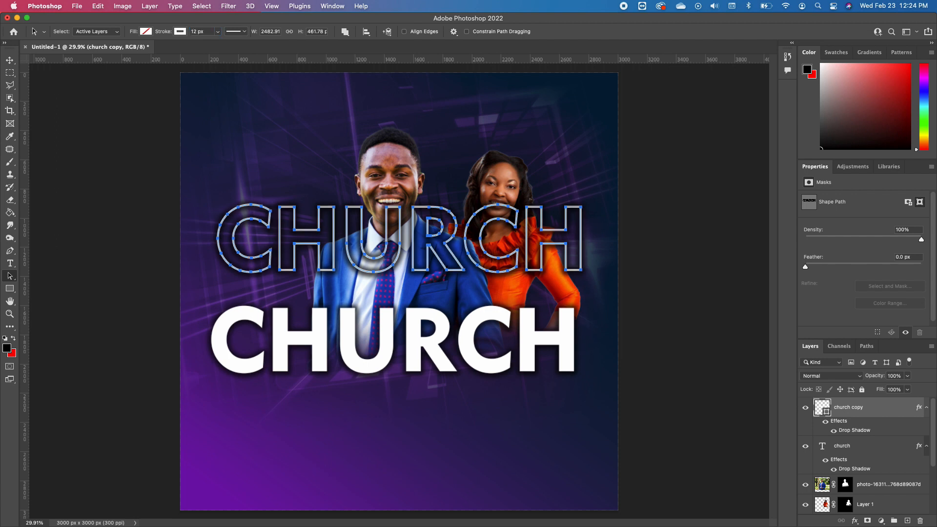
{"action": "left_click", "coordinate": [207, 30]}
{"action": "type", "text": "10"}
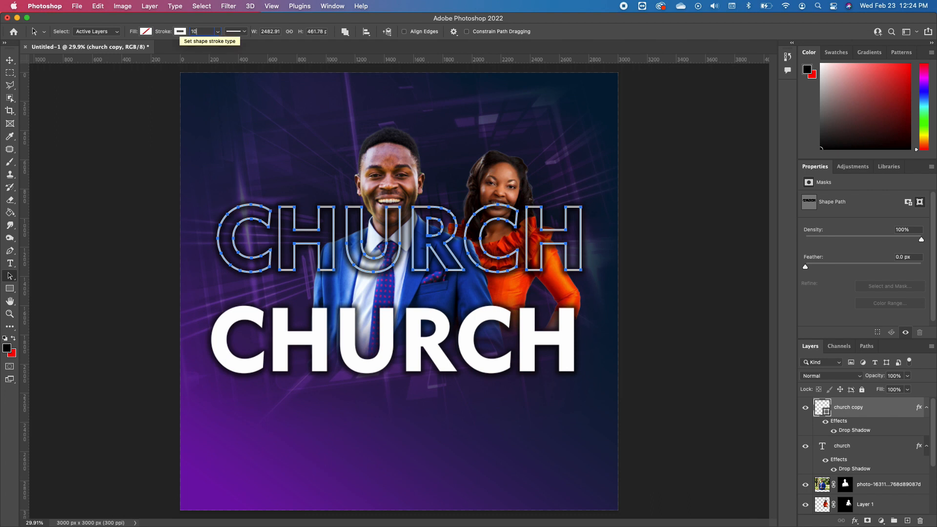
{"action": "key", "text": "Return"}
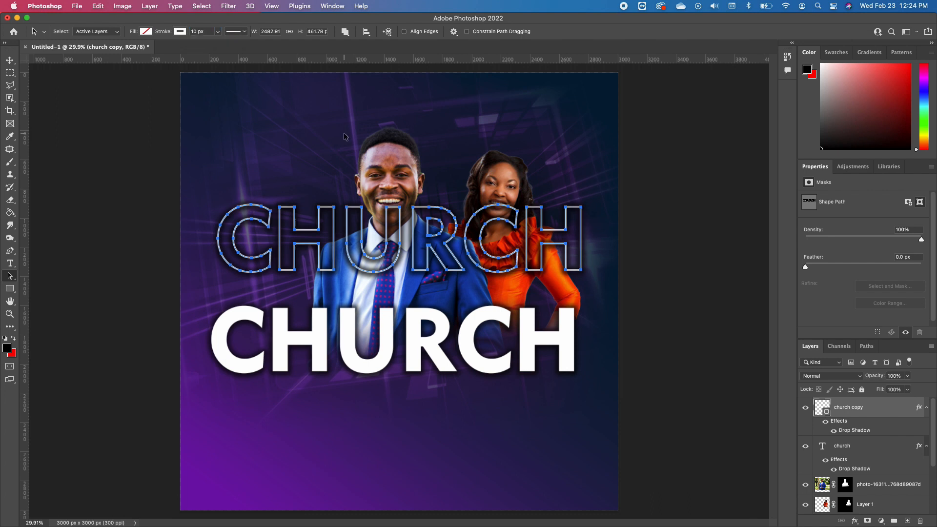
Set the outlined CHURCH shape's stroke width to 8 px
{"action": "left_click", "coordinate": [190, 32]}
{"action": "type", "text": "8"}
{"action": "key", "text": "Return"}
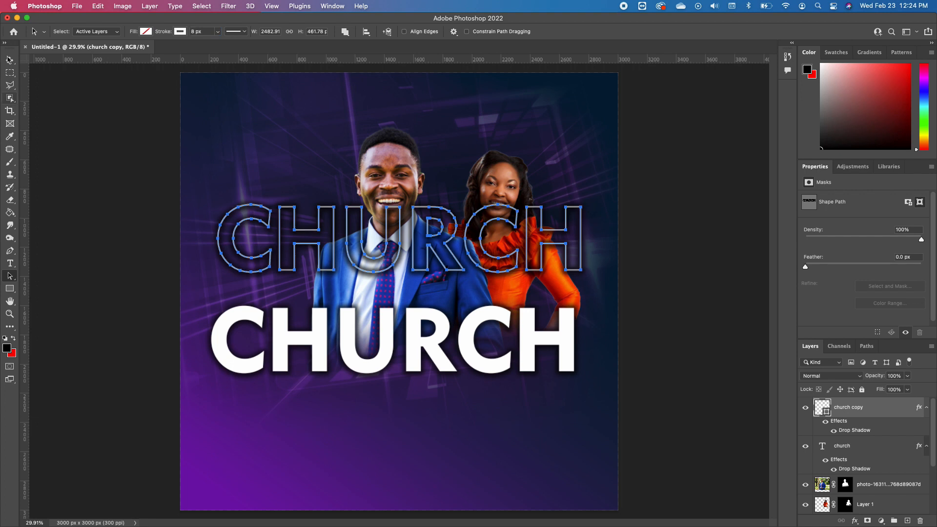
Move the outlined CHURCH layer beneath the woman's layer so it sits behind both people
{"action": "left_click", "coordinate": [10, 59]}
{"action": "left_click", "coordinate": [80, 106]}
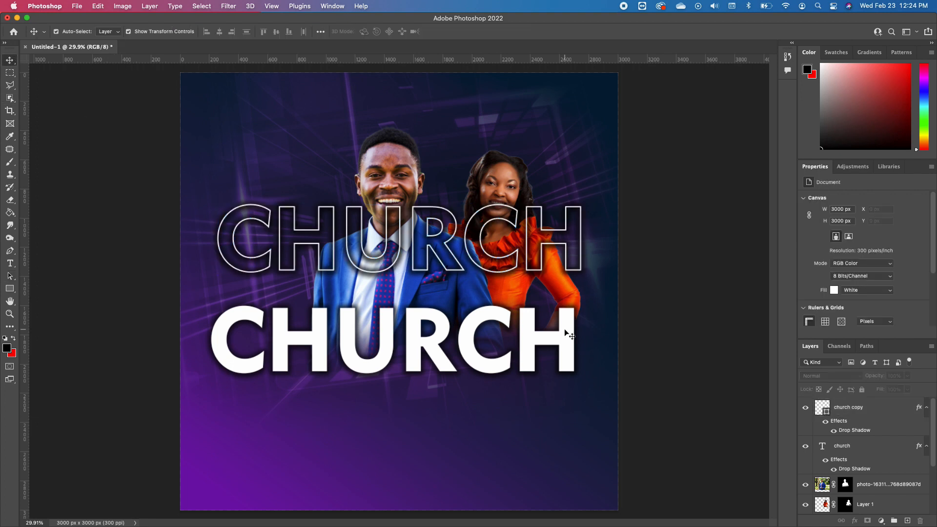
{"action": "left_click", "coordinate": [511, 272]}
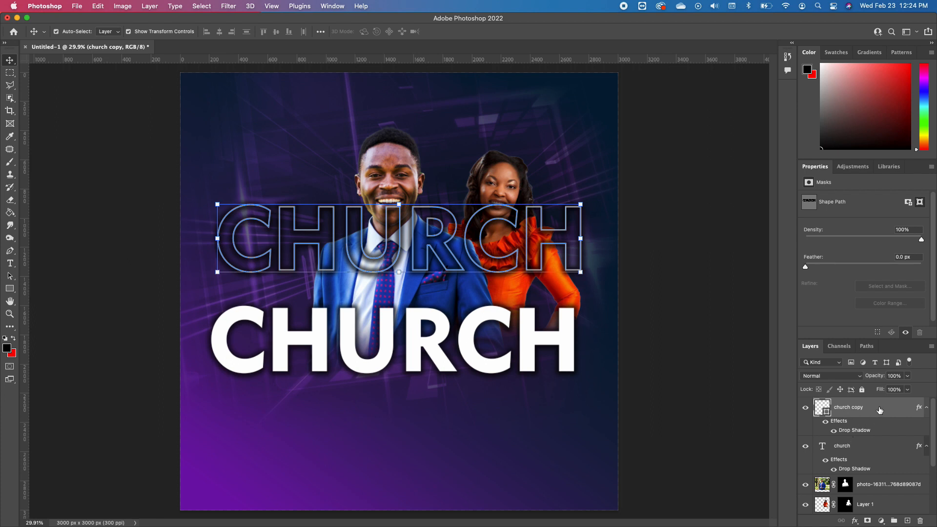
{"action": "left_click_drag", "start_coordinate": [880, 410], "coordinate": [864, 475]}
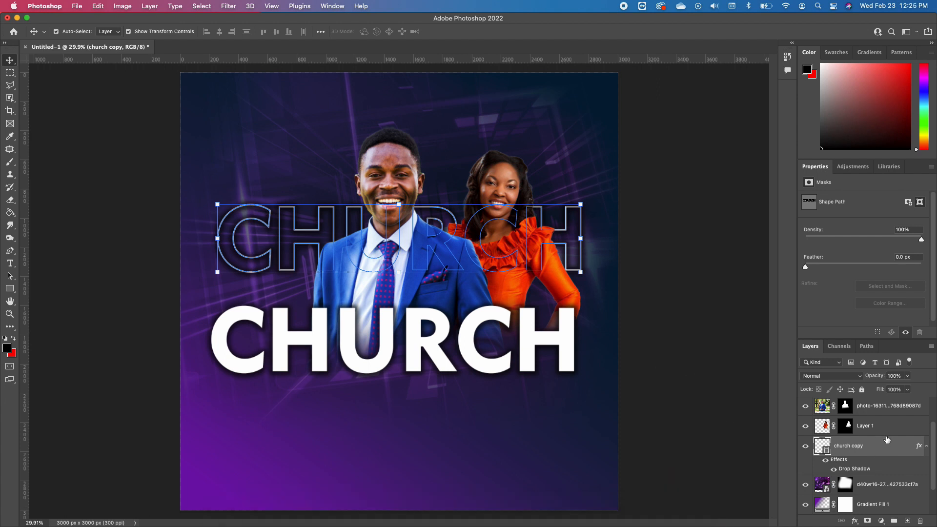
Add an Outer Glow to the outlined CHURCH layer with 27% opacity, 9% spread and 46 px size
{"action": "double_click", "coordinate": [911, 446]}
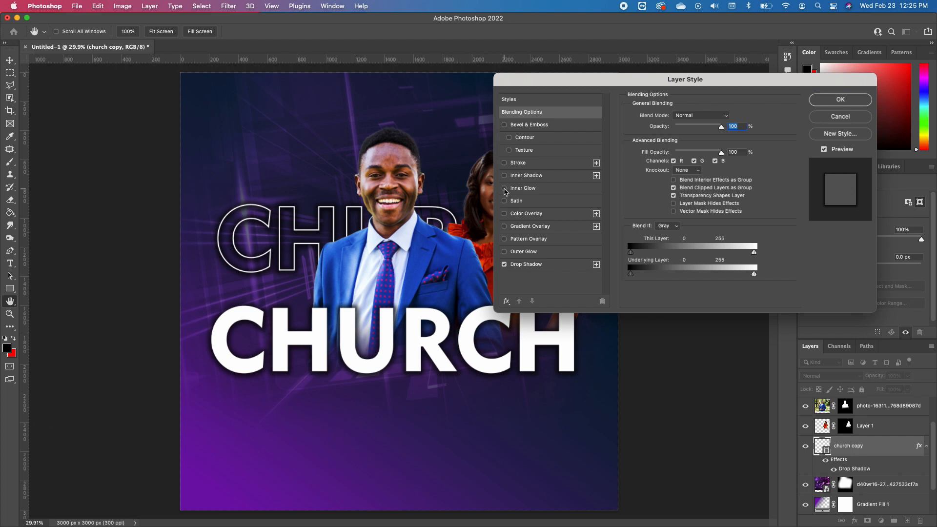
{"action": "left_click", "coordinate": [505, 252]}
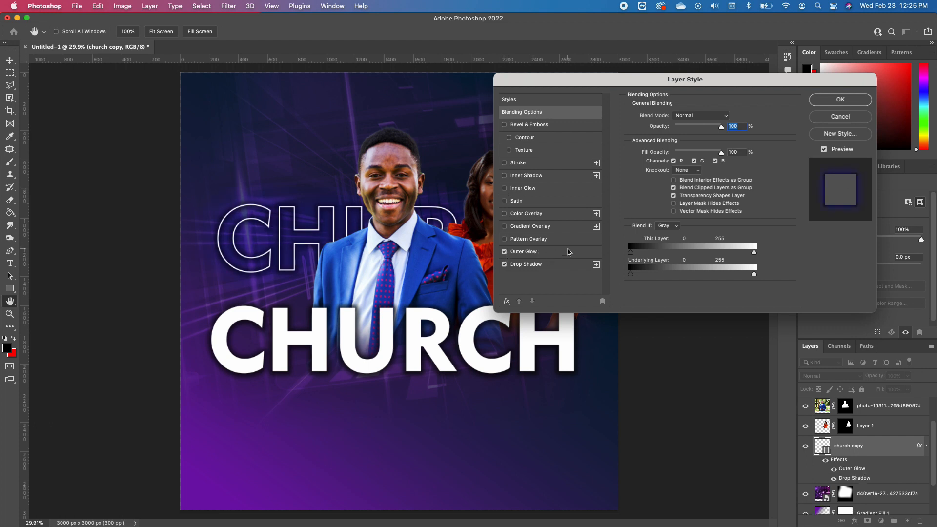
{"action": "left_click", "coordinate": [551, 254]}
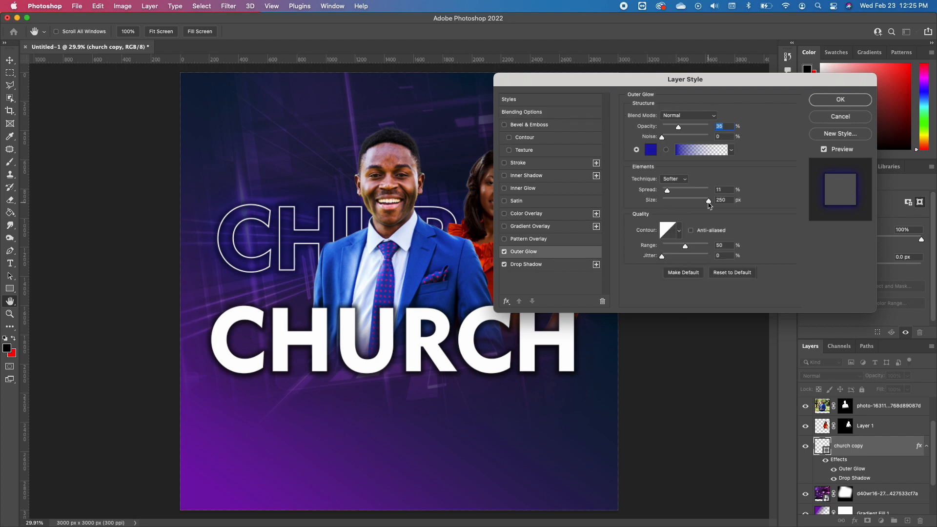
{"action": "left_click_drag", "start_coordinate": [710, 203], "coordinate": [672, 195]}
{"action": "left_click", "coordinate": [692, 202]}
Change the outer glow colour to a magenta pink and apply the layer style to the outlined CHURCH
{"action": "left_click", "coordinate": [650, 150]}
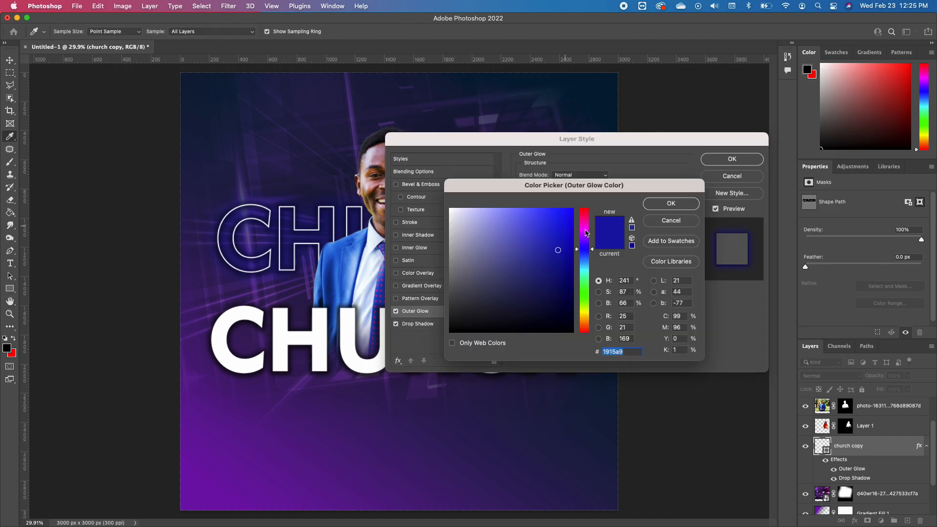
{"action": "left_click_drag", "start_coordinate": [588, 239], "coordinate": [587, 236]}
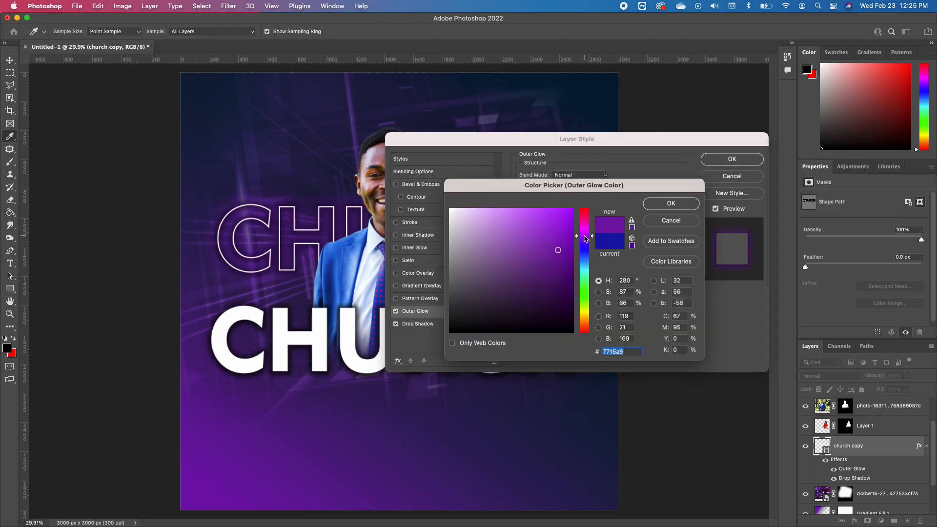
{"action": "left_click", "coordinate": [583, 211]}
{"action": "left_click", "coordinate": [581, 220]}
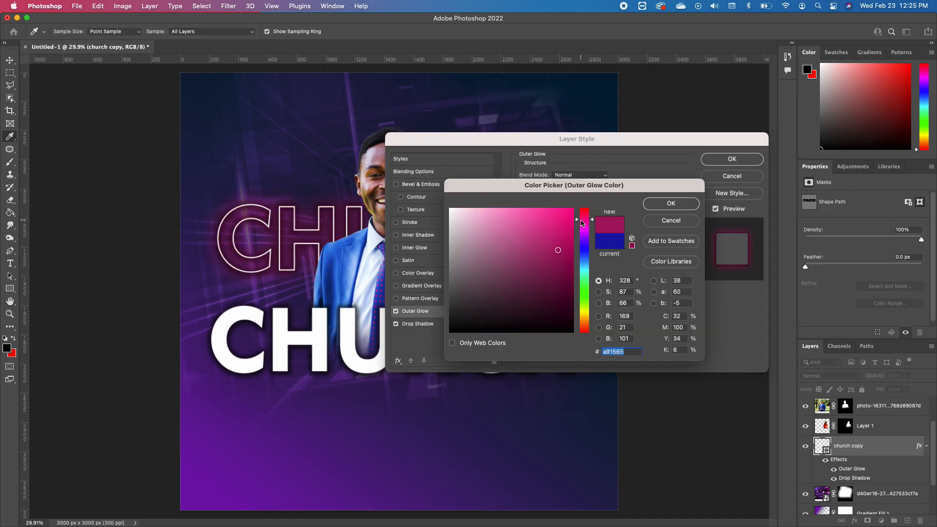
{"action": "left_click", "coordinate": [565, 242]}
{"action": "key", "text": "Return"}
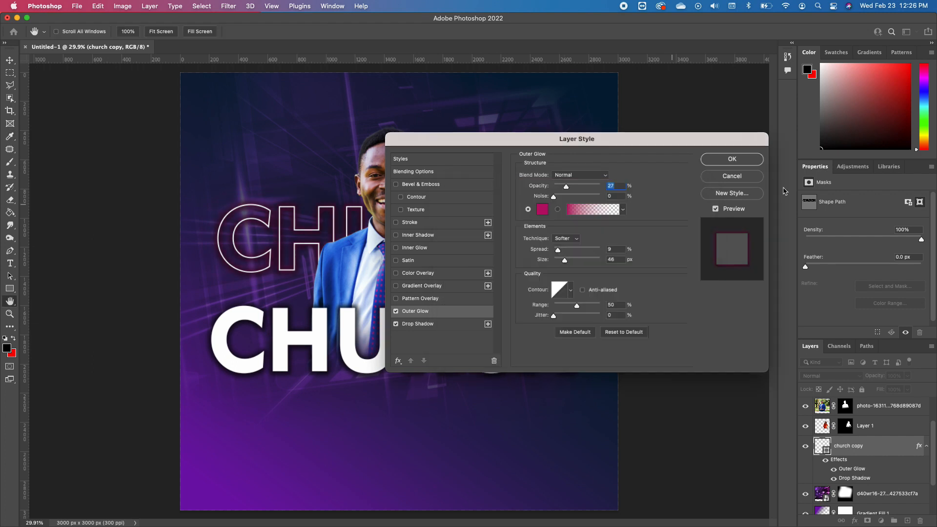
{"action": "left_click", "coordinate": [737, 160]}
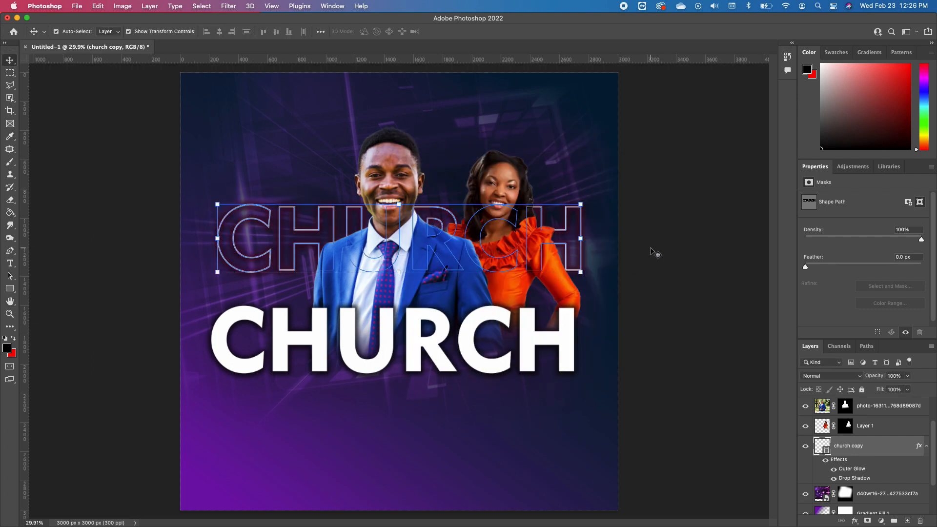
Duplicate the outlined CHURCH layer together with its effects
{"action": "left_click", "coordinate": [652, 251]}
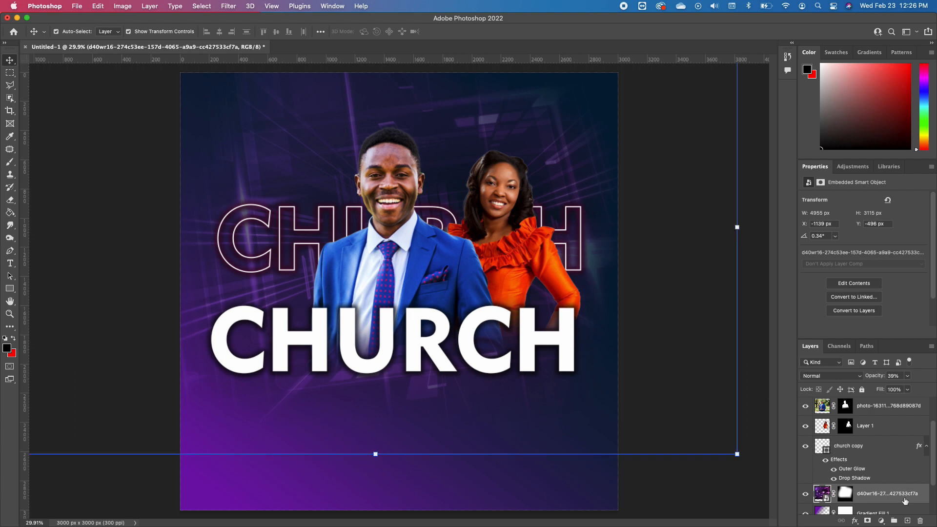
{"action": "left_click", "coordinate": [875, 444]}
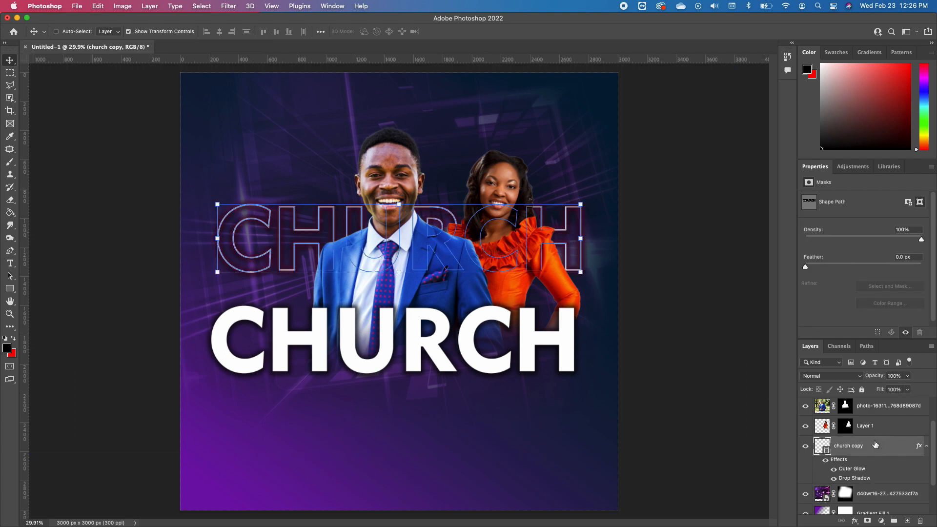
{"action": "key", "text": "super+j"}
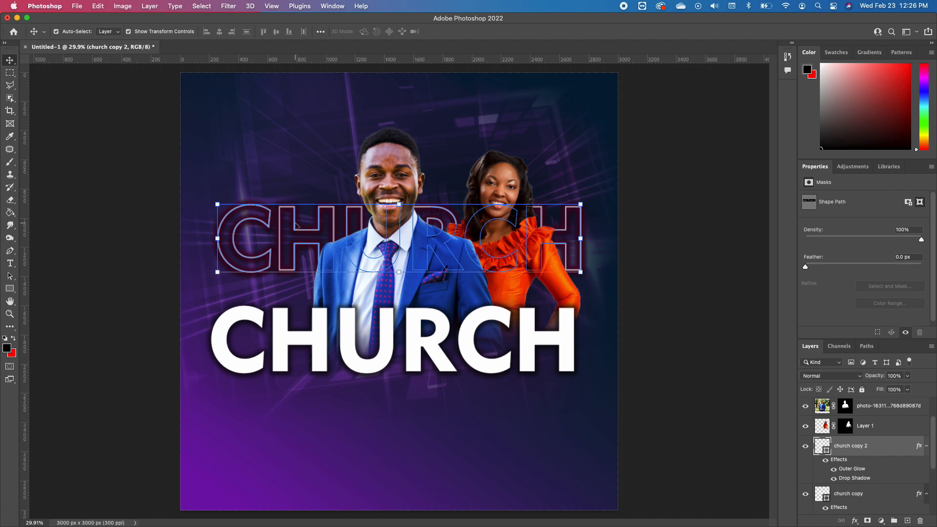
Lock the neon background image layer and move the duplicated CHURCH outline up above the first one, behind the people's heads
{"action": "left_click", "coordinate": [296, 226]}
{"action": "left_click", "coordinate": [863, 390]}
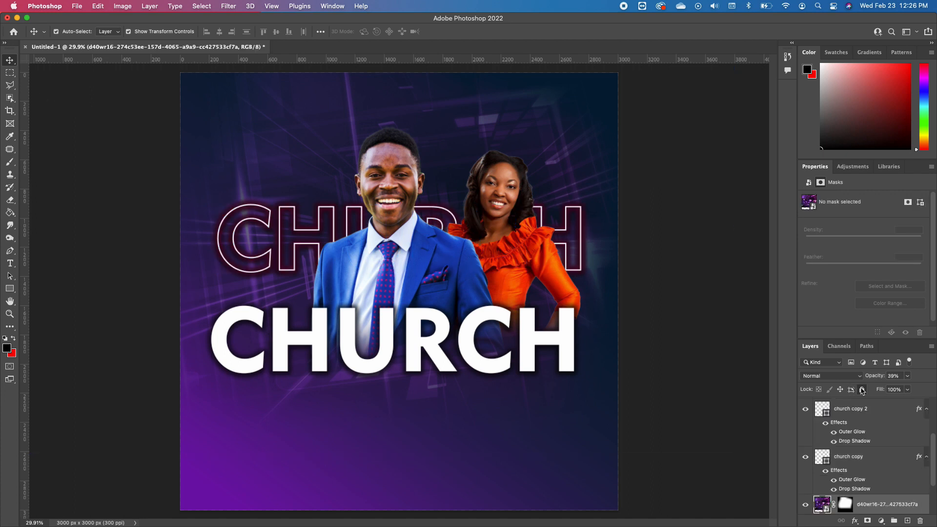
{"action": "left_click", "coordinate": [267, 212]}
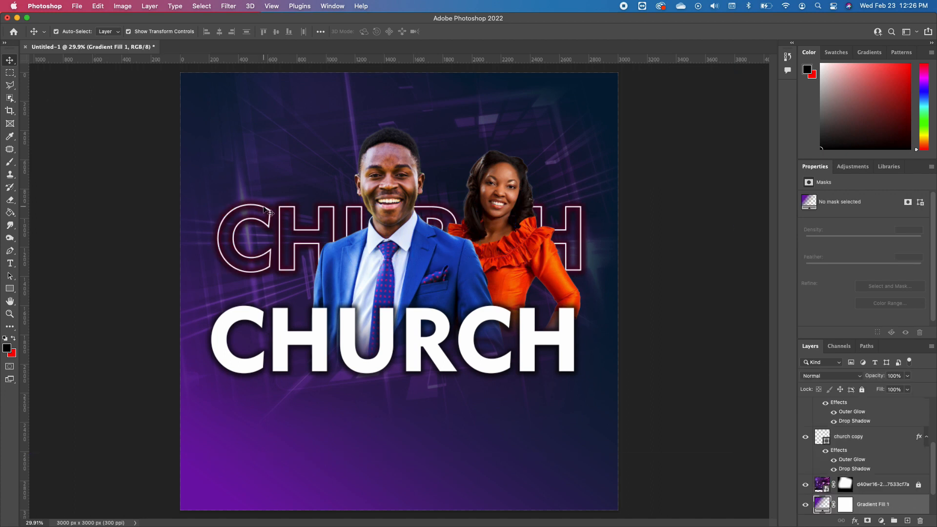
{"action": "left_click_drag", "start_coordinate": [264, 207], "coordinate": [305, 139]}
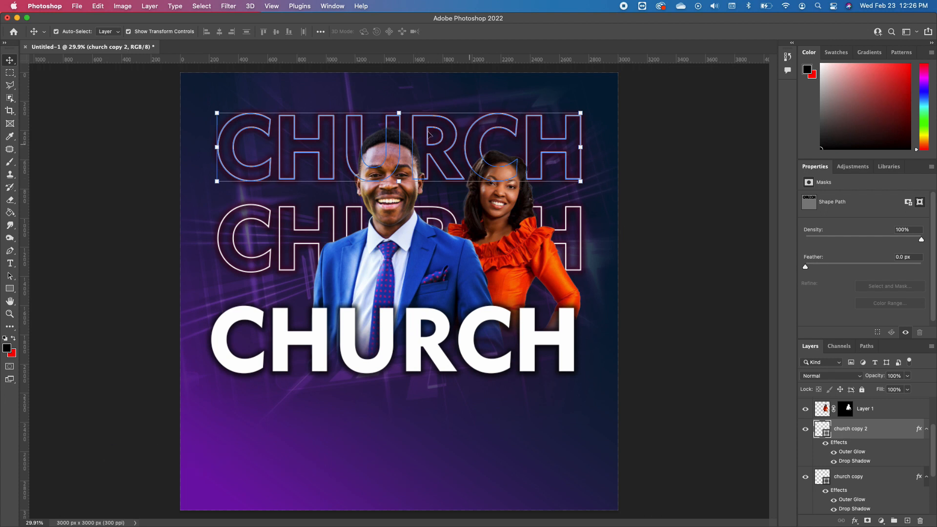
Change the stroke colour of the upper CHURCH outline to orange (#f9aa01)
{"action": "left_click", "coordinate": [10, 277]}
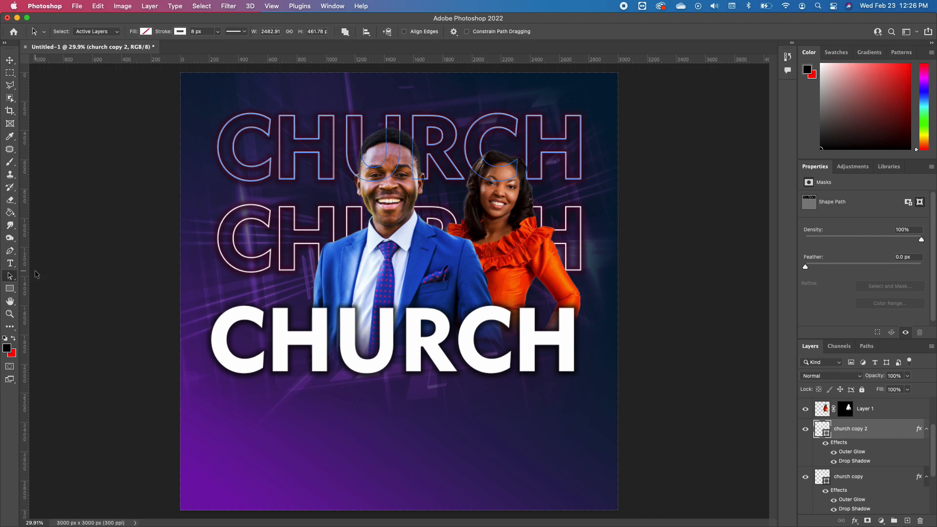
{"action": "right_click", "coordinate": [15, 282]}
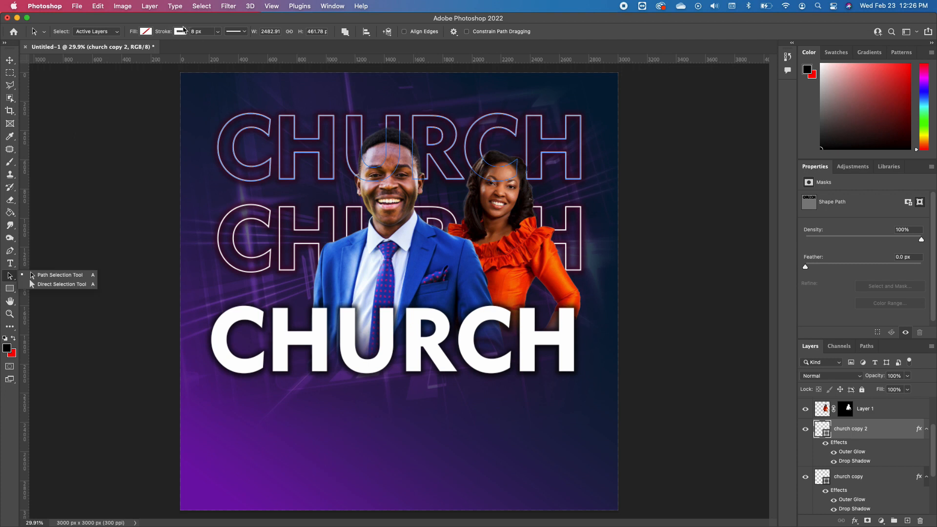
{"action": "left_click", "coordinate": [182, 31]}
{"action": "left_click", "coordinate": [241, 84]}
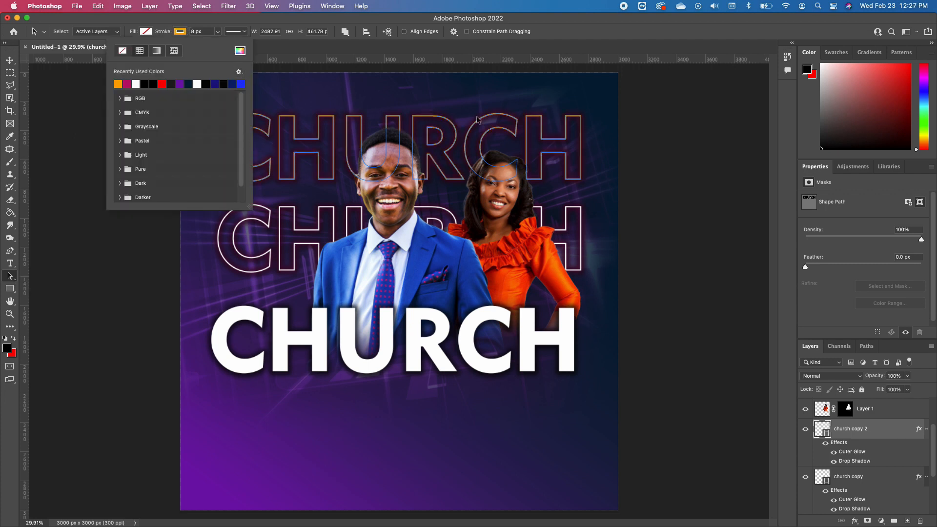
{"action": "left_click", "coordinate": [241, 51]}
{"action": "left_click_drag", "start_coordinate": [584, 186], "coordinate": [541, 290]}
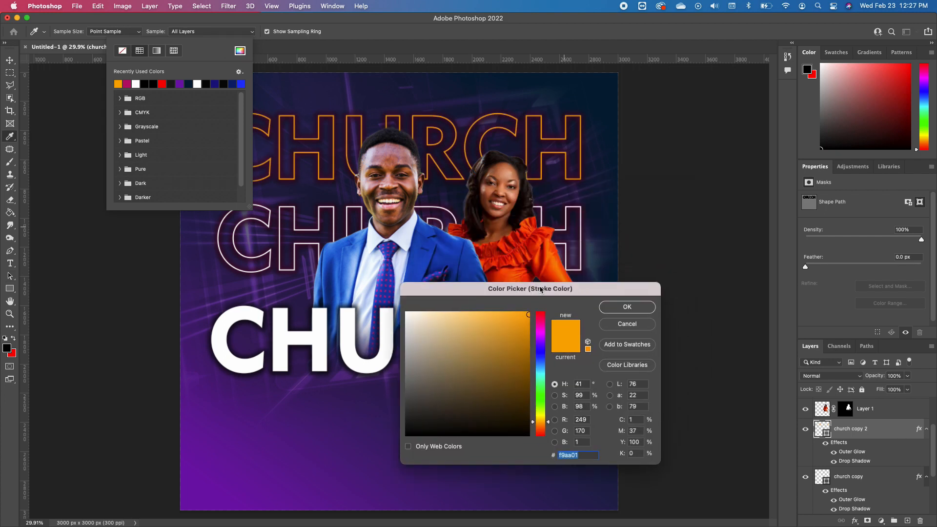
{"action": "left_click", "coordinate": [624, 306]}
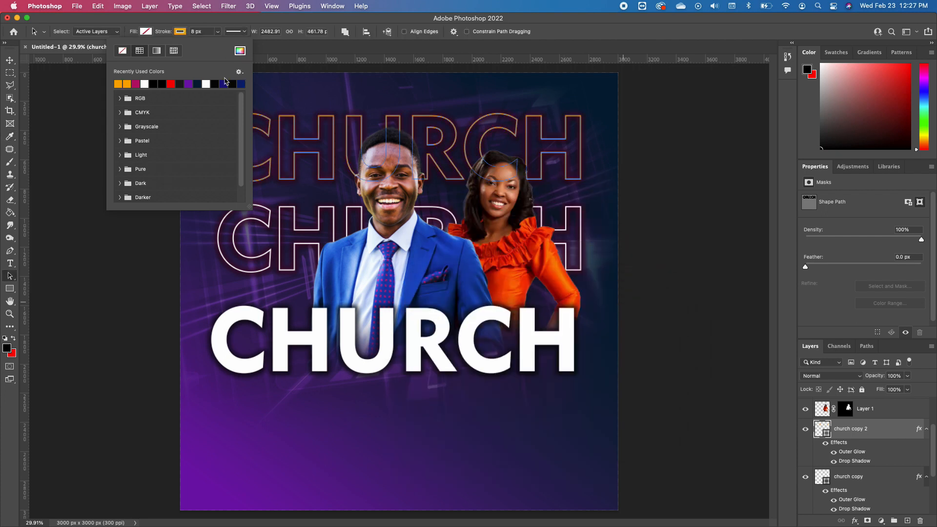
{"action": "left_click", "coordinate": [9, 60]}
{"action": "left_click", "coordinate": [639, 263]}
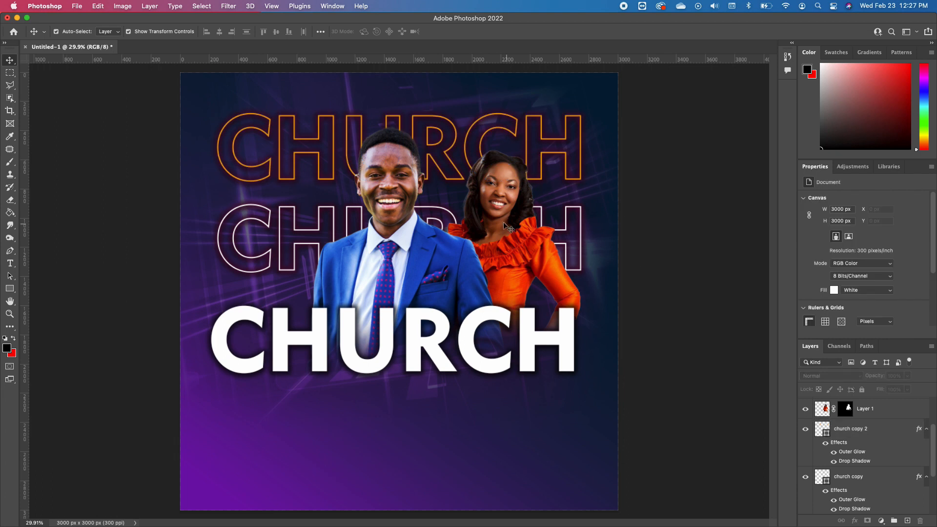
Lower the opacity of the upper orange CHURCH outline to 63%
{"action": "left_click", "coordinate": [551, 144]}
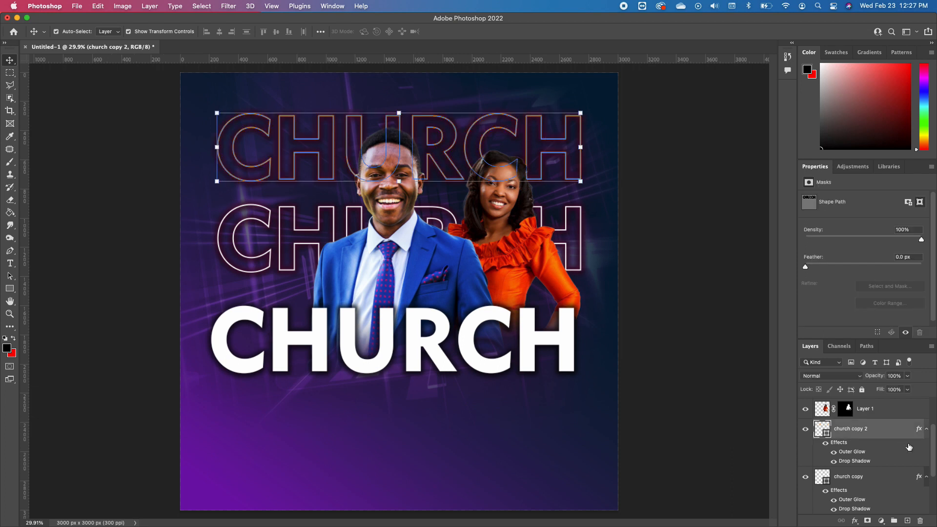
{"action": "left_click", "coordinate": [908, 378]}
{"action": "left_click_drag", "start_coordinate": [906, 391], "coordinate": [892, 393]}
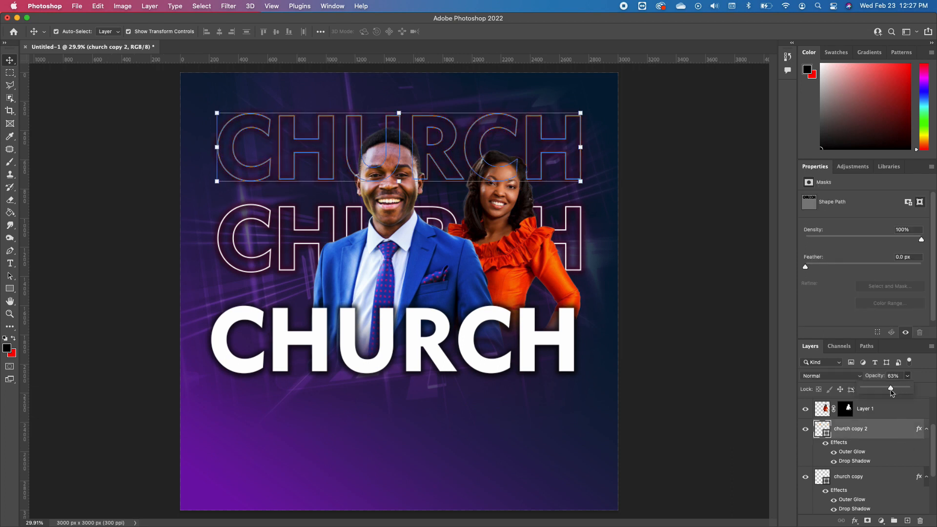
{"action": "left_click", "coordinate": [687, 261]}
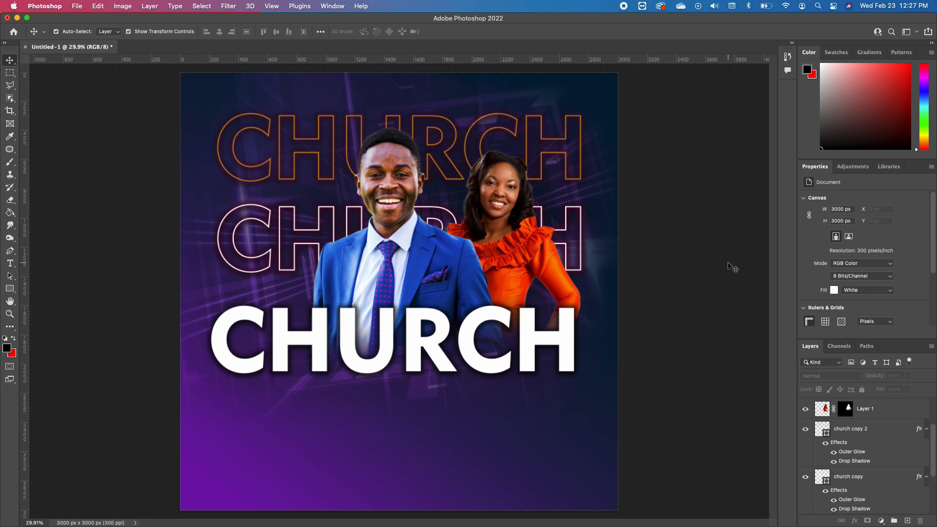
Add the white 72 pt text SERVICE beneath the solid CHURCH title
{"action": "left_click", "coordinate": [10, 264]}
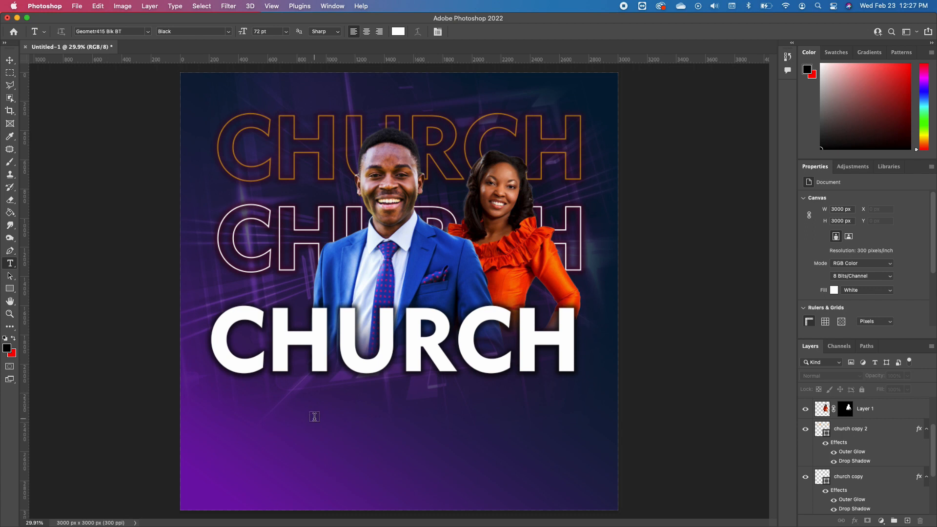
{"action": "left_click", "coordinate": [296, 411]}
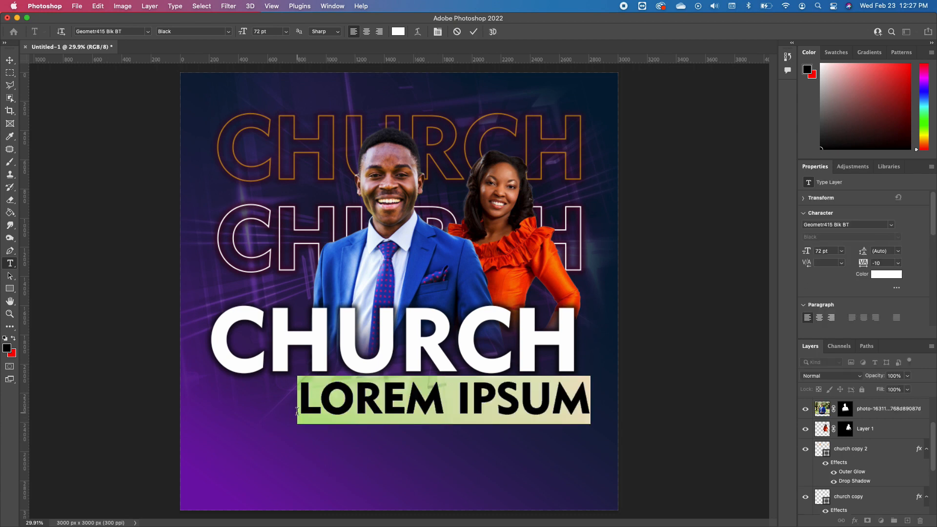
{"action": "type", "text": "SE"}
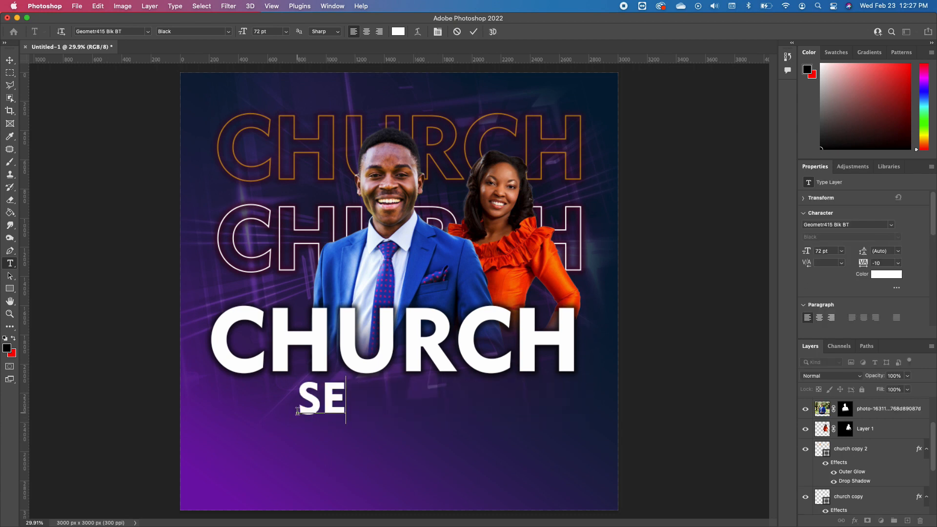
{"action": "type", "text": "RVICE"}
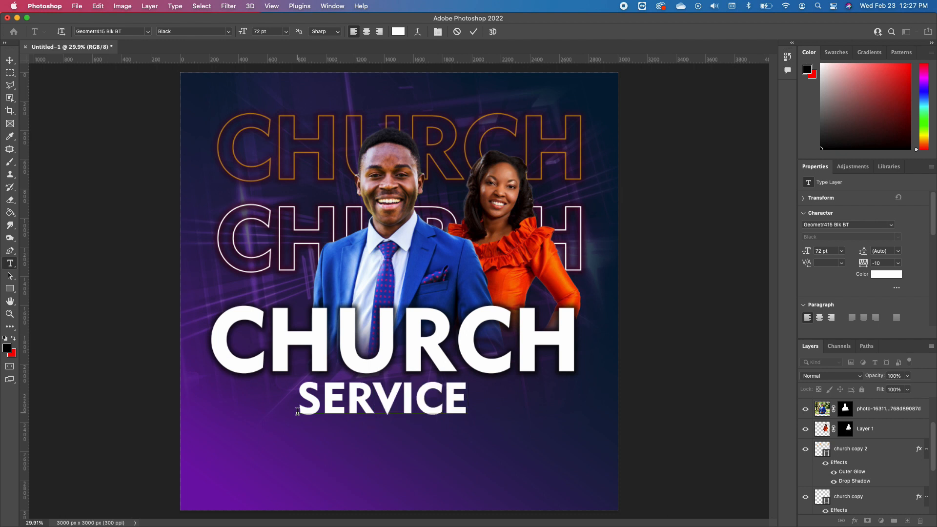
Set the font of the whole SERVICE text to Charles Sebastian Regular
{"action": "key", "text": "super+a"}
{"action": "left_click", "coordinate": [147, 32]}
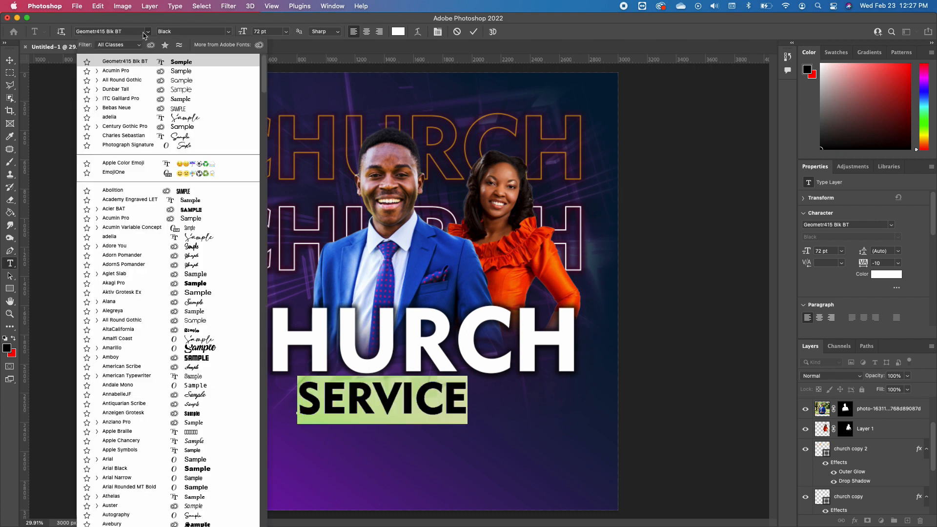
{"action": "type", "text": "Charles Sebastian"}
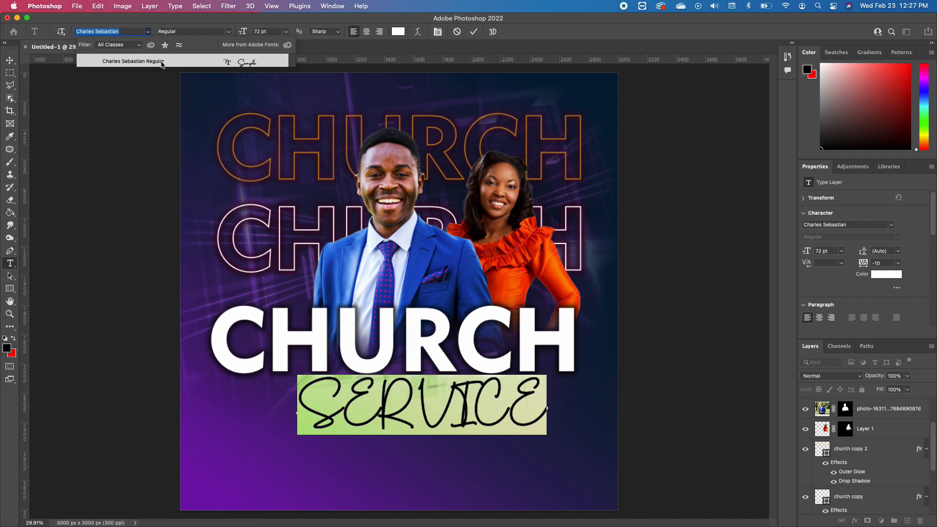
{"action": "left_click", "coordinate": [162, 63]}
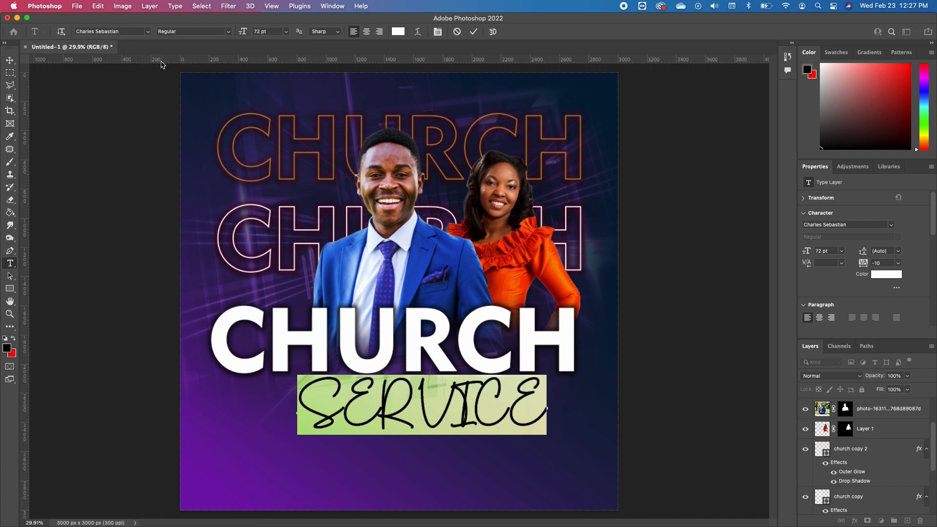
Turn off All Caps for every letter after the initial S in the SERVICE text
{"action": "left_click", "coordinate": [546, 407]}
{"action": "left_click_drag", "start_coordinate": [541, 393], "coordinate": [337, 392]}
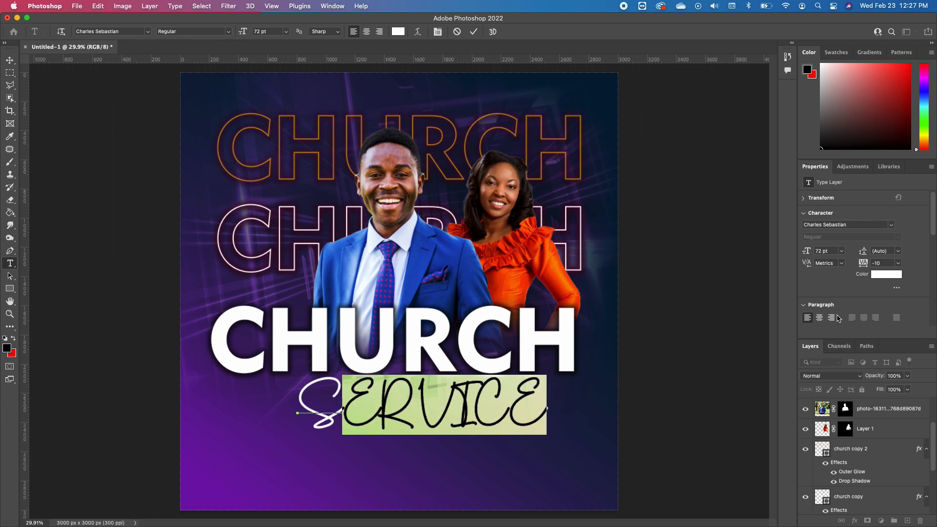
{"action": "scroll", "coordinate": [847, 284], "scroll_direction": "down", "scroll_amount": 5}
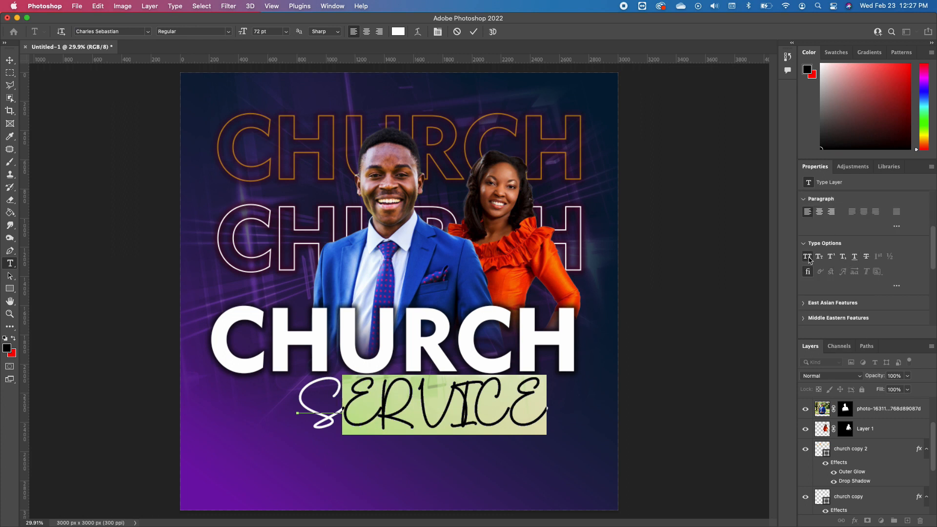
{"action": "left_click", "coordinate": [808, 257]}
Recolour the whole Service text golden orange, matching the upper CHURCH outline
{"action": "key", "text": "super+a"}
{"action": "left_click", "coordinate": [7, 347]}
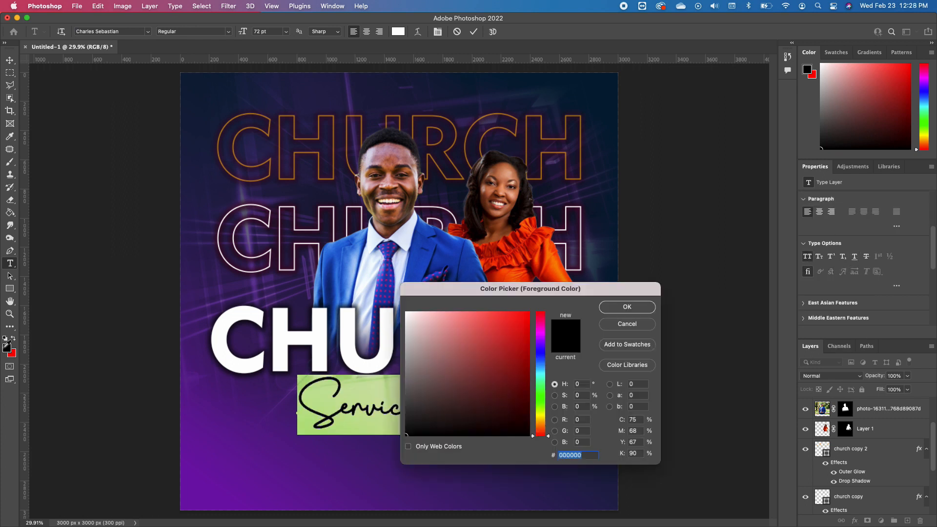
{"action": "left_click", "coordinate": [454, 146]}
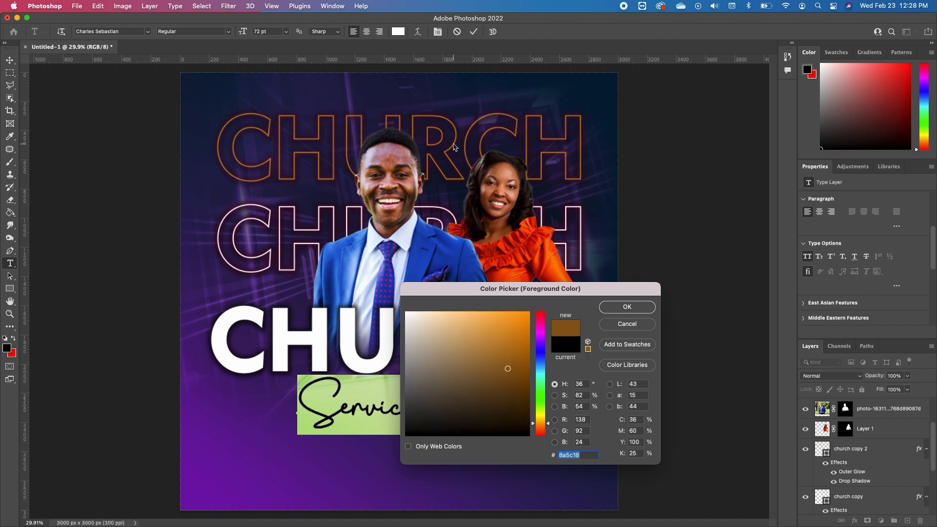
{"action": "key", "text": "Return"}
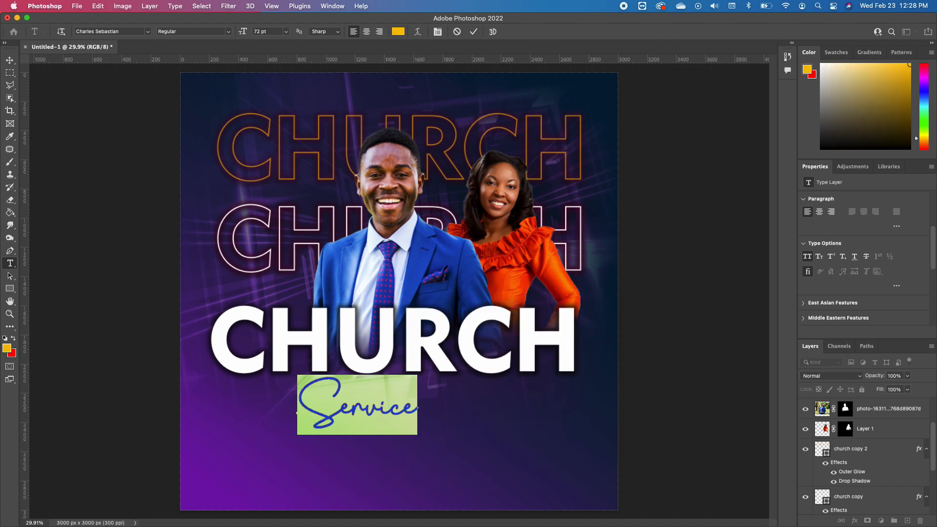
Enlarge the Service text to about 102 pt and raise it and the solid CHURCH title so the script overlaps the title's lower part
{"action": "left_click", "coordinate": [10, 59]}
{"action": "left_click_drag", "start_coordinate": [417, 377], "coordinate": [469, 354]}
{"action": "left_click_drag", "start_coordinate": [393, 412], "coordinate": [403, 379]}
{"action": "key", "text": "Return"}
{"action": "left_click", "coordinate": [571, 342]}
{"action": "left_click_drag", "start_coordinate": [570, 341], "coordinate": [570, 324]}
Add a Drop Shadow to the Service text and align the solid CHURCH title horizontally with its outlined copies
{"action": "double_click", "coordinate": [918, 408]}
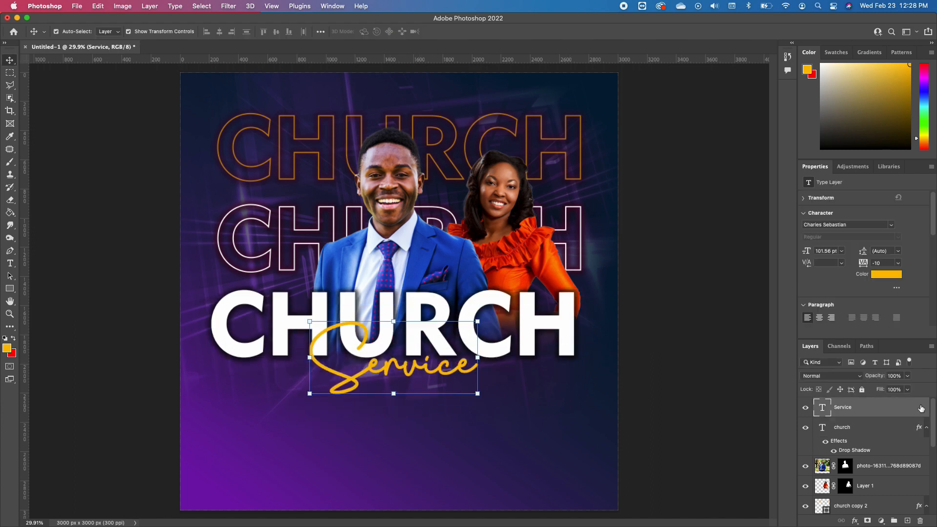
{"action": "left_click", "coordinate": [396, 324]}
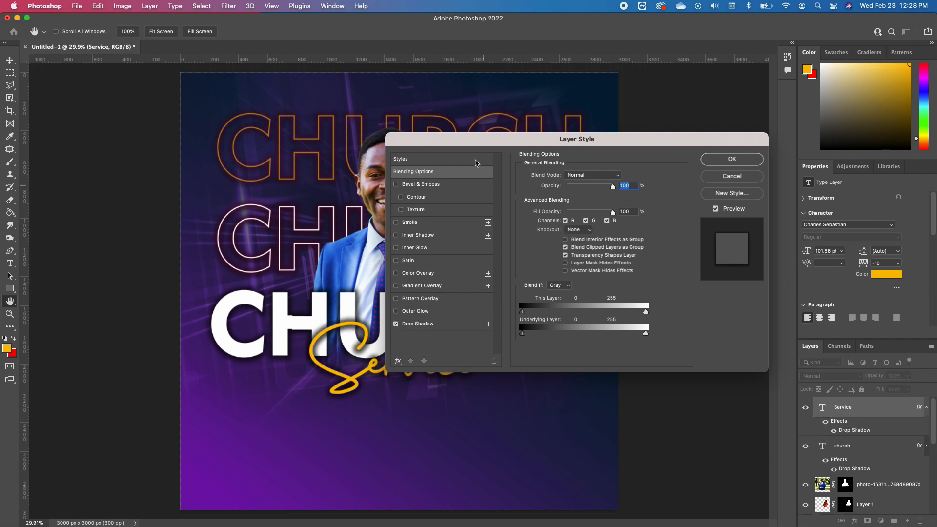
{"action": "left_click_drag", "start_coordinate": [456, 140], "coordinate": [514, 82]}
{"action": "key", "text": "Return"}
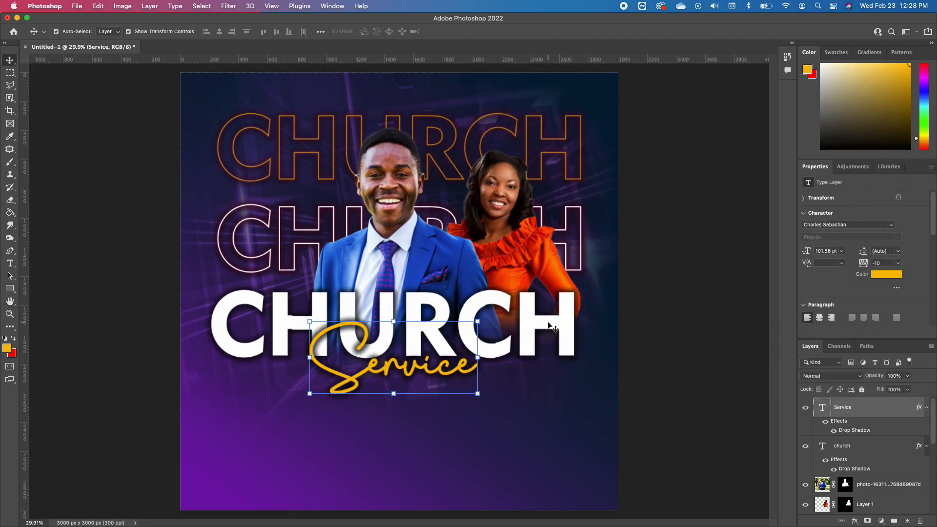
{"action": "left_click", "coordinate": [550, 324]}
{"action": "left_click_drag", "start_coordinate": [546, 325], "coordinate": [548, 325]}
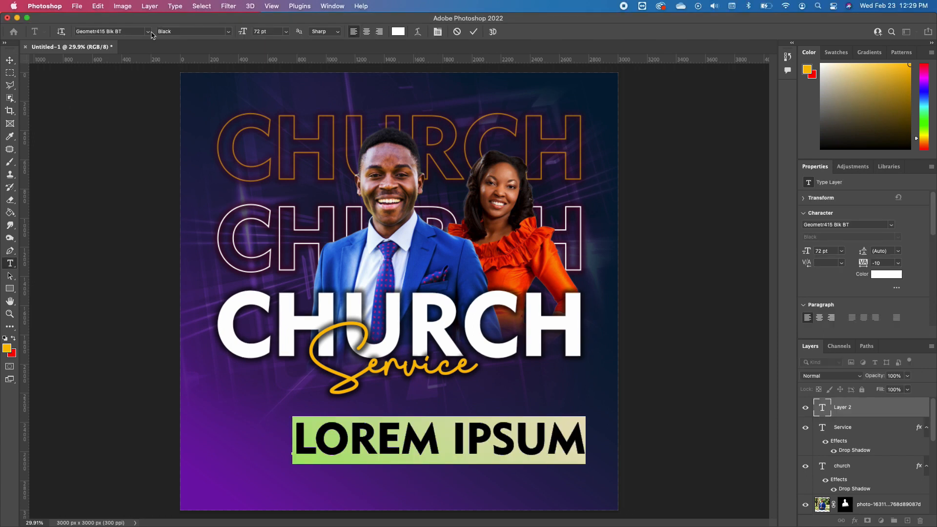
Add a white Century Gothic Pro Regular line reading WITH PASTOR and the pastor's name, scaled to 13.84 pt beneath Service
{"action": "left_click", "coordinate": [148, 31]}
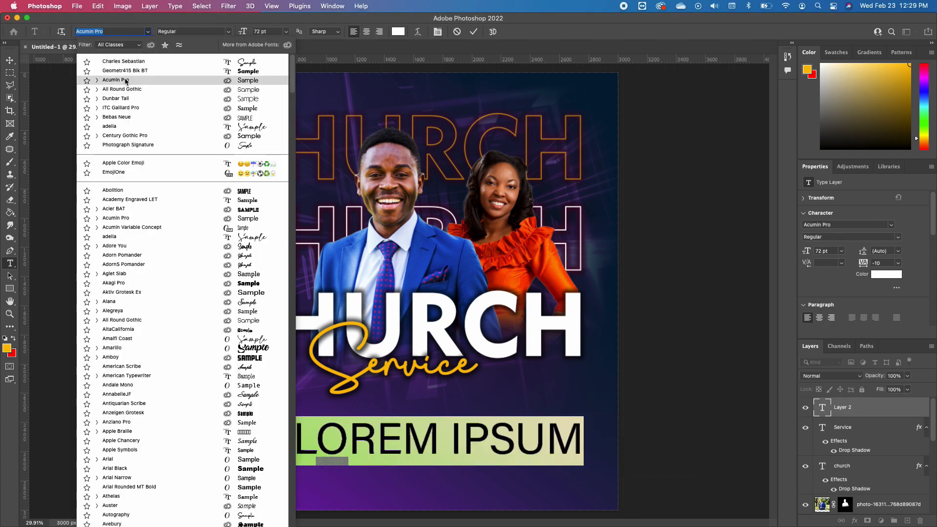
{"action": "left_click", "coordinate": [125, 91]}
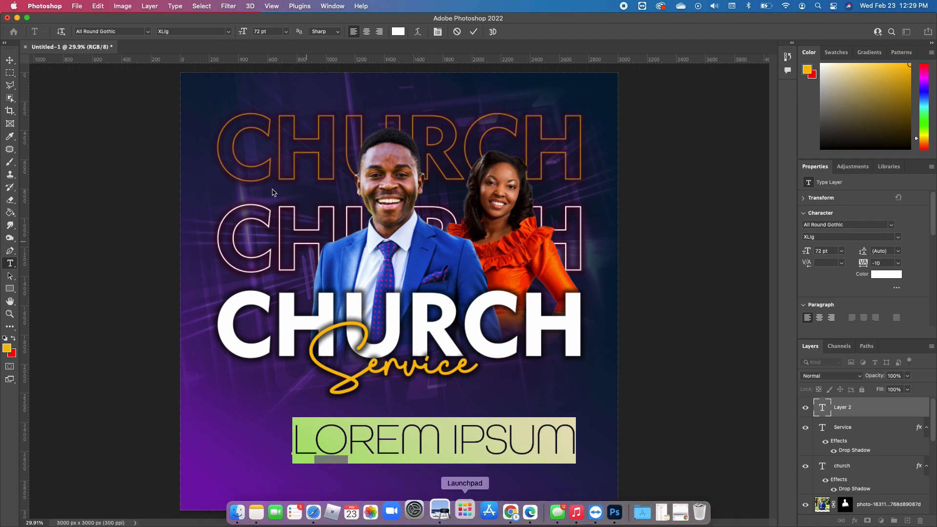
{"action": "left_click", "coordinate": [148, 32]}
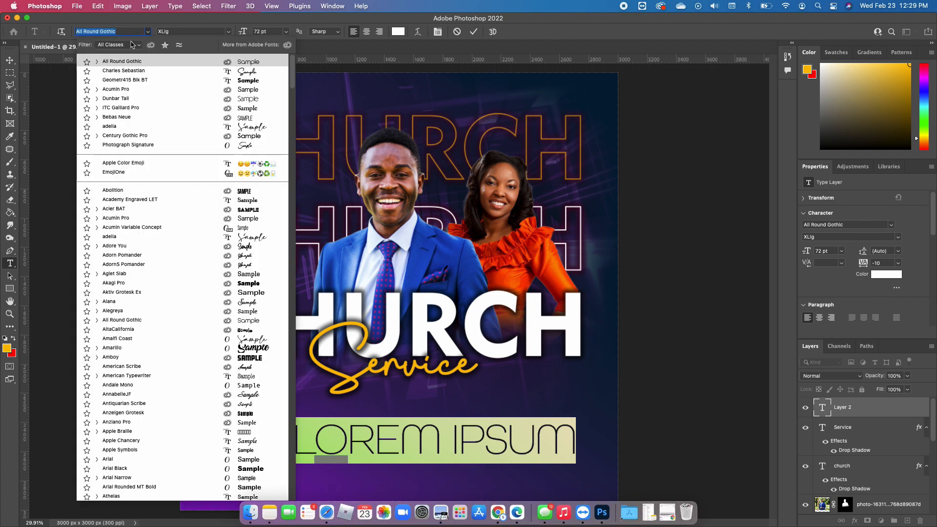
{"action": "left_click", "coordinate": [133, 137]}
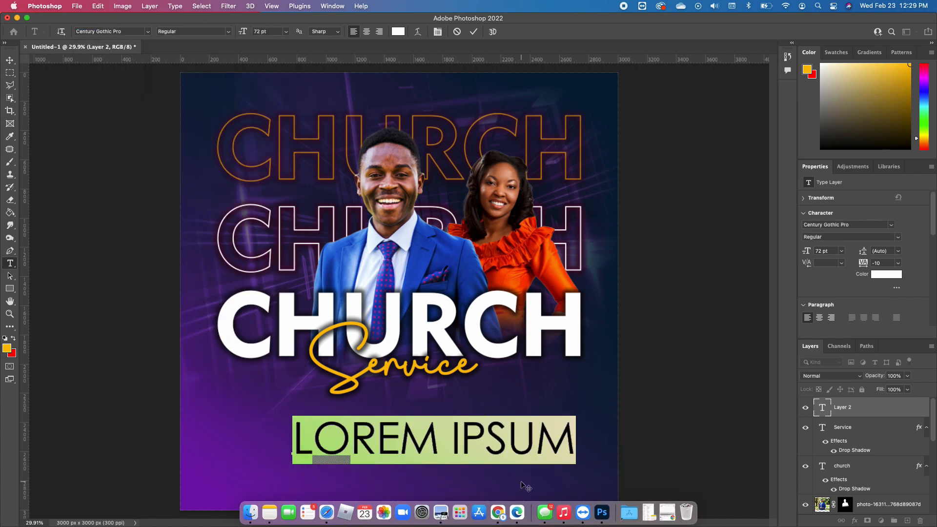
{"action": "type", "text": "WITH PASTOR JOHN SMITH"}
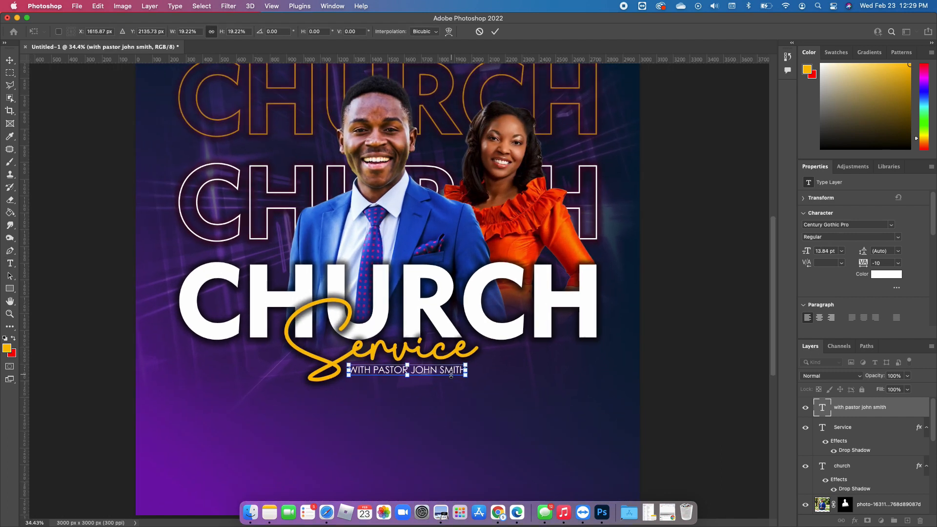
{"action": "key", "text": "Return"}
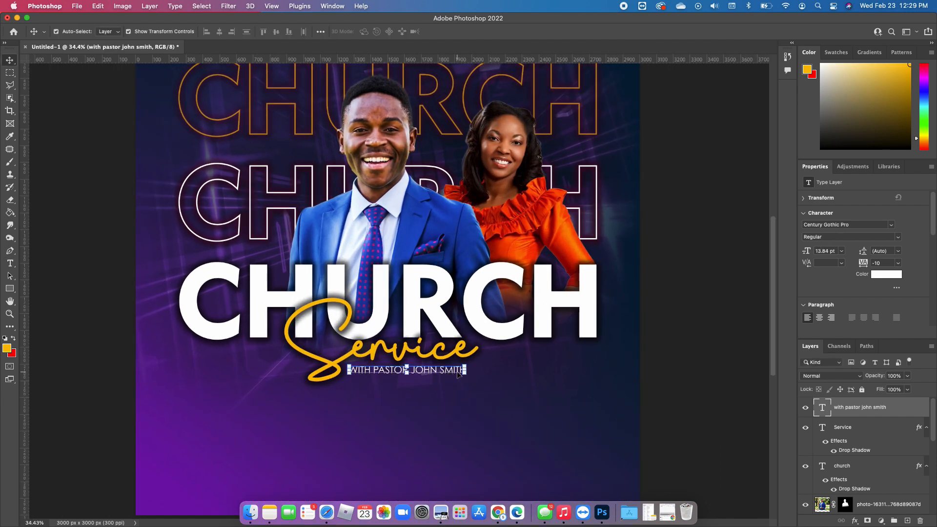
Recolour PASTOR and the pastor's name golden orange, leaving WITH white
{"action": "left_click", "coordinate": [10, 264]}
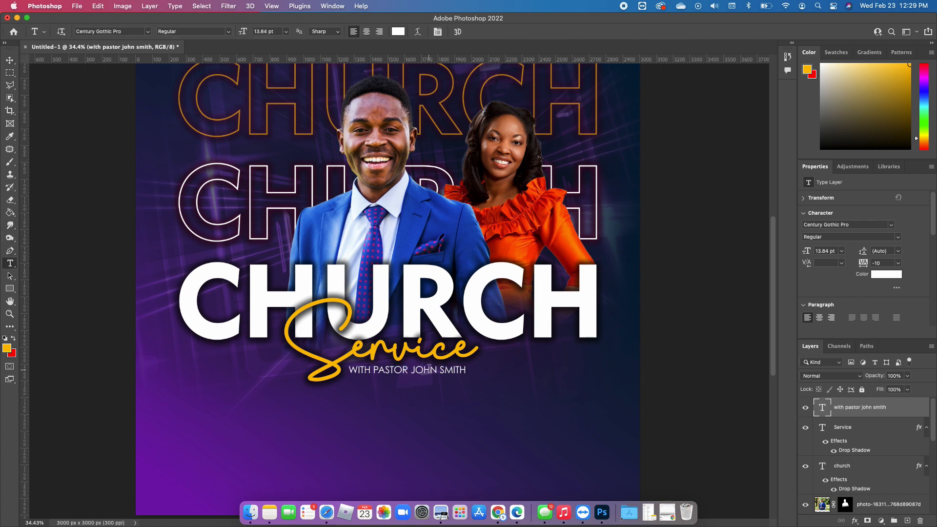
{"action": "left_click_drag", "start_coordinate": [374, 372], "coordinate": [466, 373]}
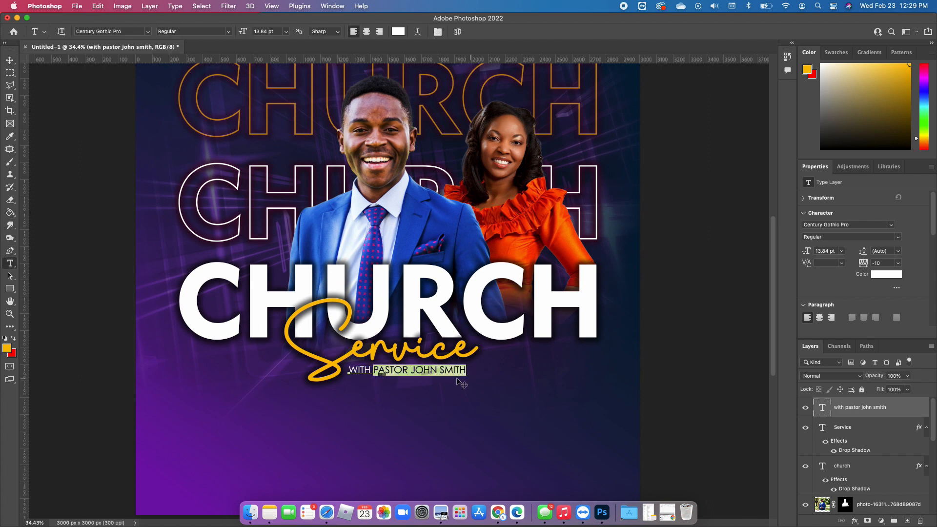
{"action": "left_click", "coordinate": [13, 339]}
{"action": "left_click", "coordinate": [13, 339]}
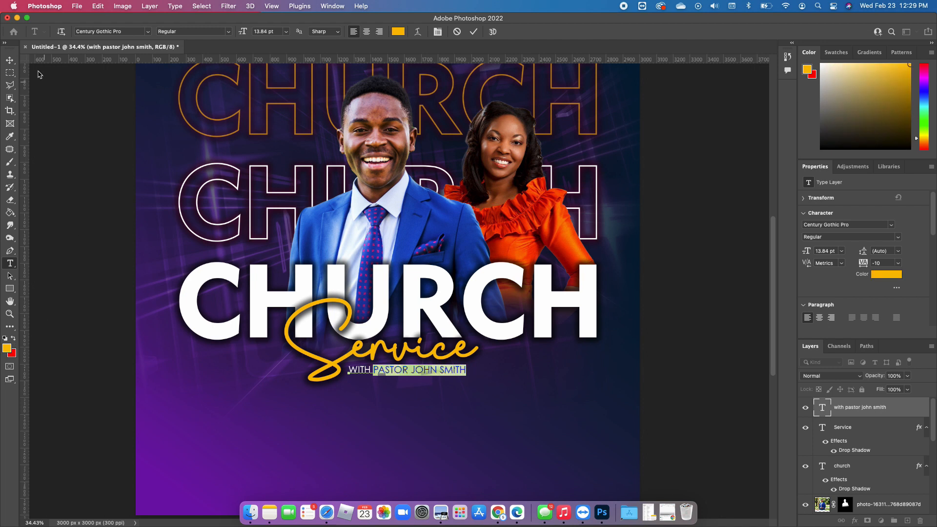
{"action": "left_click", "coordinate": [10, 61]}
{"action": "left_click", "coordinate": [491, 424]}
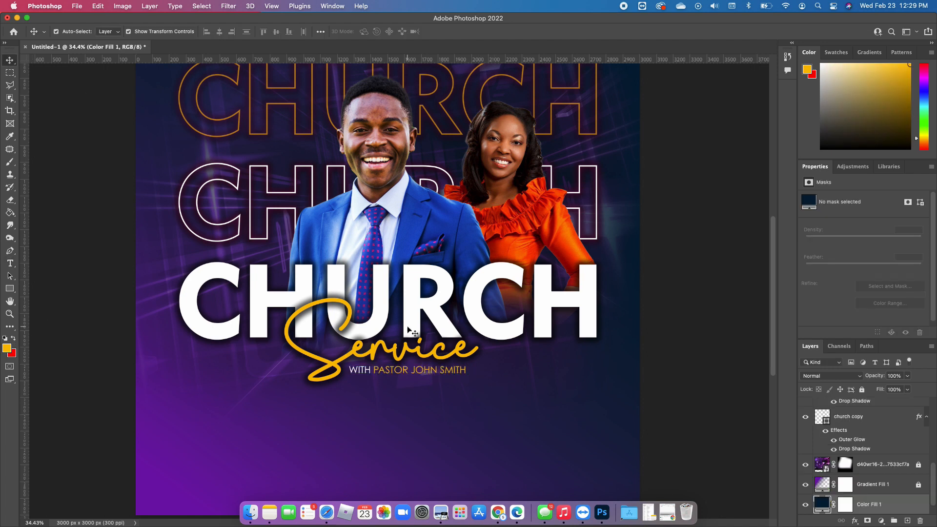
Make PASTOR and the pastor's name bold, keeping the word WITH in the Regular style
{"action": "left_click", "coordinate": [195, 31]}
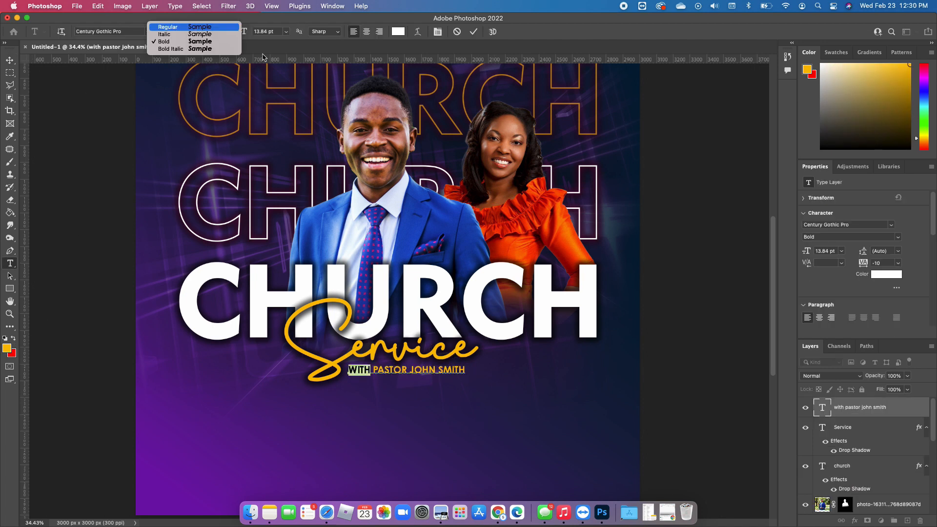
{"action": "key", "text": "Return"}
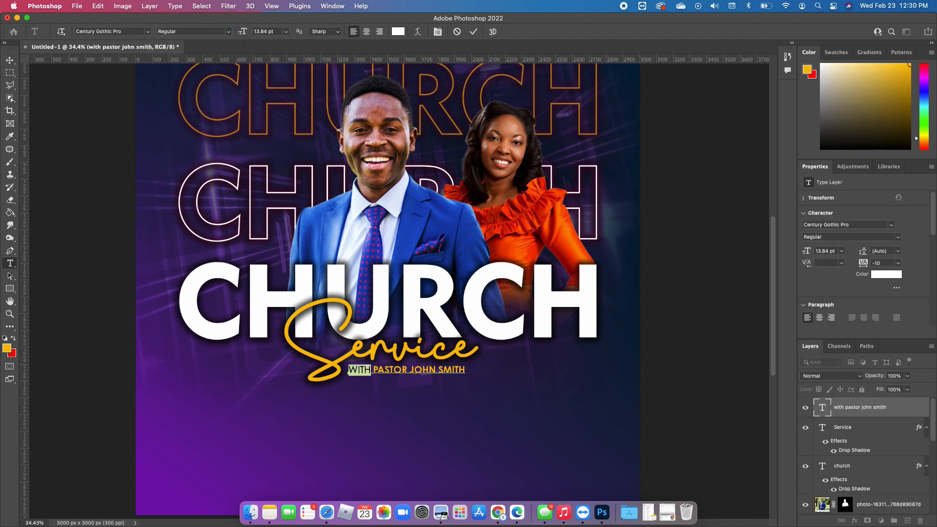
{"action": "left_click", "coordinate": [10, 59]}
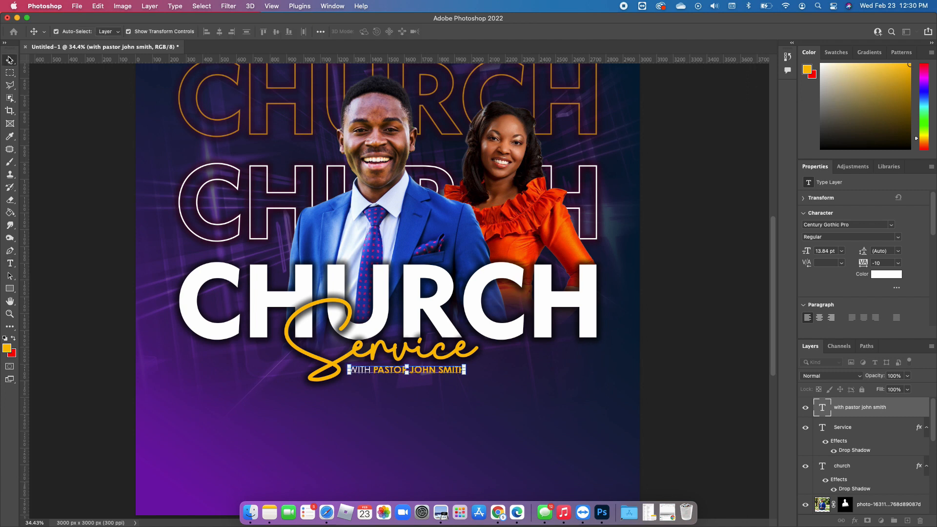
{"action": "left_click", "coordinate": [384, 325]}
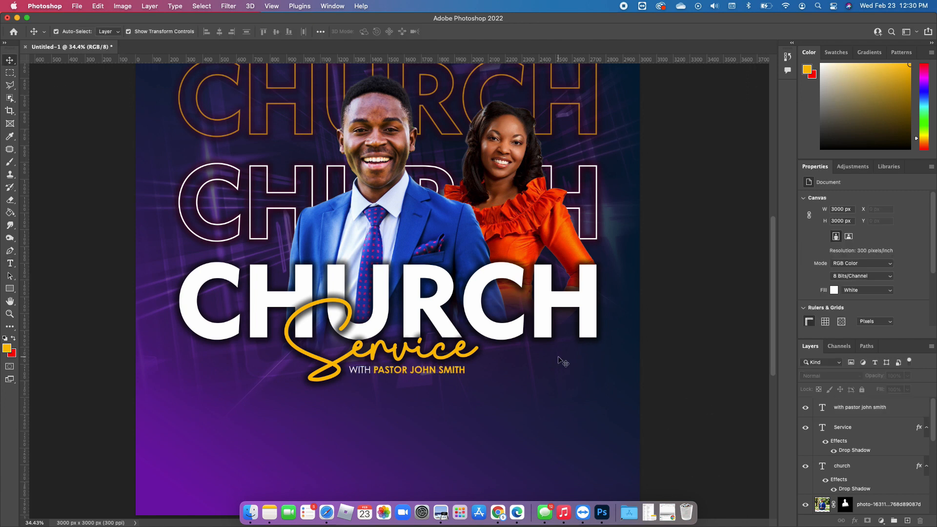
Add the address line along the flyer's lower edge with 500 tracking, and the line HOPE BAPTIST CHURCH OF GOD along its upper edge
{"action": "scroll", "coordinate": [510, 352], "scroll_direction": "down", "scroll_amount": 2}
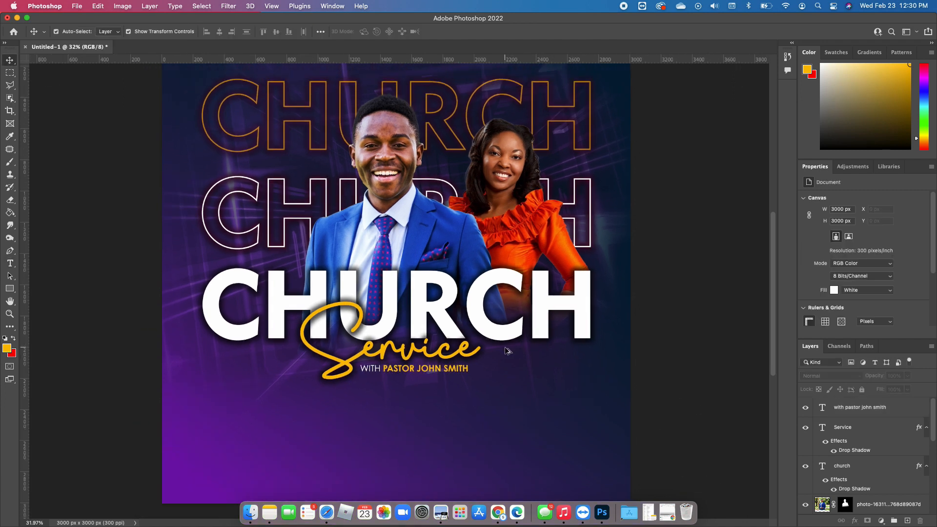
{"action": "scroll", "coordinate": [508, 352], "scroll_direction": "down", "scroll_amount": 2}
{"action": "left_click", "coordinate": [457, 372]}
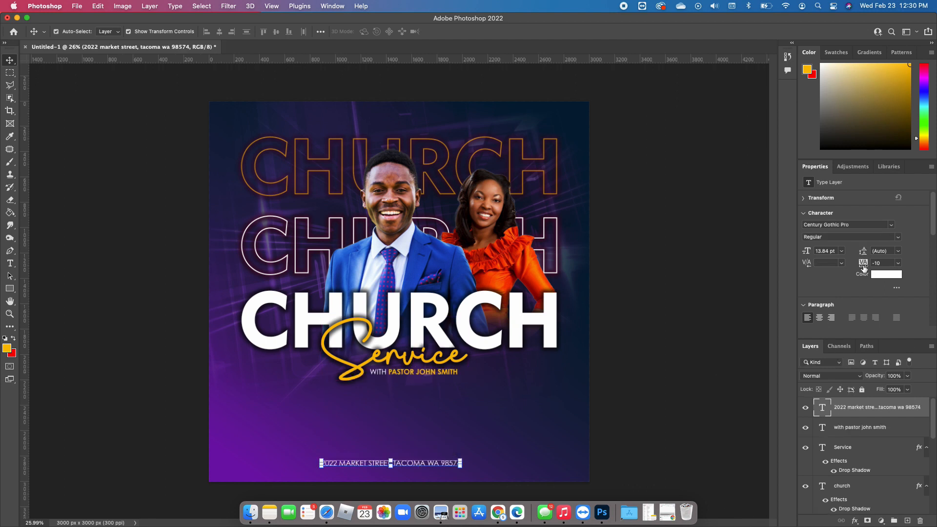
{"action": "left_click_drag", "start_coordinate": [863, 267], "coordinate": [877, 273]}
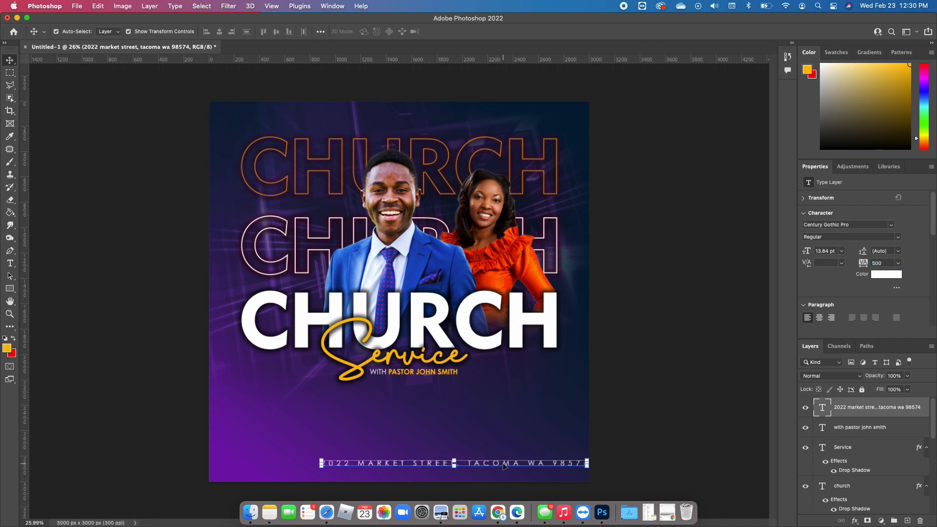
{"action": "left_click_drag", "start_coordinate": [504, 466], "coordinate": [440, 473]}
{"action": "mouse_move", "coordinate": [521, 467]}
{"action": "left_mouse_down"}
{"action": "mouse_move", "coordinate": [566, 455]}
{"action": "mouse_move", "coordinate": [524, 475]}
{"action": "left_mouse_up"}
{"action": "key", "text": "Return"}
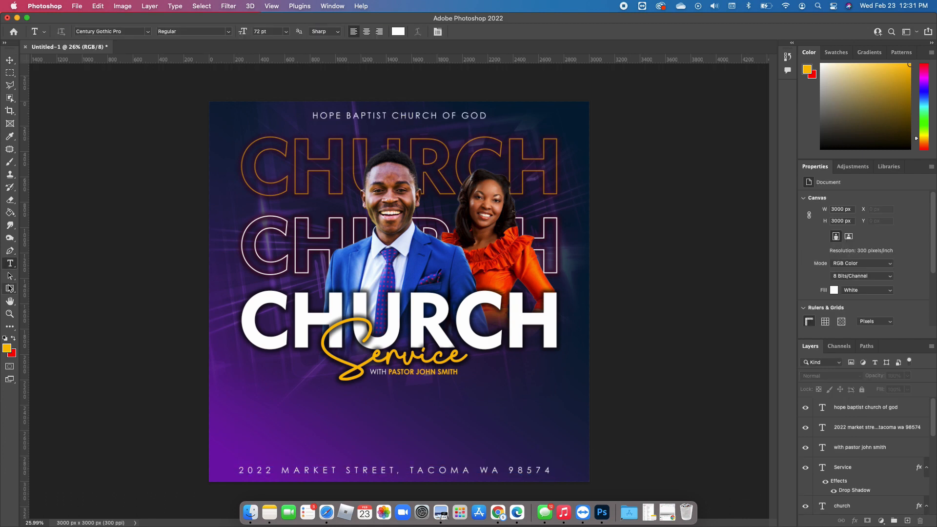
Draw an upright rectangle about 225 × 390 px beneath the title, beside the pastor line, and set its corner radii to 2 px
{"action": "left_click", "coordinate": [10, 289]}
{"action": "left_click", "coordinate": [53, 288]}
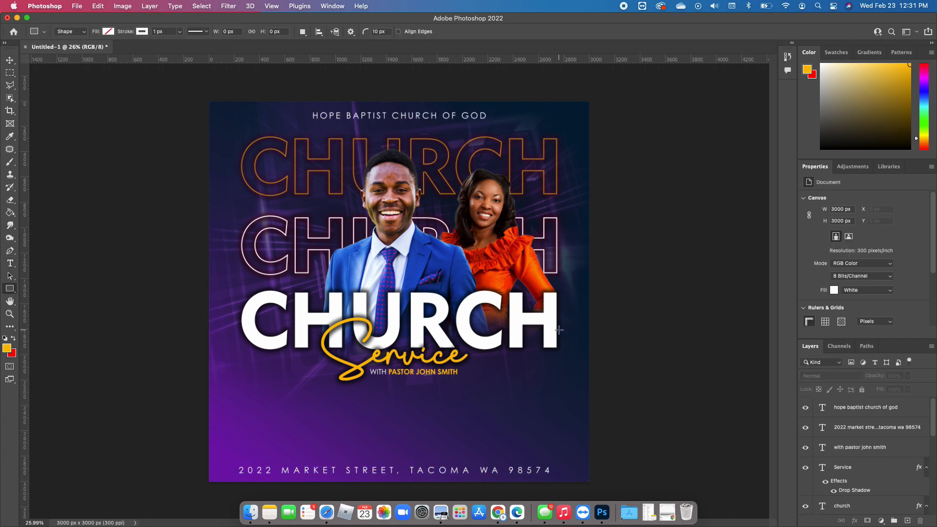
{"action": "scroll", "coordinate": [489, 362], "scroll_direction": "up", "scroll_amount": 3}
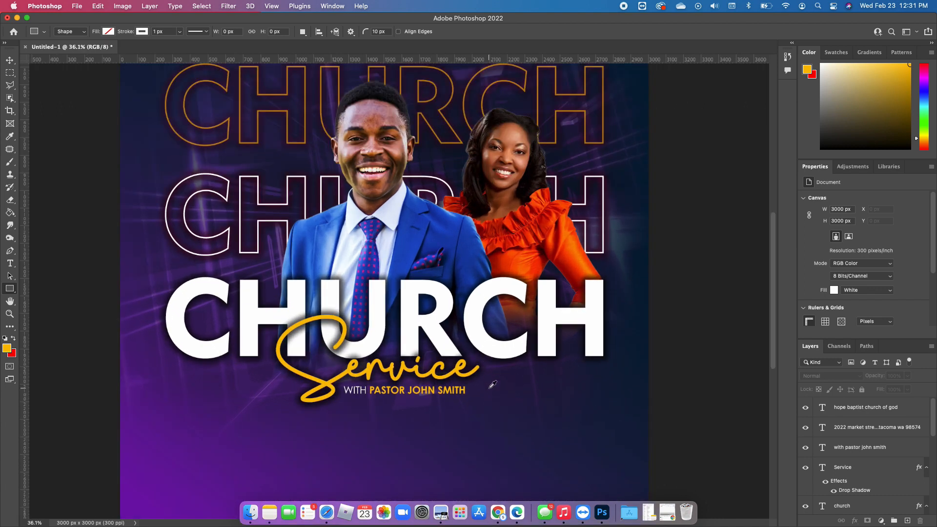
{"action": "left_click_drag", "start_coordinate": [487, 361], "coordinate": [526, 431]}
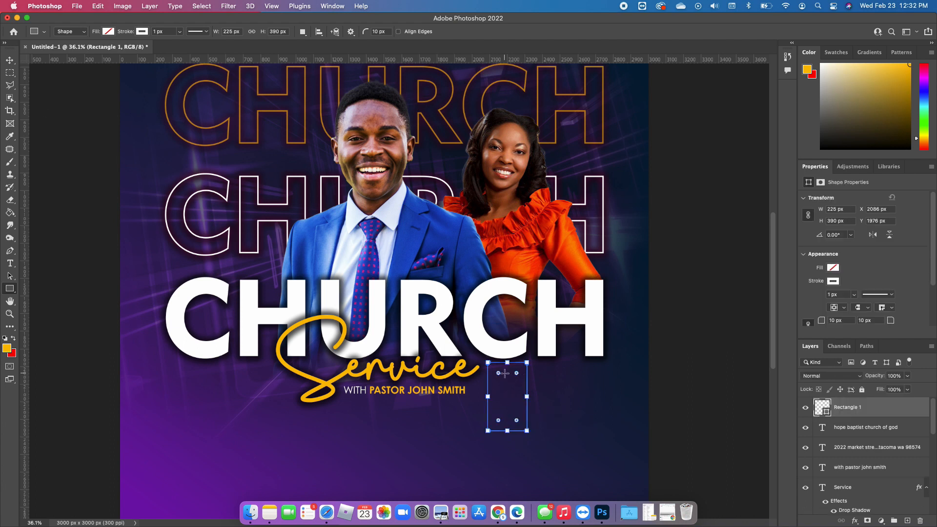
{"action": "left_click_drag", "start_coordinate": [517, 374], "coordinate": [533, 364]}
{"action": "scroll", "coordinate": [868, 256], "scroll_direction": "down", "scroll_amount": 2}
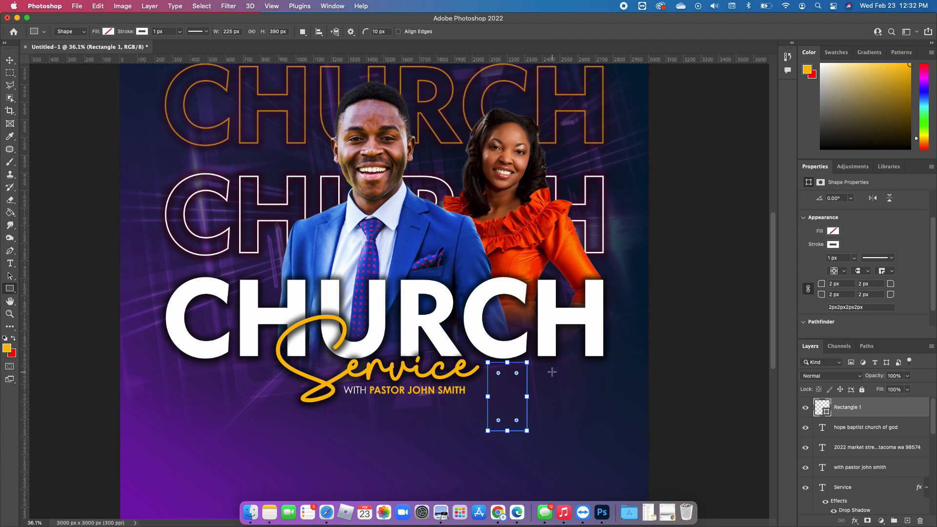
Fill the rectangle with the orange fe7a00 sampled from the woman's dress
{"action": "left_click", "coordinate": [834, 231]}
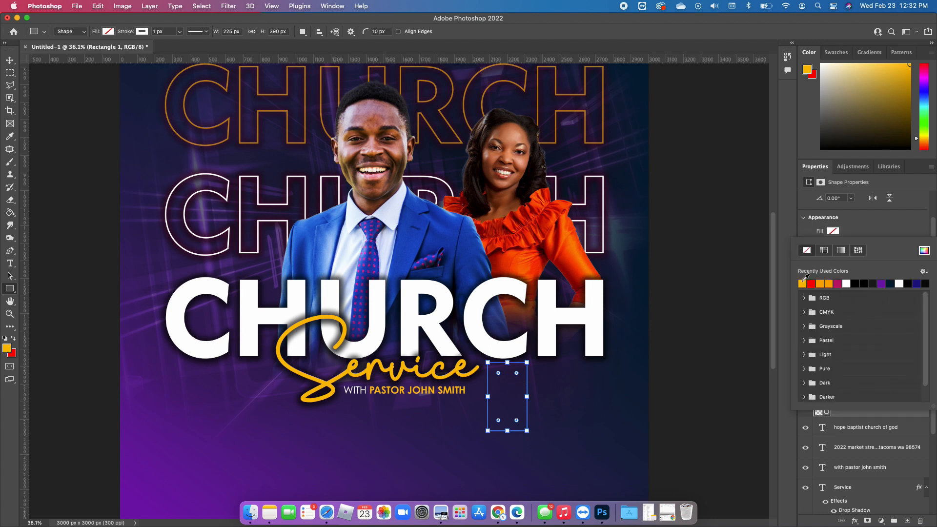
{"action": "left_click", "coordinate": [925, 250]}
{"action": "left_click", "coordinate": [557, 239]}
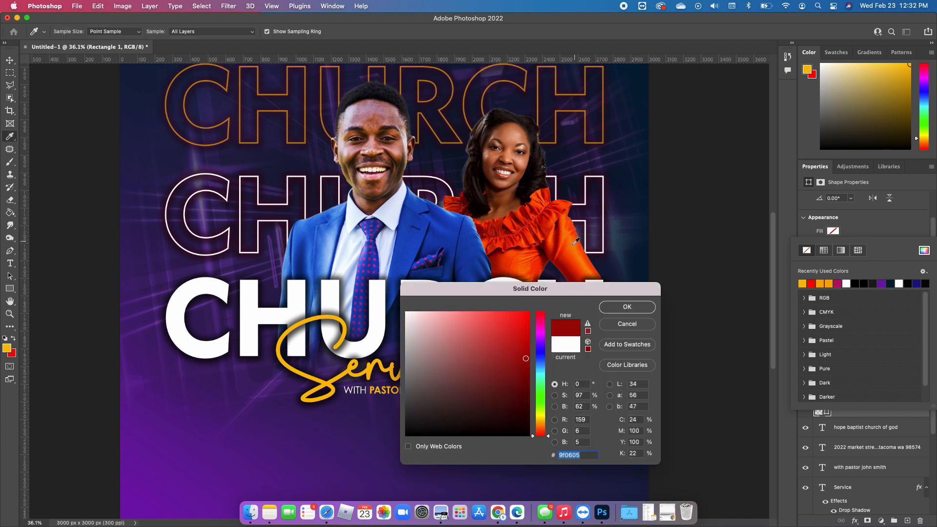
{"action": "left_click", "coordinate": [565, 234]}
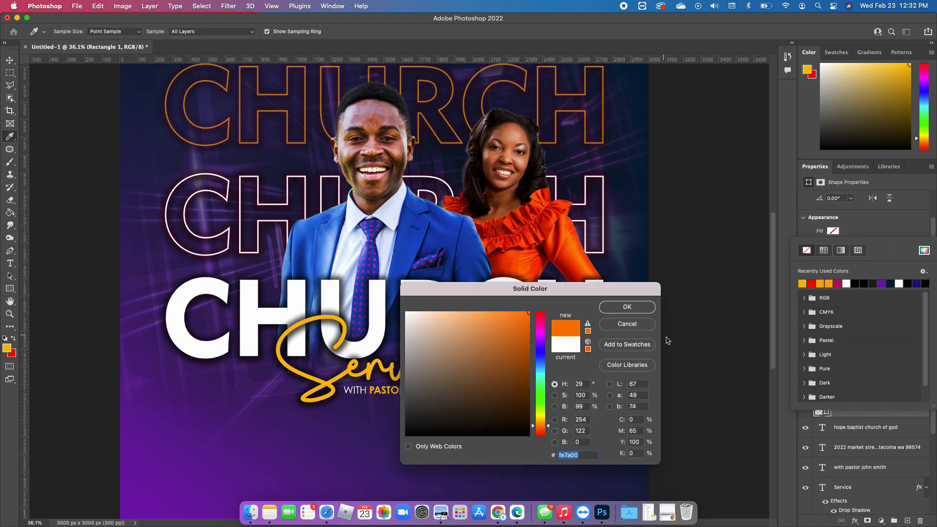
{"action": "left_click", "coordinate": [628, 307]}
{"action": "left_click", "coordinate": [833, 231]}
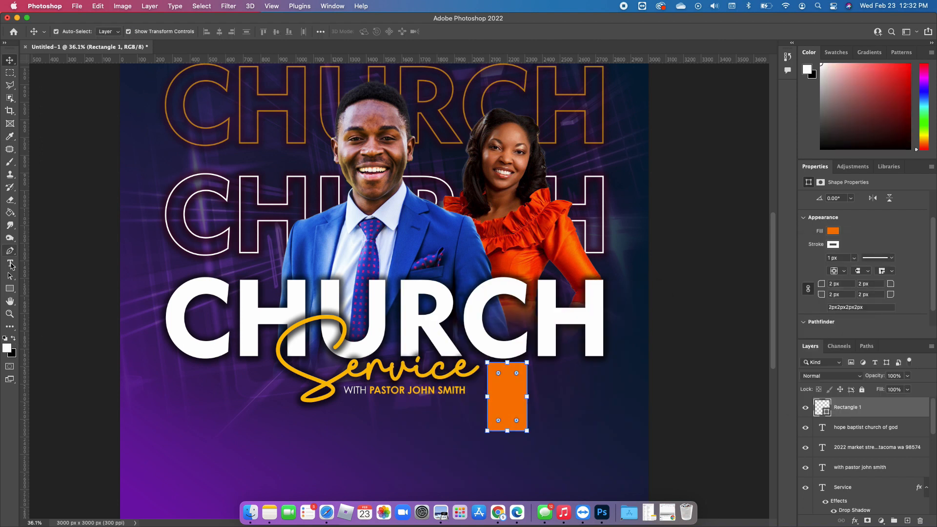
Add the white 72 pt text NOV in Bebas Neue Regular beneath the CHURCH title
{"action": "left_click", "coordinate": [10, 264]}
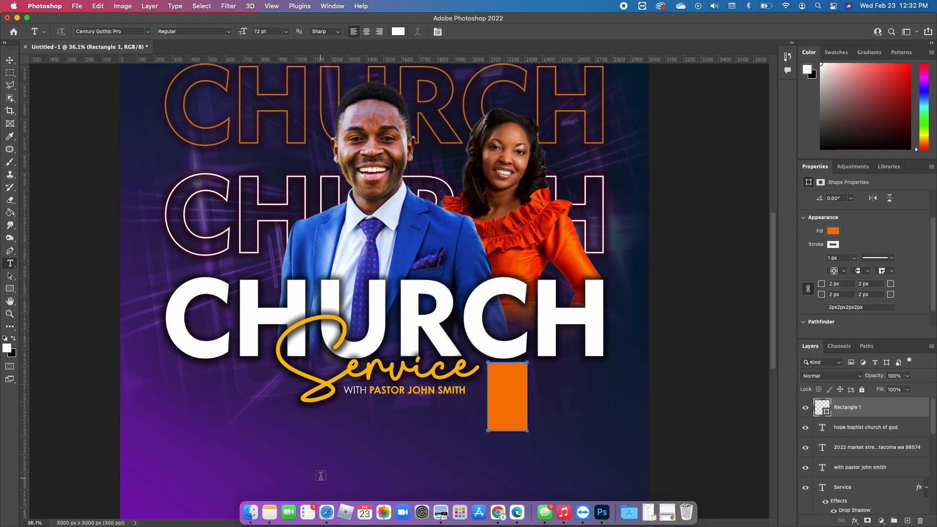
{"action": "left_click", "coordinate": [219, 414]}
{"action": "left_click", "coordinate": [147, 31]}
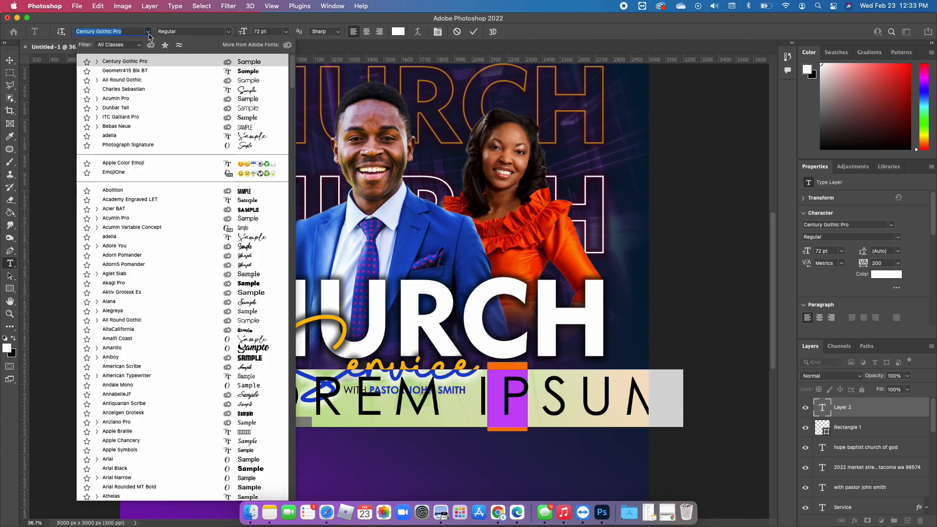
{"action": "left_click", "coordinate": [122, 127]}
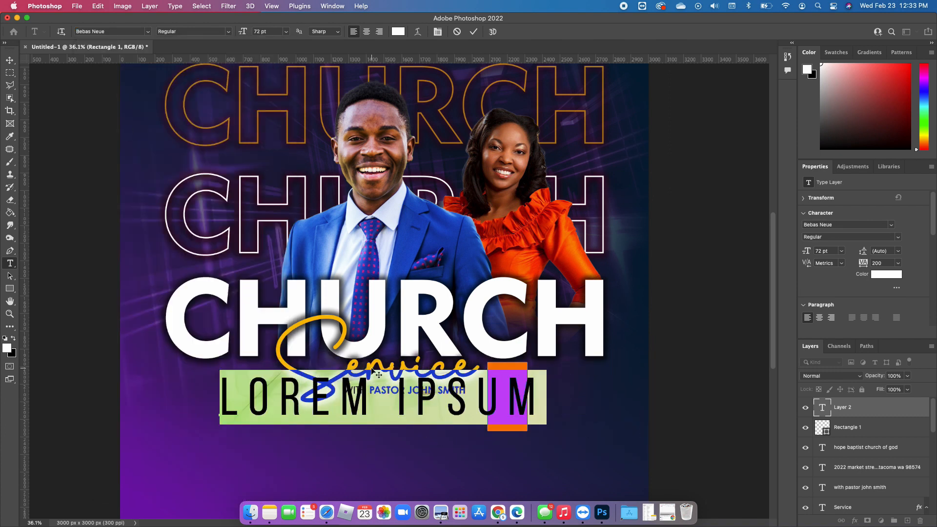
{"action": "type", "text": "NOV"}
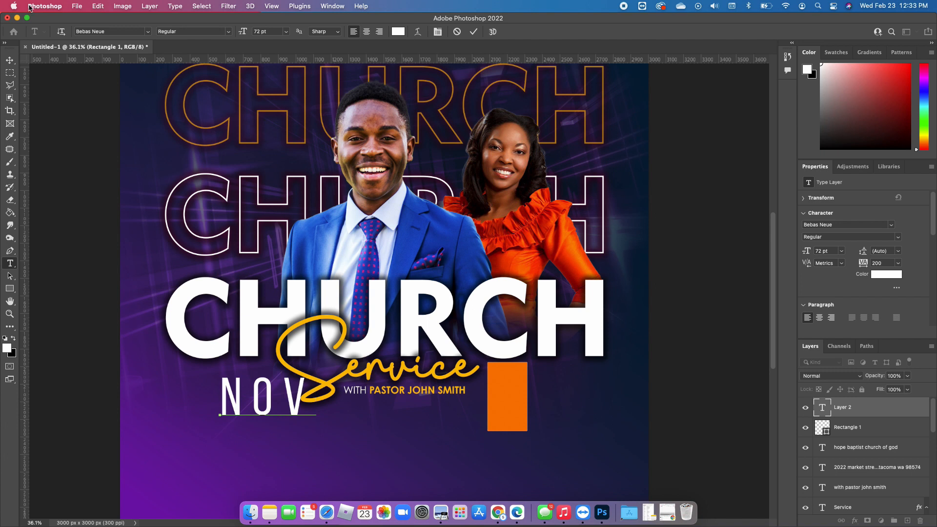
Tighten the NOV text's tracking to -40 and scale it to 47.07 pt across the upper half of the orange rectangle
{"action": "mouse_move", "coordinate": [863, 266]}
{"action": "left_mouse_down"}
{"action": "mouse_move", "coordinate": [854, 270]}
{"action": "mouse_move", "coordinate": [870, 266]}
{"action": "left_mouse_up"}
{"action": "left_click", "coordinate": [10, 60]}
{"action": "left_click_drag", "start_coordinate": [279, 397], "coordinate": [507, 383]}
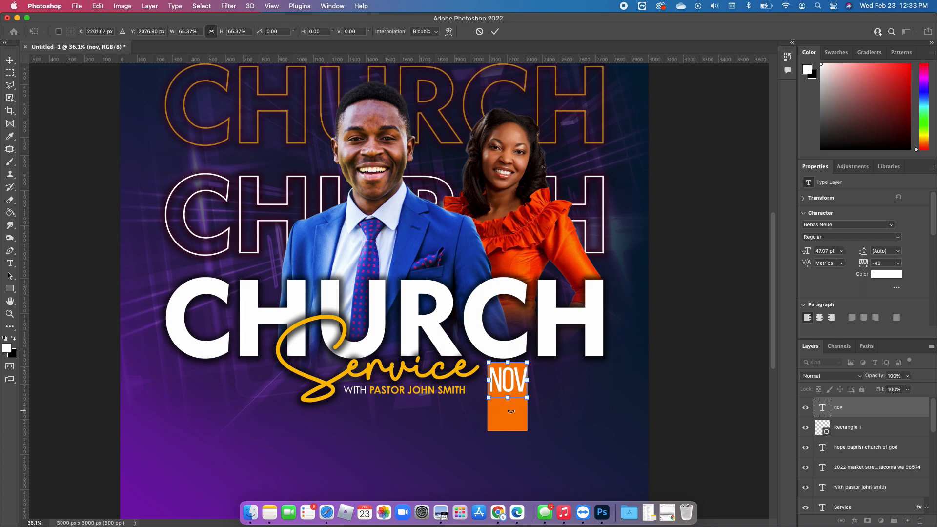
{"action": "key", "text": "Return"}
Add 02 as a second line of the NOV text and tighten its line spacing to fit inside the orange rectangle
{"action": "key", "text": "t"}
{"action": "left_click", "coordinate": [526, 383]}
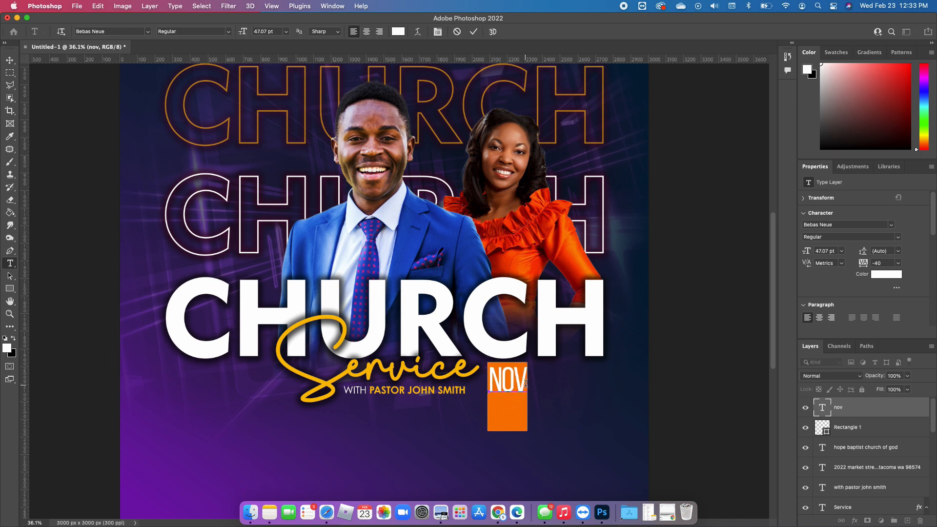
{"action": "type", "text": "02"}
{"action": "key", "text": "super+a"}
{"action": "left_click_drag", "start_coordinate": [862, 251], "coordinate": [858, 258]}
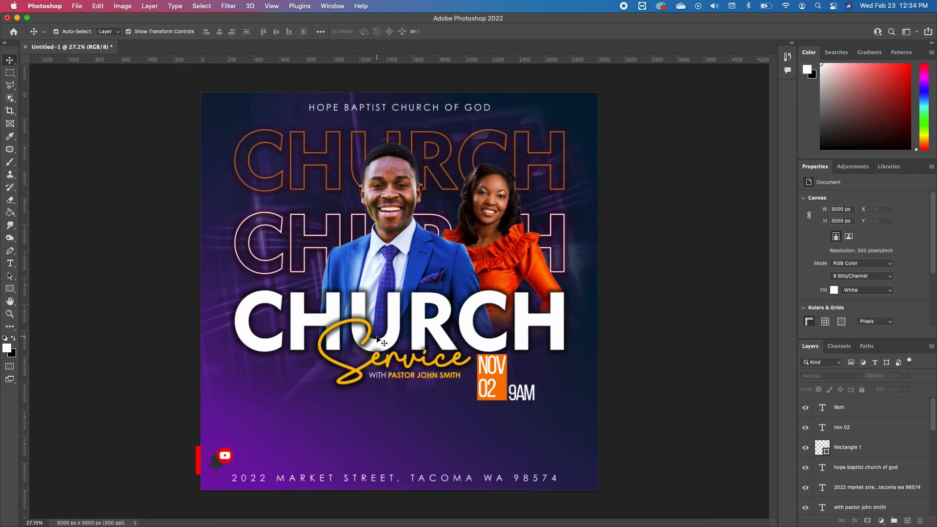
Add a new gradient fill layer directly above the Gradient Fill 1 layer
{"action": "scroll", "coordinate": [377, 337], "scroll_direction": "up", "scroll_amount": 1}
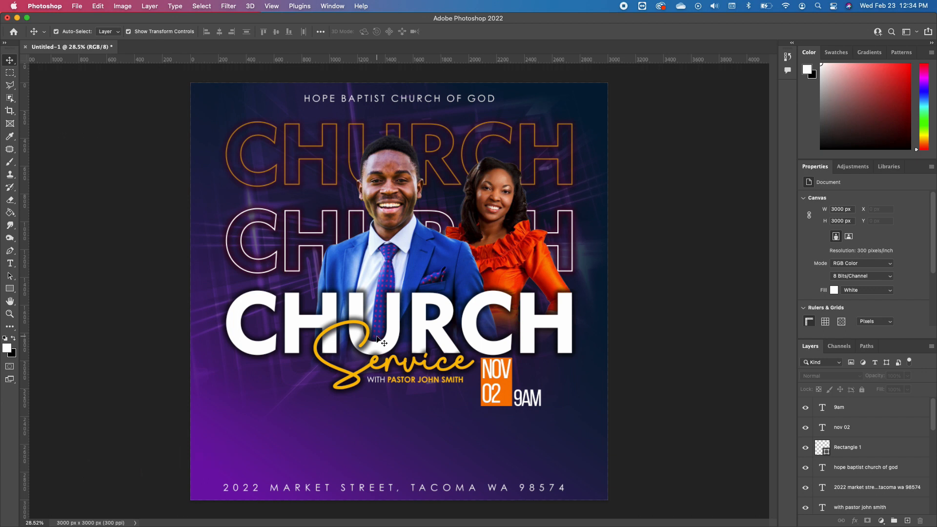
{"action": "left_click", "coordinate": [586, 434]}
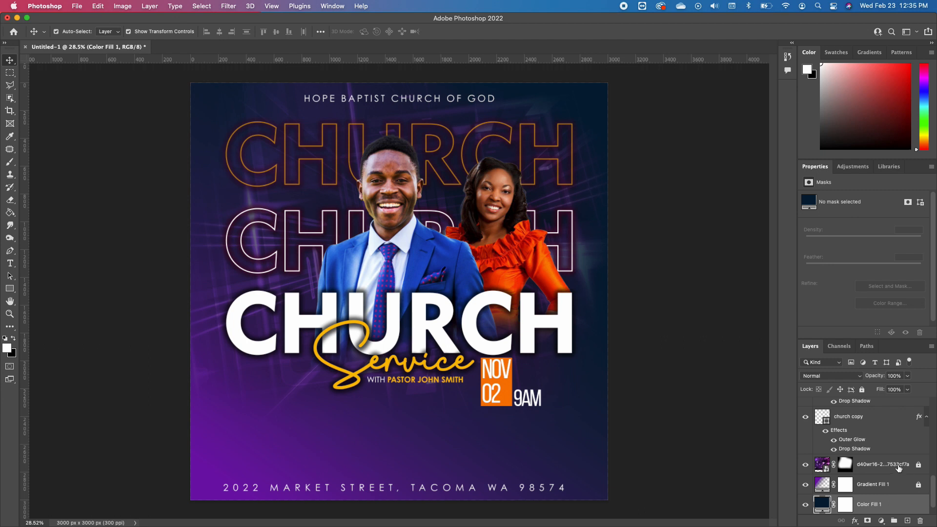
{"action": "scroll", "coordinate": [870, 450], "scroll_direction": "up", "scroll_amount": 5}
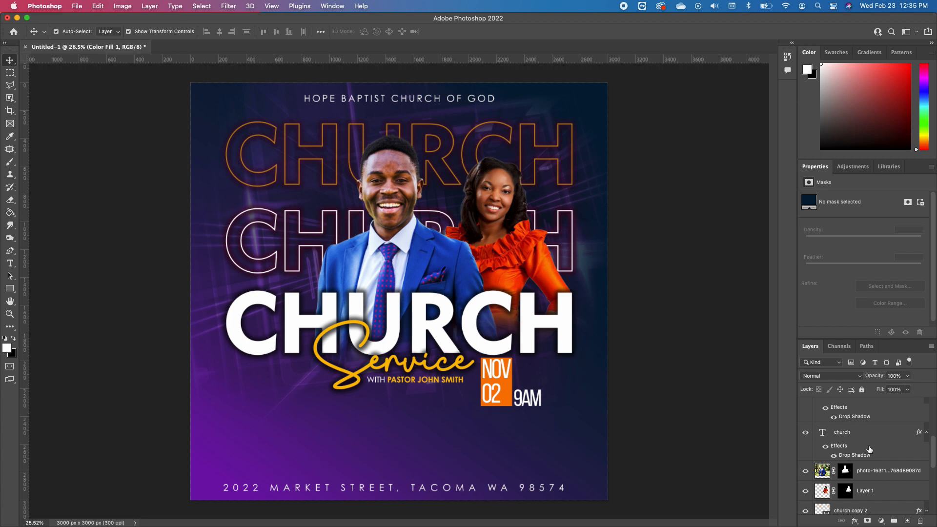
{"action": "scroll", "coordinate": [869, 449], "scroll_direction": "down", "scroll_amount": 5}
{"action": "left_click", "coordinate": [906, 465]}
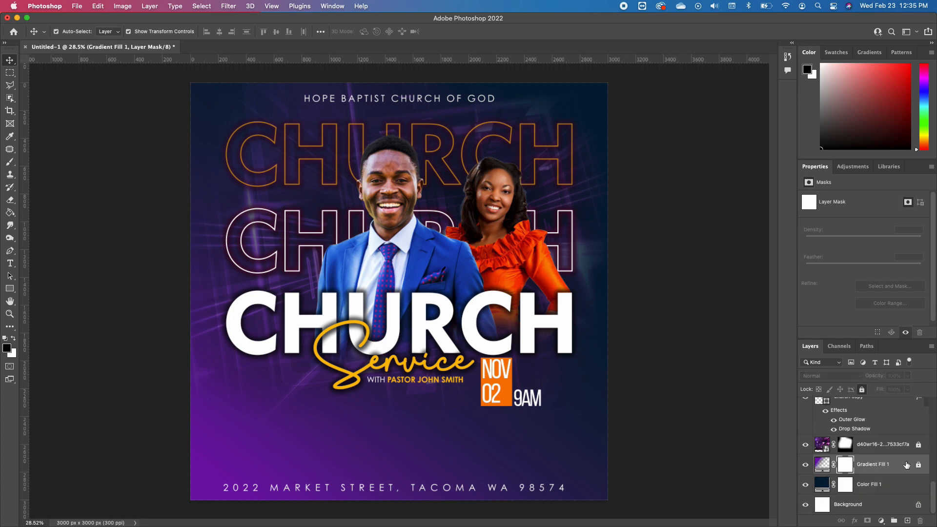
{"action": "left_click", "coordinate": [882, 521]}
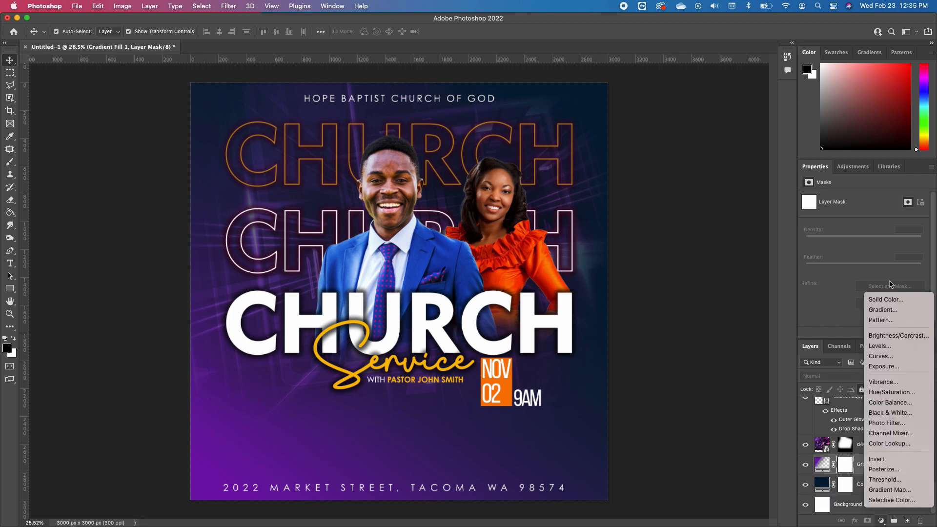
{"action": "left_click", "coordinate": [884, 310]}
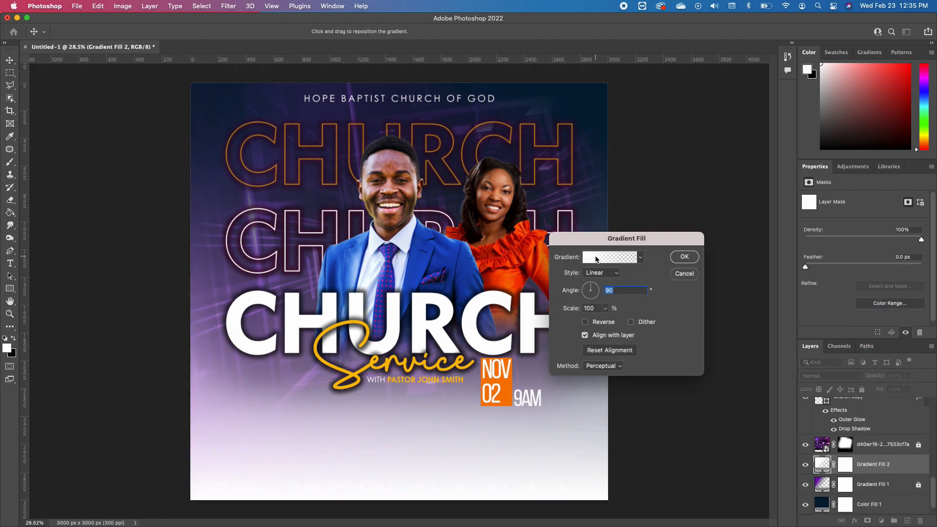
Make the new gradient fill Reflected and reversed, at an angle of 44.59°
{"action": "left_click", "coordinate": [610, 275]}
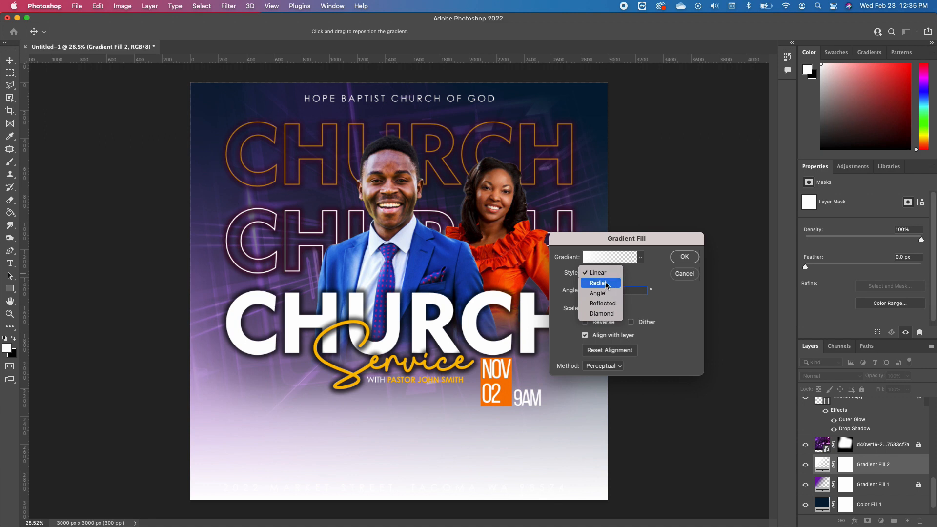
{"action": "left_click", "coordinate": [609, 305]}
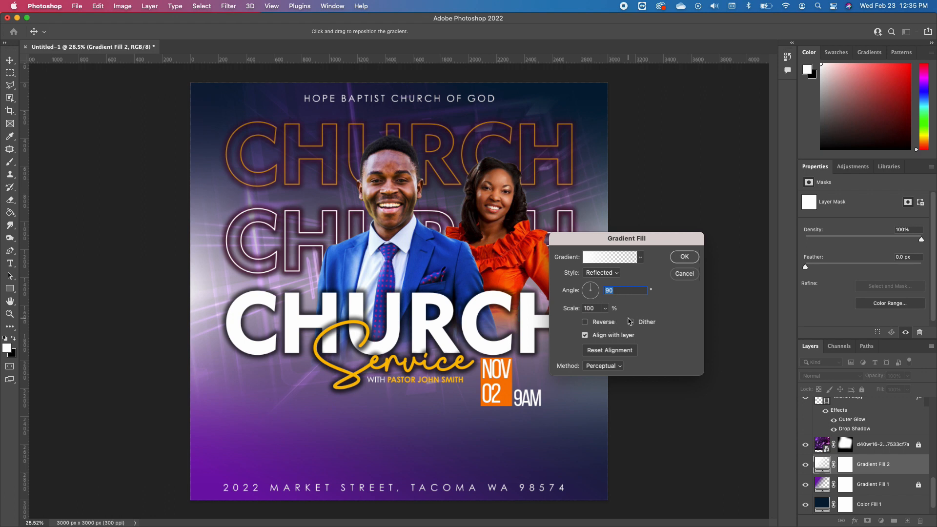
{"action": "left_click", "coordinate": [584, 322]}
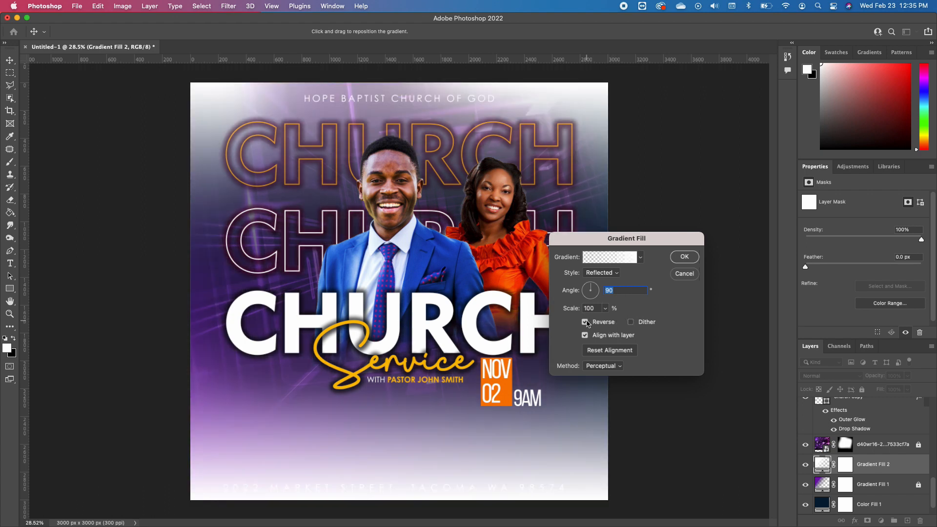
{"action": "left_click", "coordinate": [595, 292]}
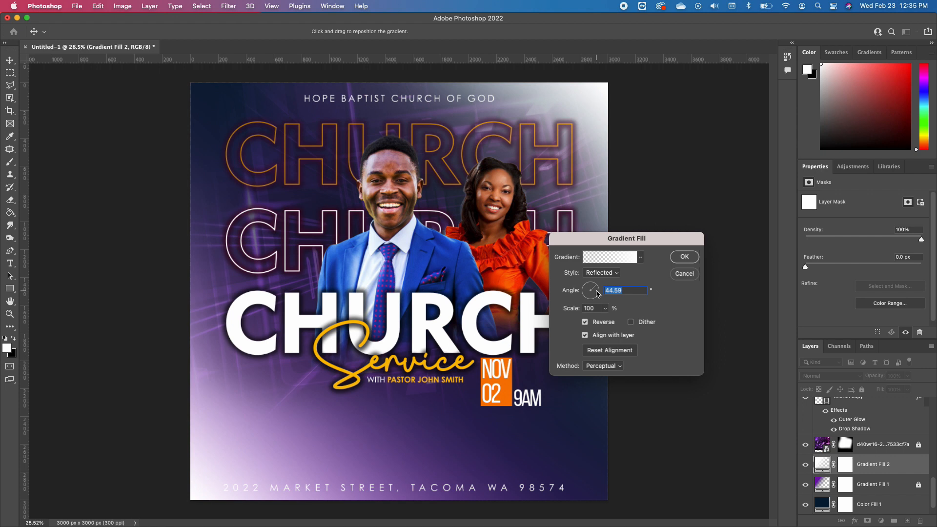
Set the first colour stop of the new gradient to the dark blue 072a84
{"action": "left_click", "coordinate": [619, 259]}
{"action": "left_click", "coordinate": [526, 315]}
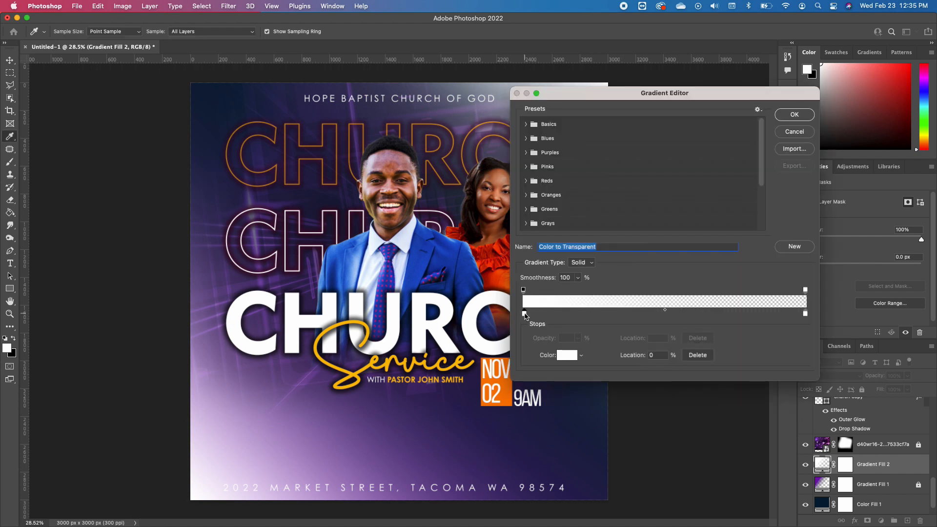
{"action": "left_click", "coordinate": [562, 355]}
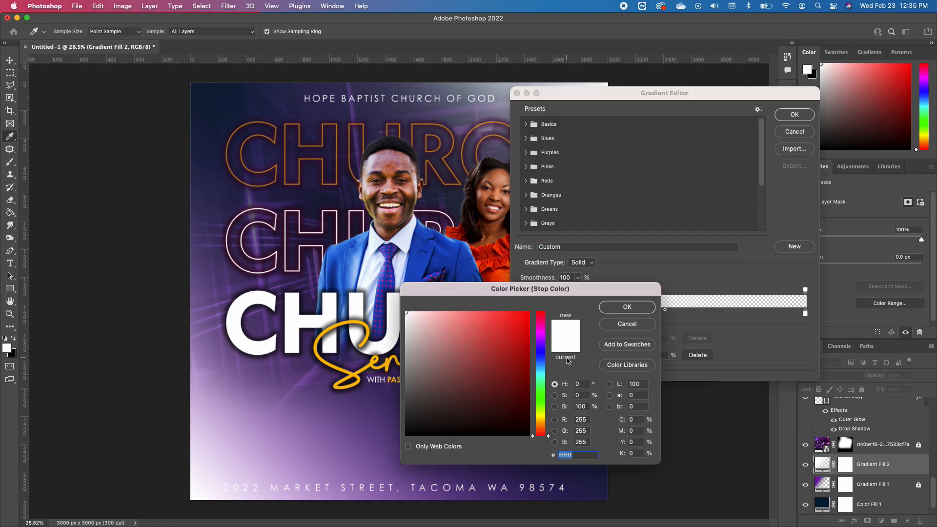
{"action": "left_click", "coordinate": [541, 359]}
{"action": "left_click", "coordinate": [522, 384]}
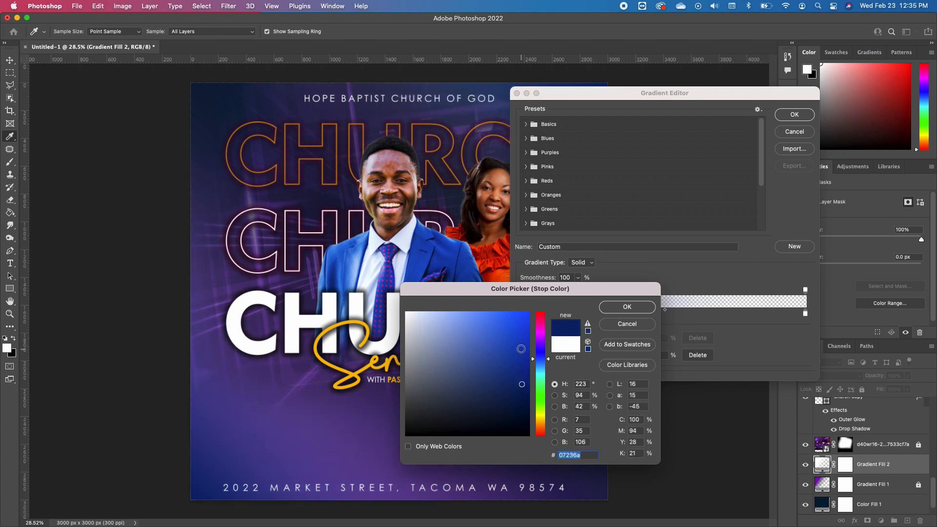
{"action": "left_click", "coordinate": [523, 372]}
{"action": "left_click", "coordinate": [628, 306]}
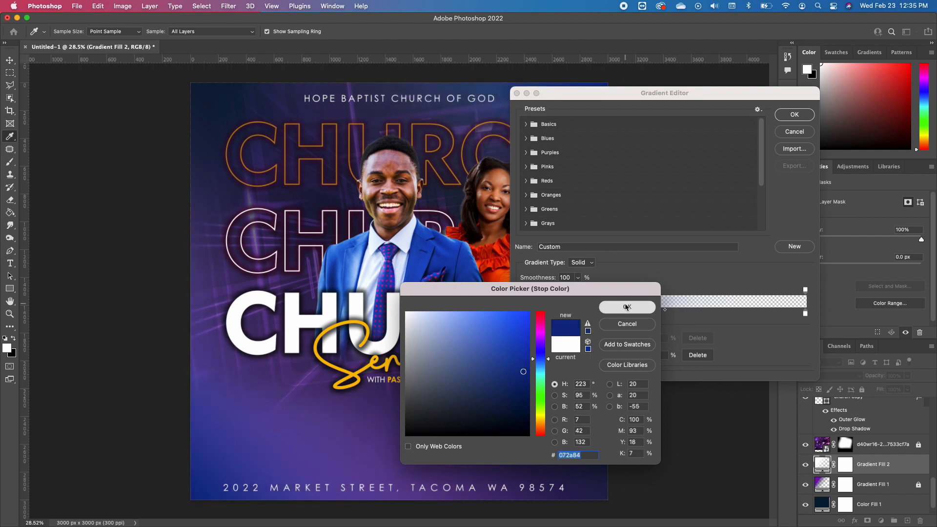
Set the gradient's end colour stop at location 100% to a dark navy blue and apply the gradient fill
{"action": "left_click", "coordinate": [806, 314]}
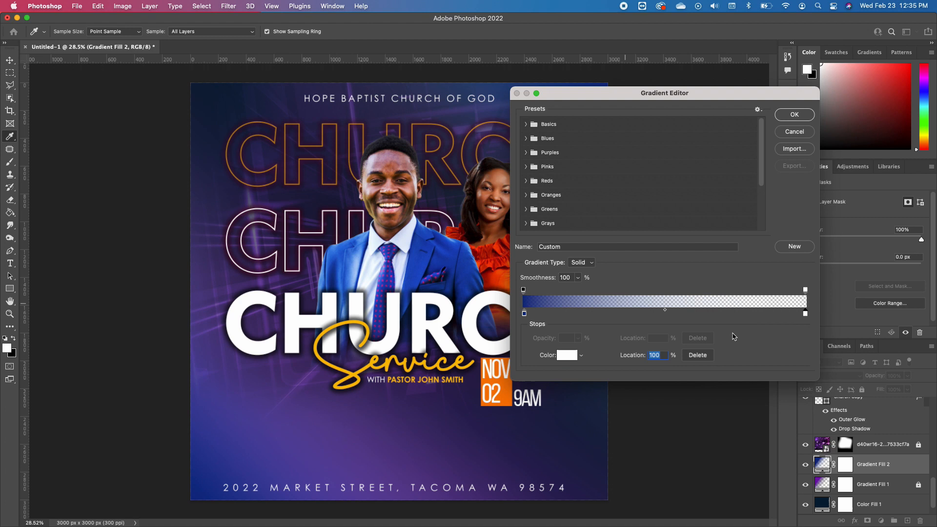
{"action": "left_click", "coordinate": [567, 355]}
{"action": "left_click", "coordinate": [542, 360]}
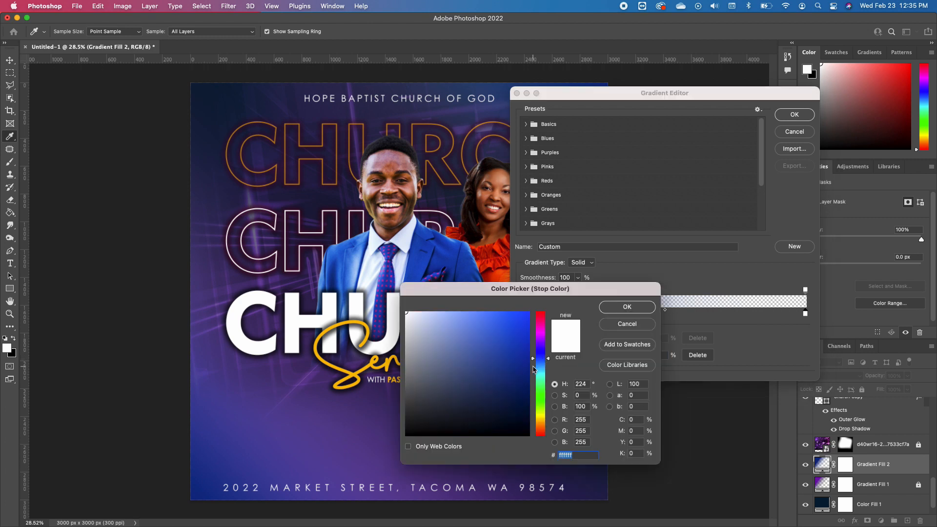
{"action": "left_click_drag", "start_coordinate": [527, 370], "coordinate": [527, 379]}
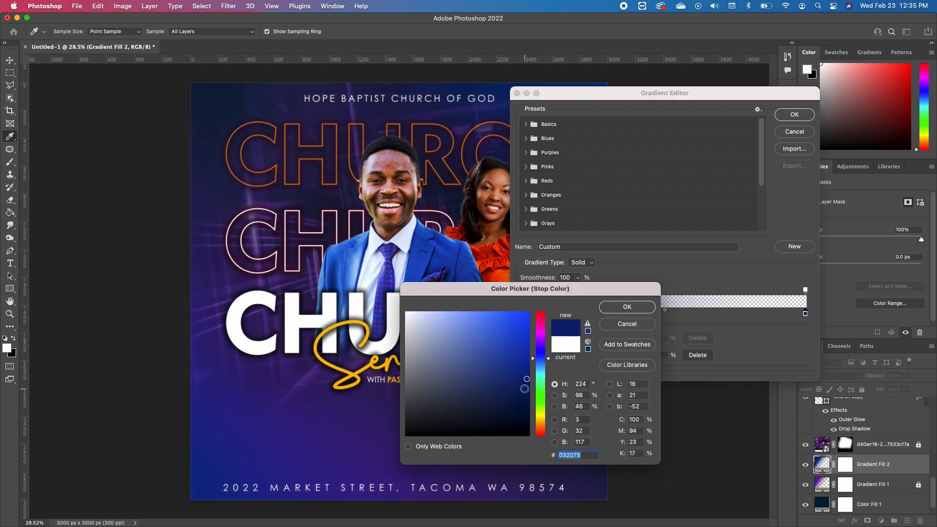
{"action": "left_click", "coordinate": [526, 390]}
{"action": "left_click", "coordinate": [618, 310]}
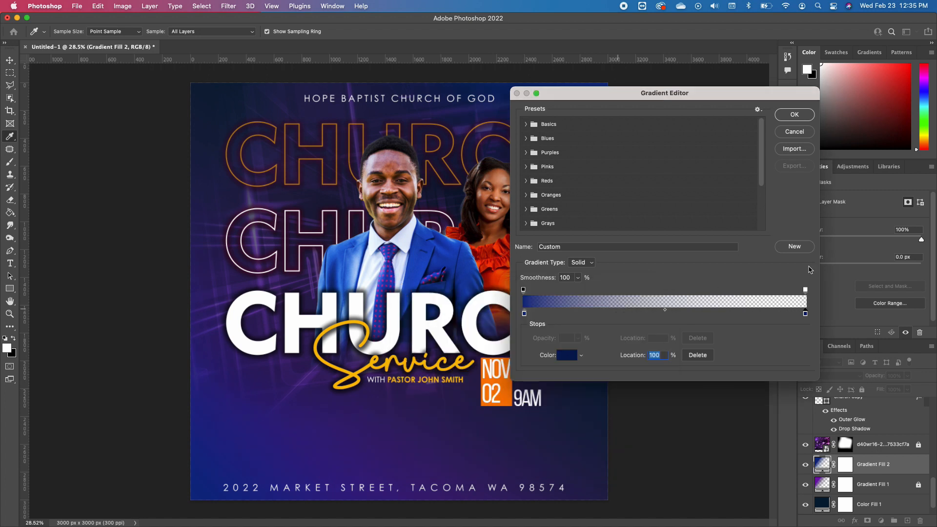
{"action": "left_click", "coordinate": [789, 116]}
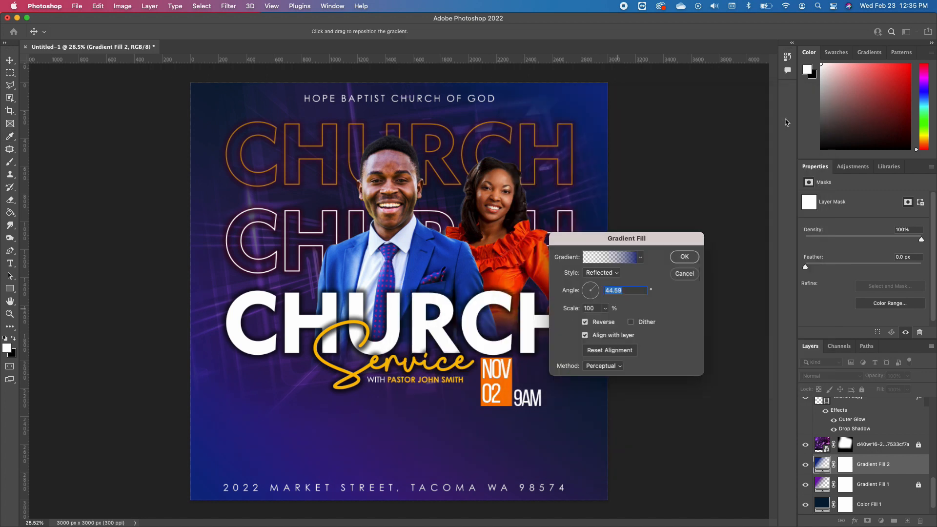
{"action": "left_click", "coordinate": [684, 257]}
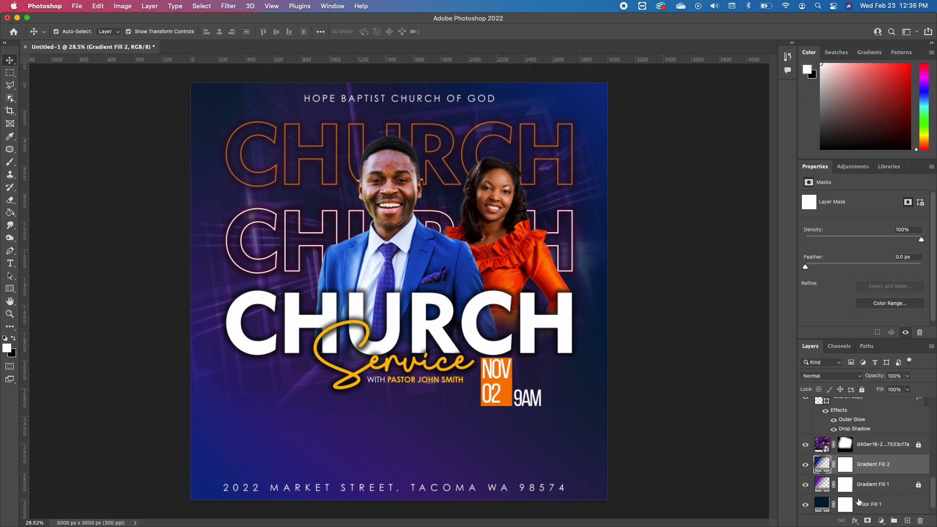
Change the angle of the Gradient Fill 2 layer to -5.63°
{"action": "double_click", "coordinate": [822, 465]}
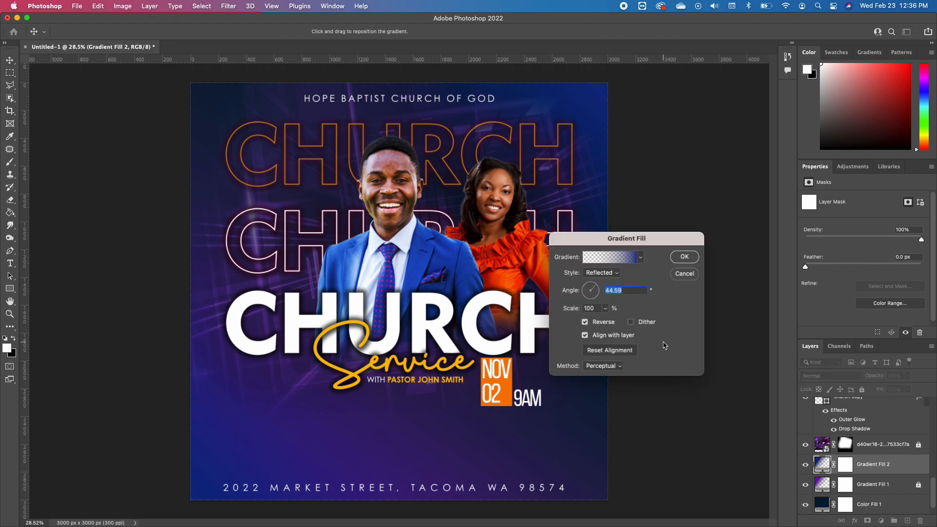
{"action": "left_click", "coordinate": [597, 291]}
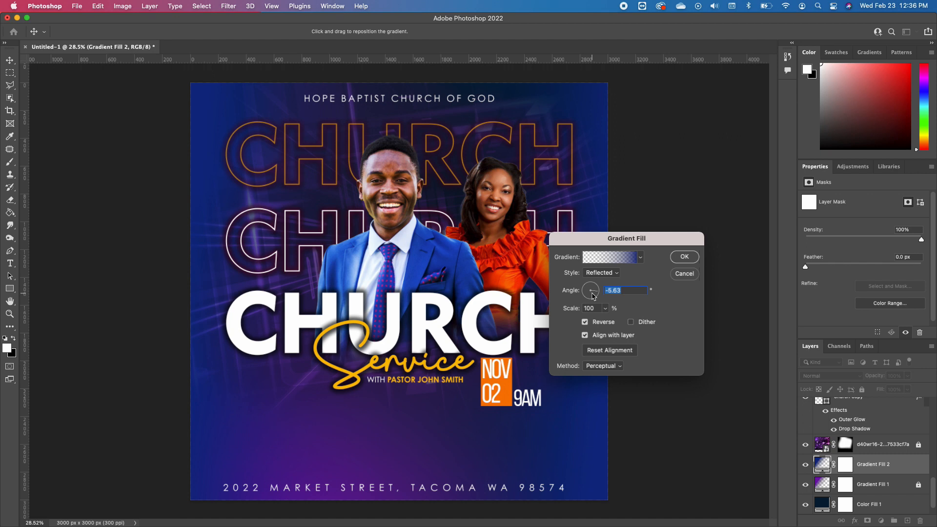
{"action": "left_click", "coordinate": [684, 259]}
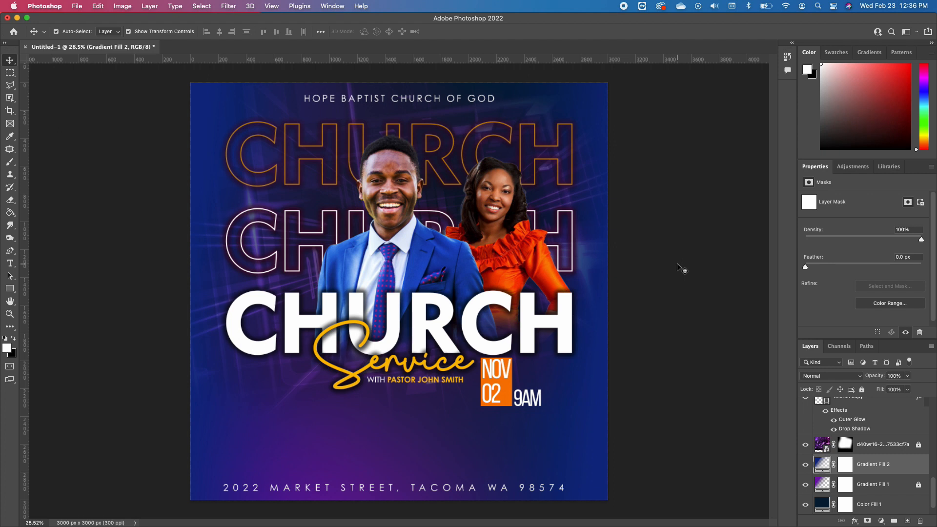
Stamp all visible layers into a new merged layer above the 9am text layer
{"action": "scroll", "coordinate": [883, 430], "scroll_direction": "up", "scroll_amount": 10}
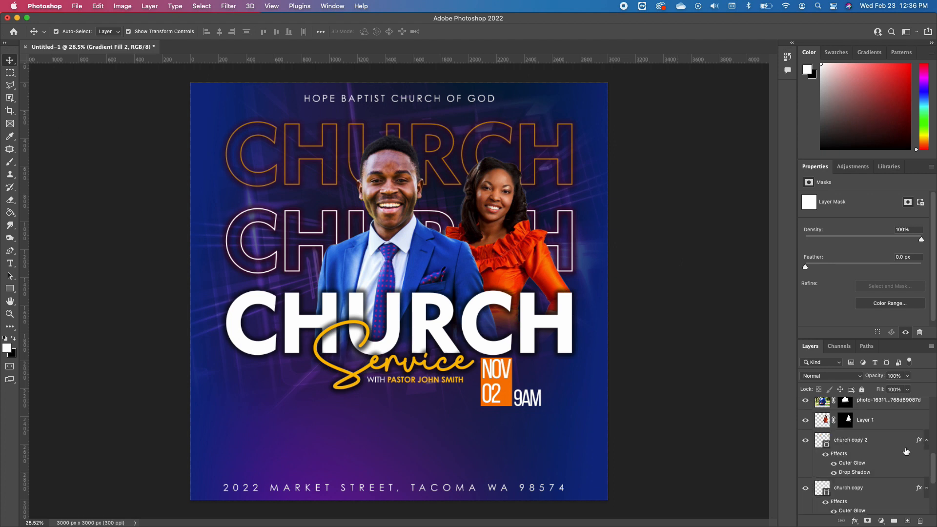
{"action": "left_click", "coordinate": [854, 406]}
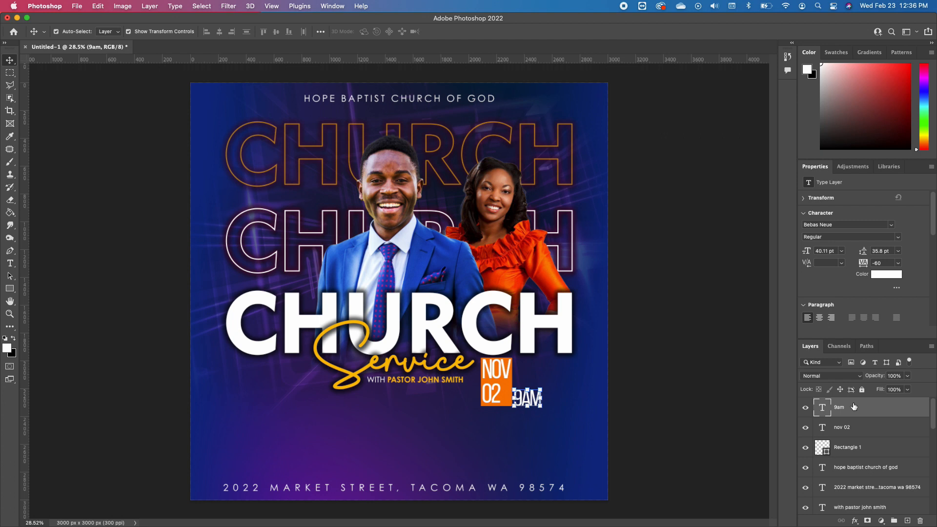
{"action": "key", "text": "super+alt+shift+e"}
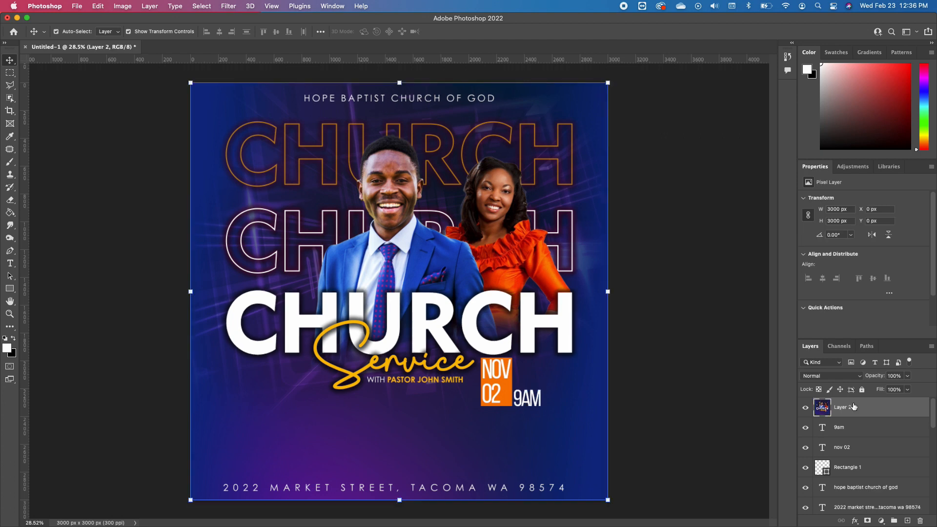
Open the Camera Raw Filter on the merged layer and set Contrast to +32 and Temperature to -12
{"action": "left_click", "coordinate": [227, 9]}
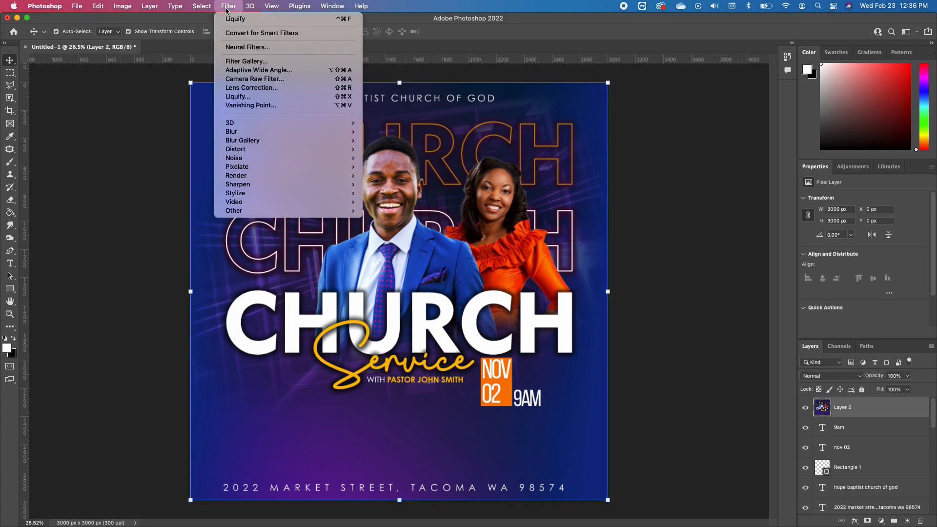
{"action": "left_click", "coordinate": [271, 80]}
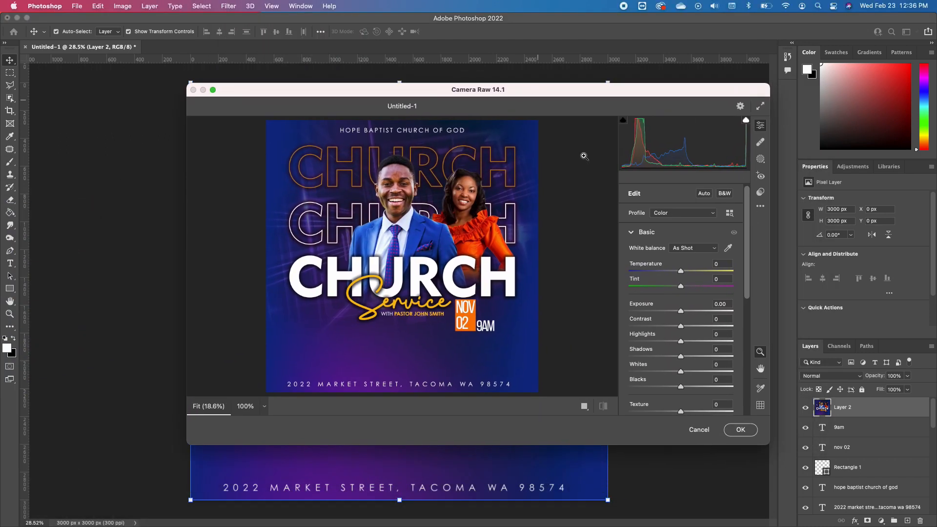
{"action": "left_click_drag", "start_coordinate": [681, 326], "coordinate": [699, 330]}
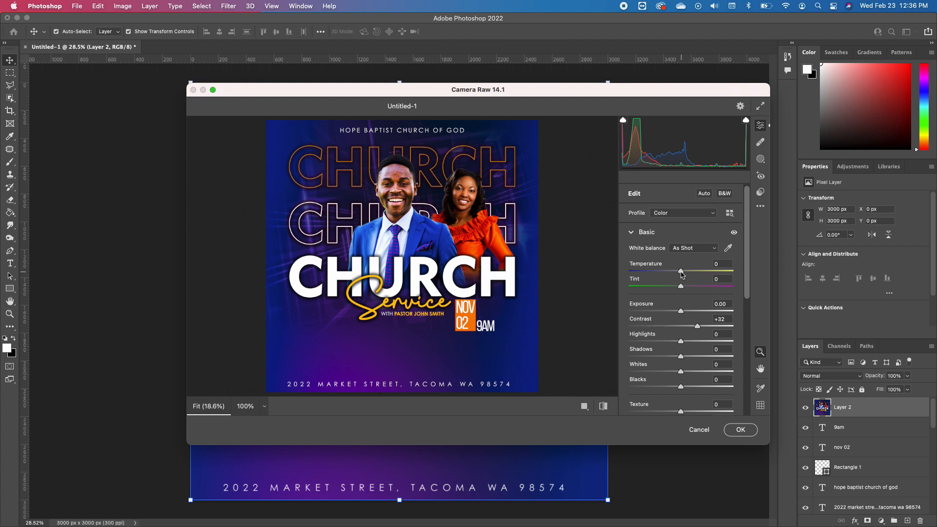
{"action": "mouse_move", "coordinate": [681, 274]}
{"action": "left_mouse_down"}
{"action": "mouse_move", "coordinate": [667, 276]}
{"action": "mouse_move", "coordinate": [676, 278]}
{"action": "left_mouse_up"}
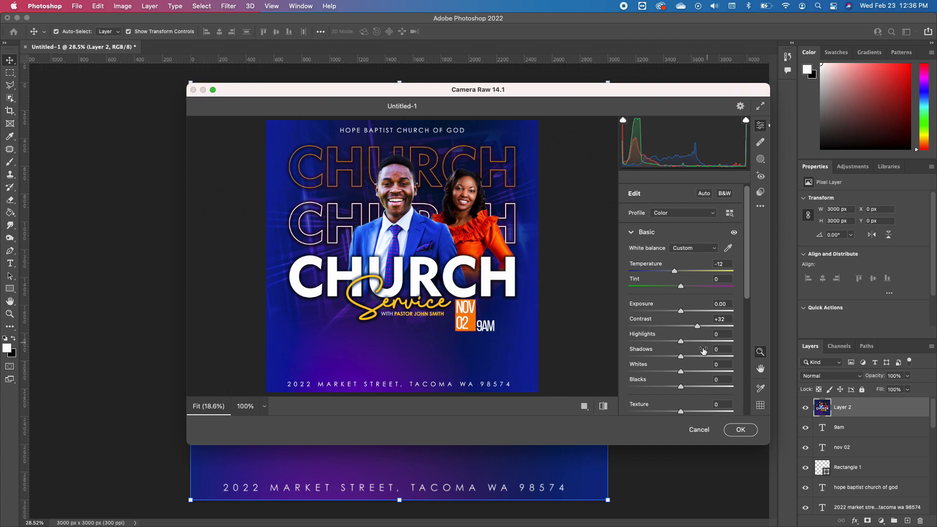
Raise the Camera Raw Vibrance to +51 and Saturation to +5
{"action": "scroll", "coordinate": [702, 361], "scroll_direction": "down", "scroll_amount": 2}
{"action": "scroll", "coordinate": [706, 389], "scroll_direction": "down", "scroll_amount": 4}
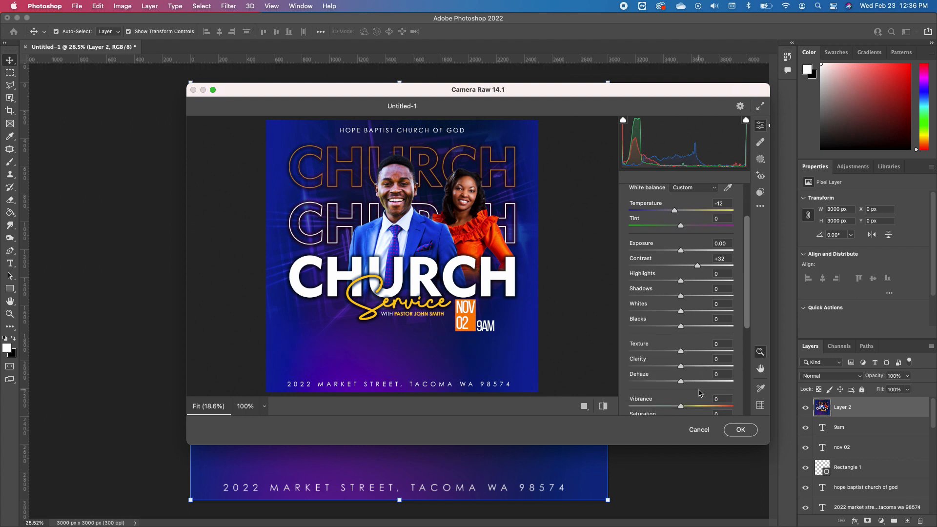
{"action": "mouse_move", "coordinate": [682, 407]}
{"action": "left_mouse_down"}
{"action": "mouse_move", "coordinate": [714, 403]}
{"action": "mouse_move", "coordinate": [685, 400]}
{"action": "left_mouse_up"}
{"action": "scroll", "coordinate": [695, 399], "scroll_direction": "down", "scroll_amount": 2}
{"action": "scroll", "coordinate": [695, 398], "scroll_direction": "down", "scroll_amount": 1}
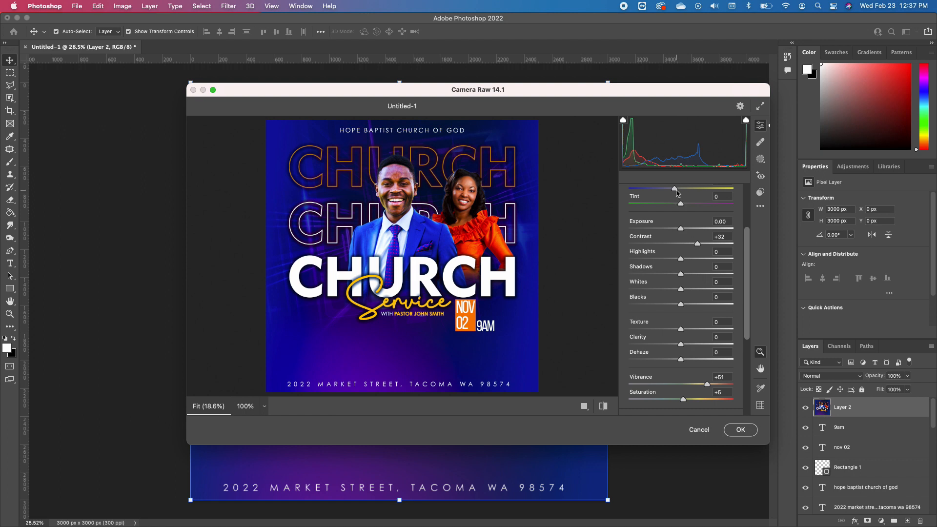
{"action": "scroll", "coordinate": [701, 238], "scroll_direction": "up", "scroll_amount": 1}
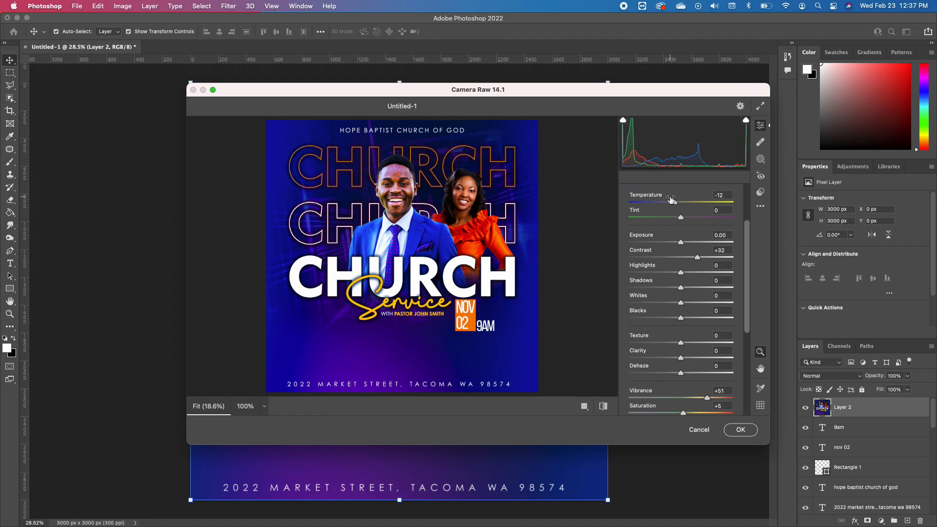
Set the Camera Raw Temperature to -5 and apply the filter to the merged layer
{"action": "mouse_move", "coordinate": [678, 203]}
{"action": "left_mouse_down"}
{"action": "mouse_move", "coordinate": [688, 205]}
{"action": "mouse_move", "coordinate": [680, 204]}
{"action": "left_mouse_up"}
{"action": "left_click", "coordinate": [740, 431]}
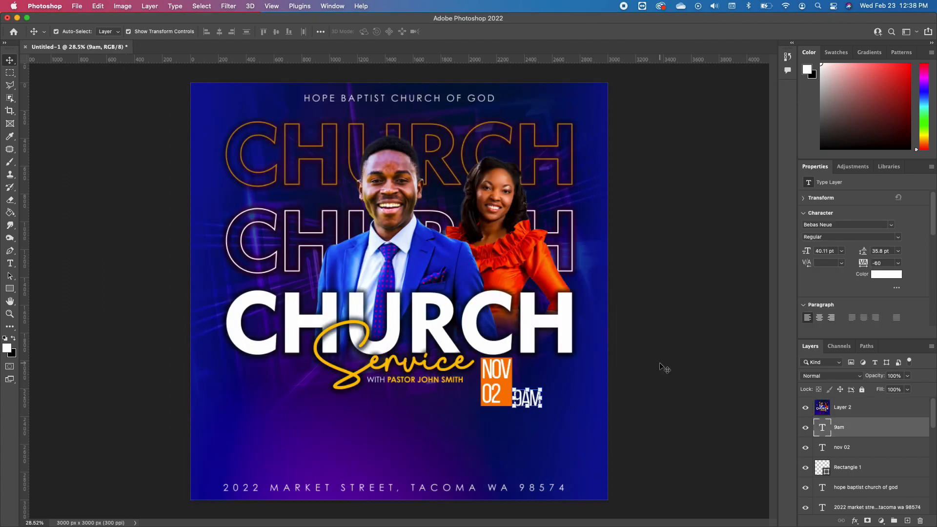
Lower the opacity of the merged Layer 2 to 42%
{"action": "left_click", "coordinate": [885, 405]}
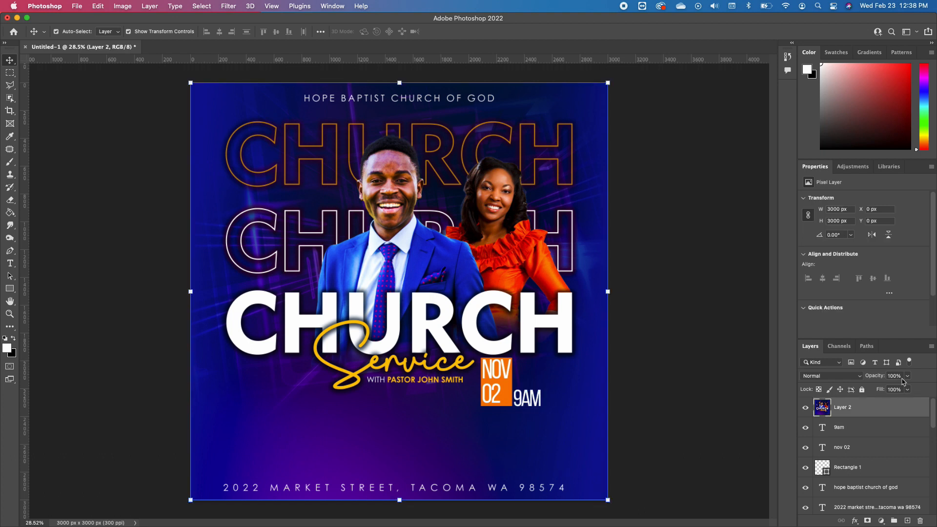
{"action": "left_click", "coordinate": [909, 376]}
{"action": "left_click_drag", "start_coordinate": [909, 389], "coordinate": [882, 392]}
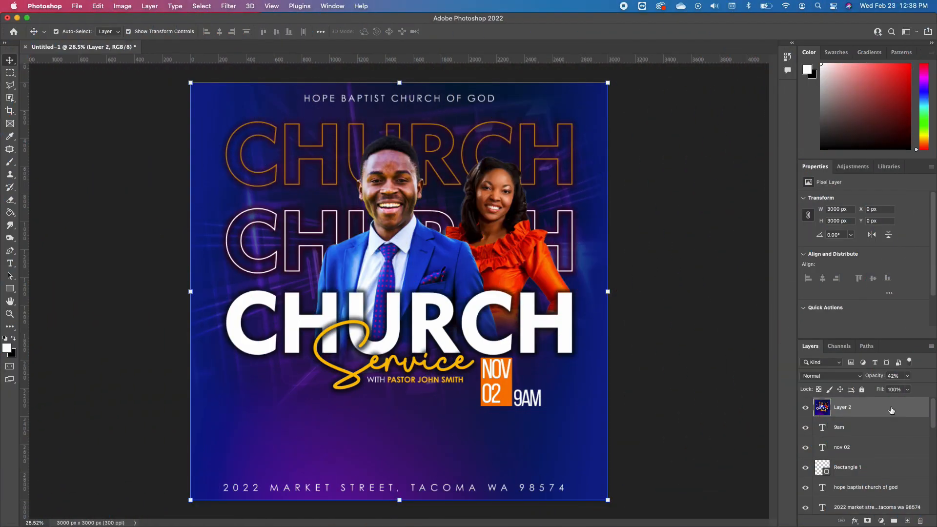
Unlock the Background layer, the Gradient Fill 1 layer and the purple texture image layer
{"action": "scroll", "coordinate": [907, 427], "scroll_direction": "down", "scroll_amount": 10}
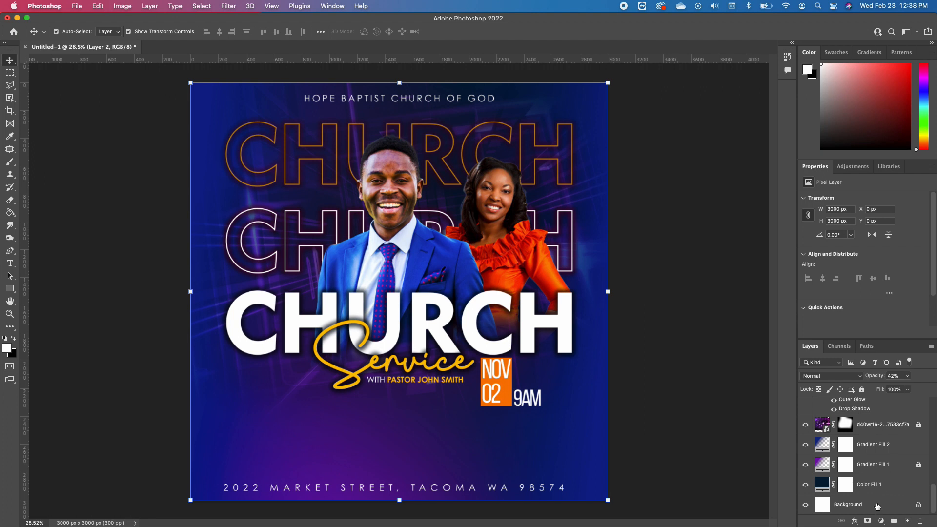
{"action": "left_click", "coordinate": [877, 507], "text": "shift"}
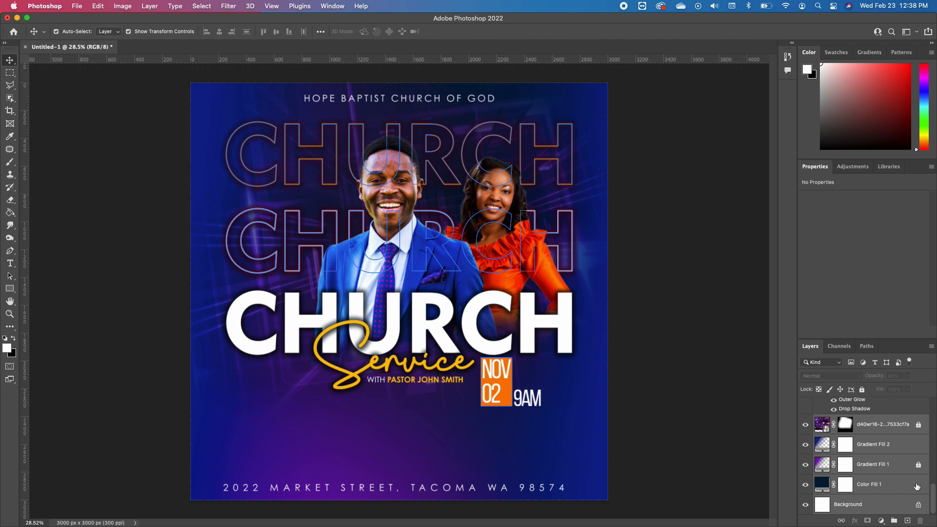
{"action": "left_click", "coordinate": [918, 505]}
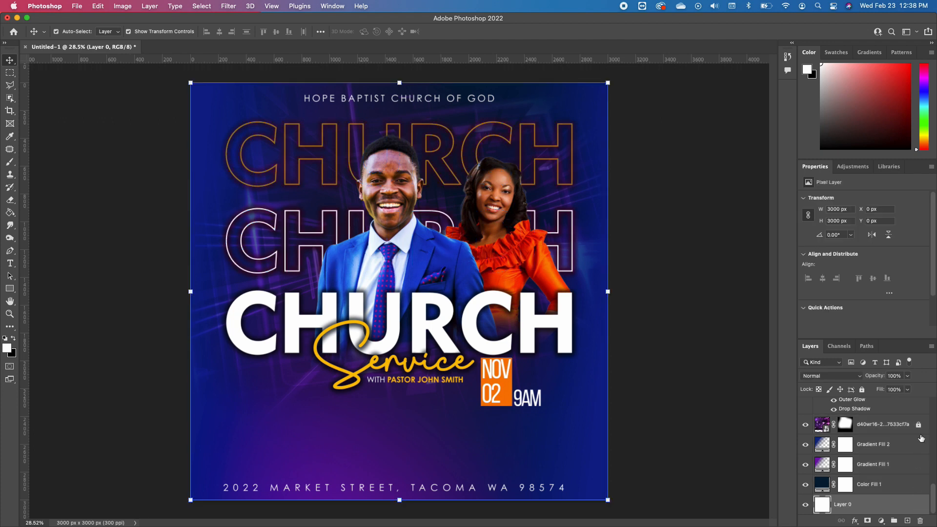
{"action": "scroll", "coordinate": [882, 452], "scroll_direction": "up", "scroll_amount": 3}
{"action": "scroll", "coordinate": [874, 440], "scroll_direction": "up", "scroll_amount": 5}
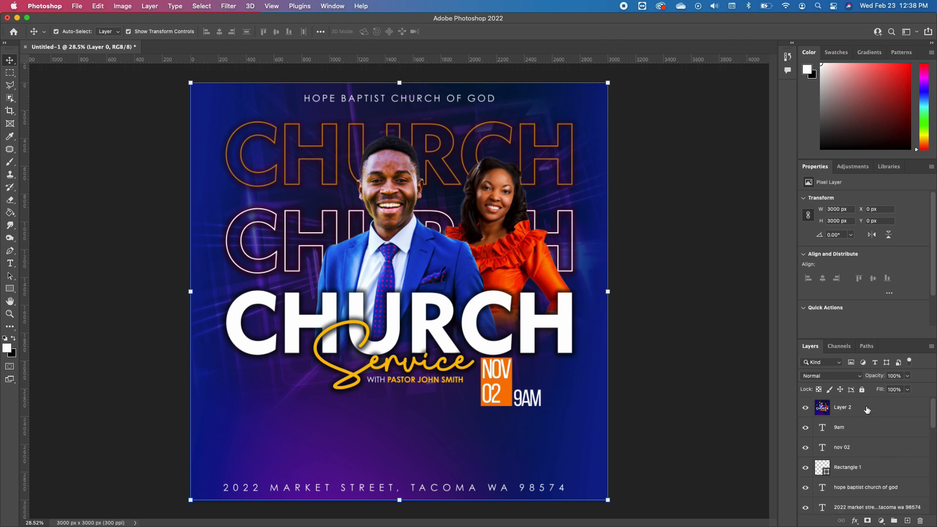
Select every layer from Layer 2 down to Layer 0 and put them into one group
{"action": "left_click", "coordinate": [867, 410]}
{"action": "scroll", "coordinate": [874, 454], "scroll_direction": "down", "scroll_amount": 8}
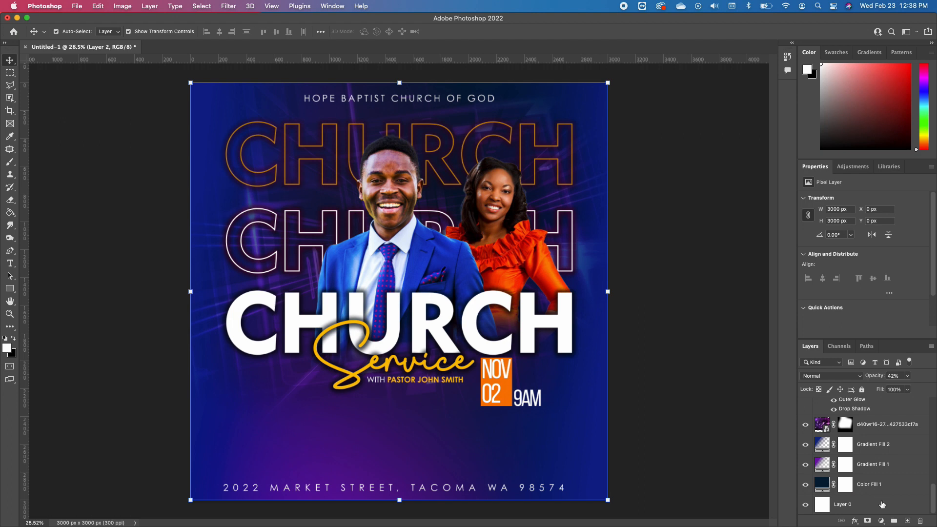
{"action": "left_click", "coordinate": [881, 505], "text": "shift"}
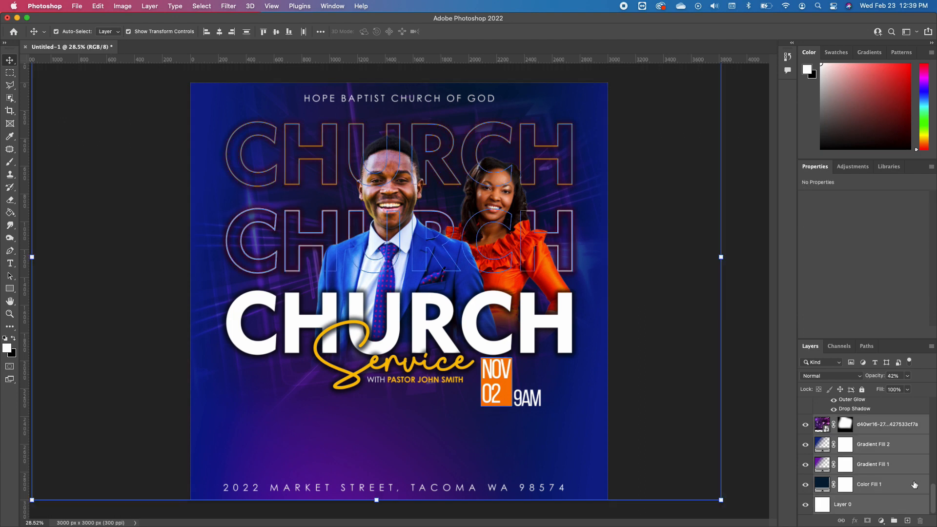
{"action": "left_click", "coordinate": [894, 521]}
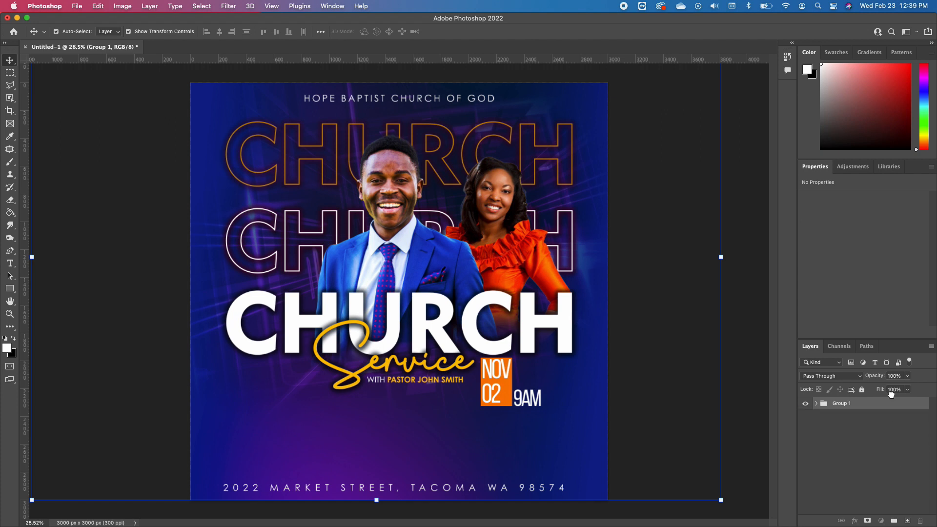
Duplicate Group 1 and rename the copy "Single Person"
{"action": "left_click_drag", "start_coordinate": [890, 403], "coordinate": [909, 520]}
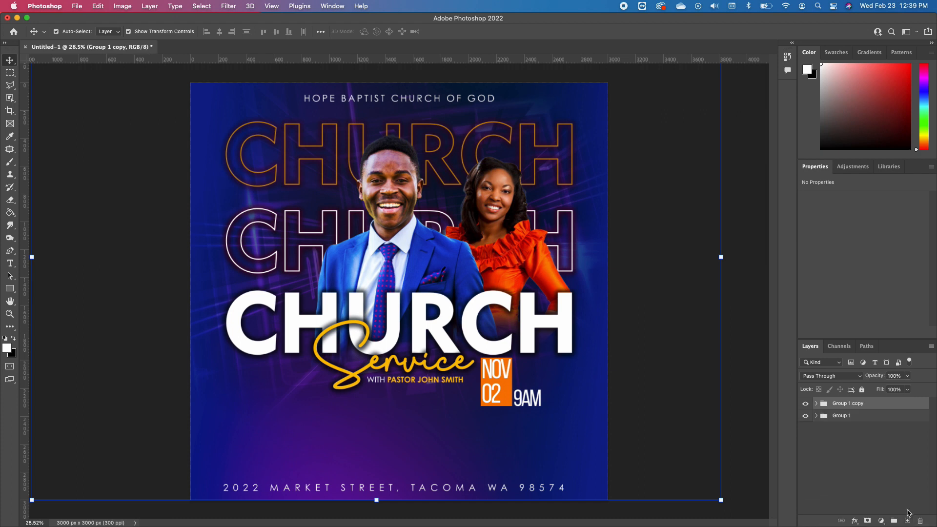
{"action": "double_click", "coordinate": [846, 403]}
{"action": "type", "text": "Single Person"}
{"action": "key", "text": "Return"}
Hide the original Group 1 and delete the man's photo from the Single Person group
{"action": "left_click", "coordinate": [805, 415]}
{"action": "left_click", "coordinate": [817, 404]}
{"action": "left_click", "coordinate": [418, 244]}
{"action": "key", "text": "Delete"}
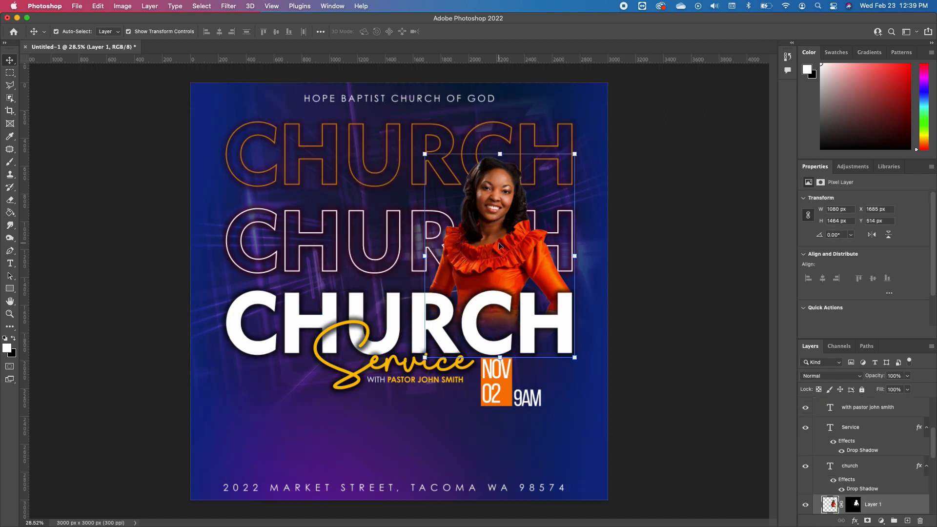
Move the woman's photo to the middle of the flyer and enlarge it to about 1463 × 1982 px
{"action": "left_click_drag", "start_coordinate": [493, 209], "coordinate": [385, 213]}
{"action": "left_click_drag", "start_coordinate": [469, 160], "coordinate": [520, 88]}
{"action": "left_click_drag", "start_coordinate": [415, 170], "coordinate": [417, 192]}
{"action": "key", "text": "Return"}
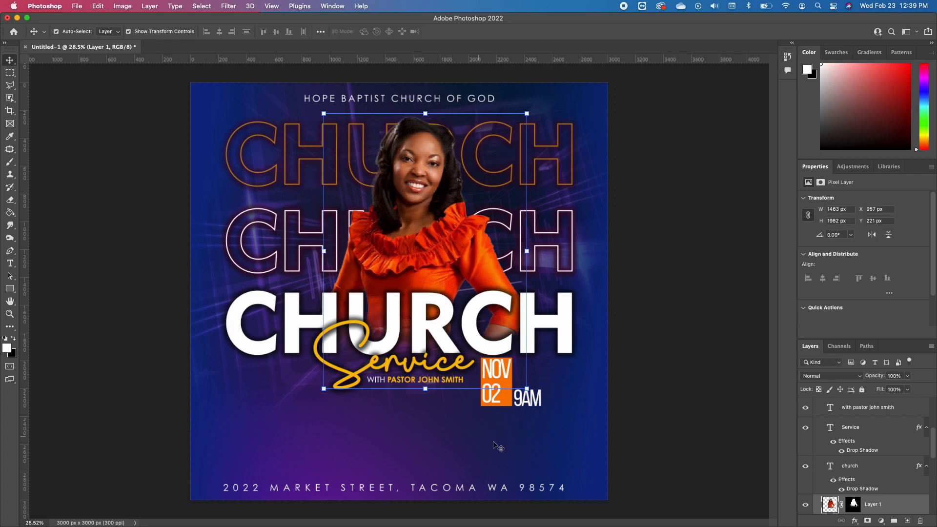
{"action": "left_click", "coordinate": [674, 416]}
Replace the pastor's first name in the "with pastor" text line below Service
{"action": "left_click", "coordinate": [407, 382]}
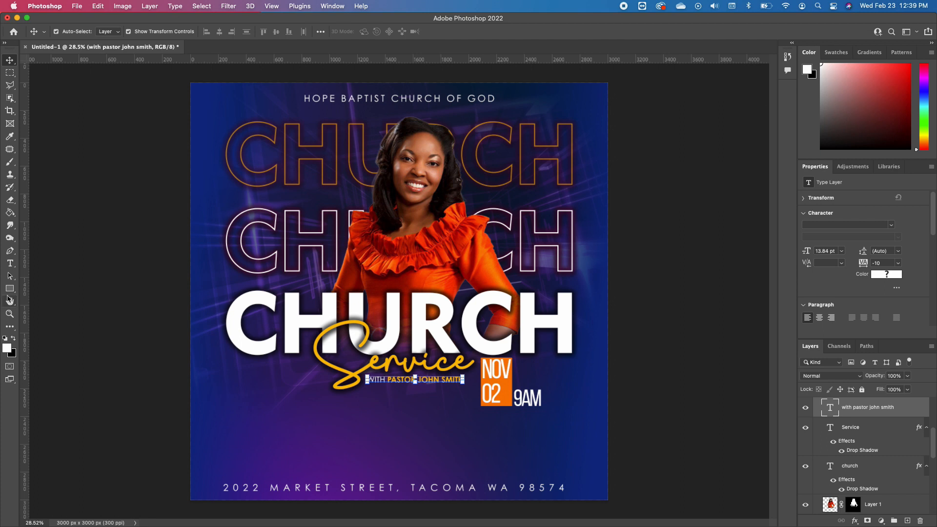
{"action": "left_click", "coordinate": [9, 263]}
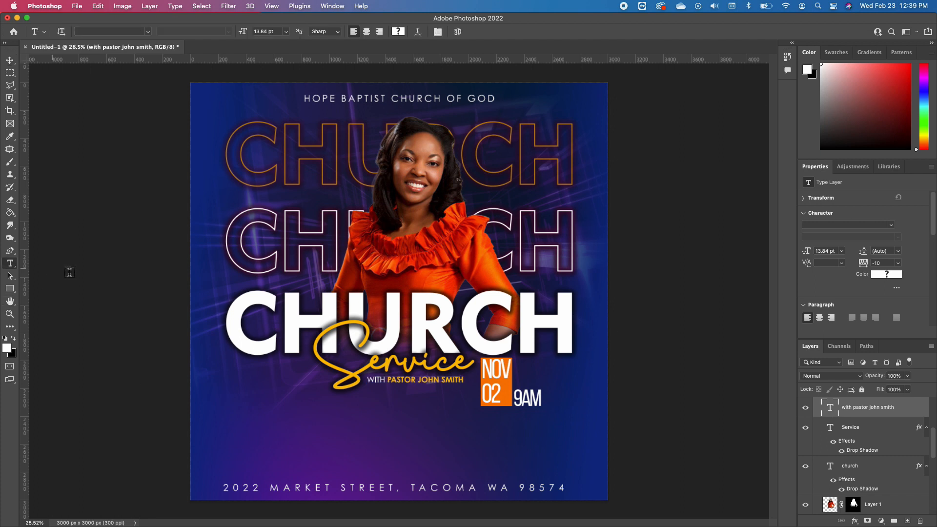
{"action": "left_click", "coordinate": [437, 381]}
{"action": "key", "text": "BackSpace"}
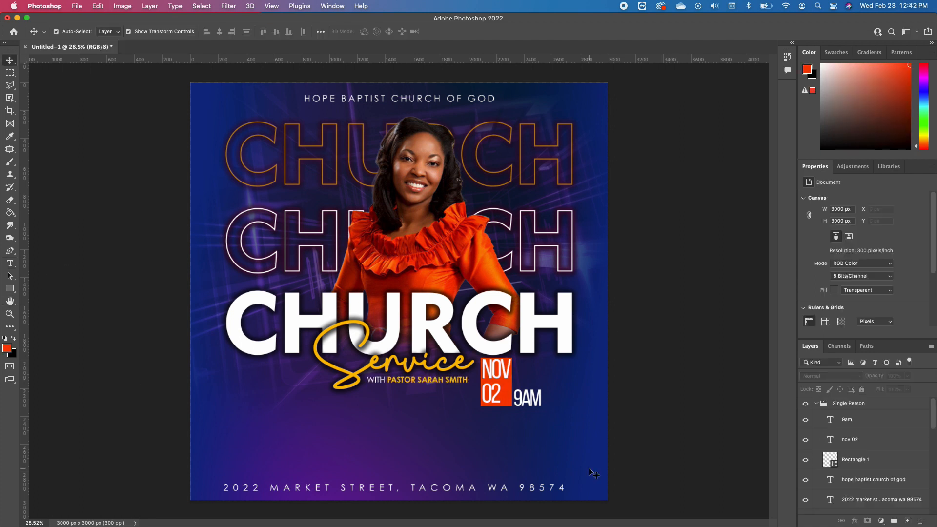
Add a Hue/Saturation adjustment layer above the purple texture image layer and set Hue to -33
{"action": "left_click", "coordinate": [565, 458]}
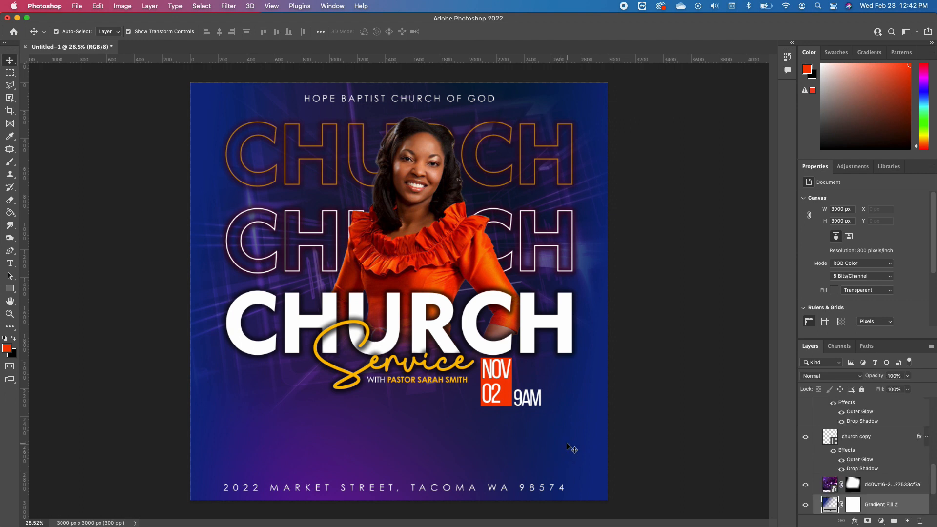
{"action": "left_click", "coordinate": [889, 486]}
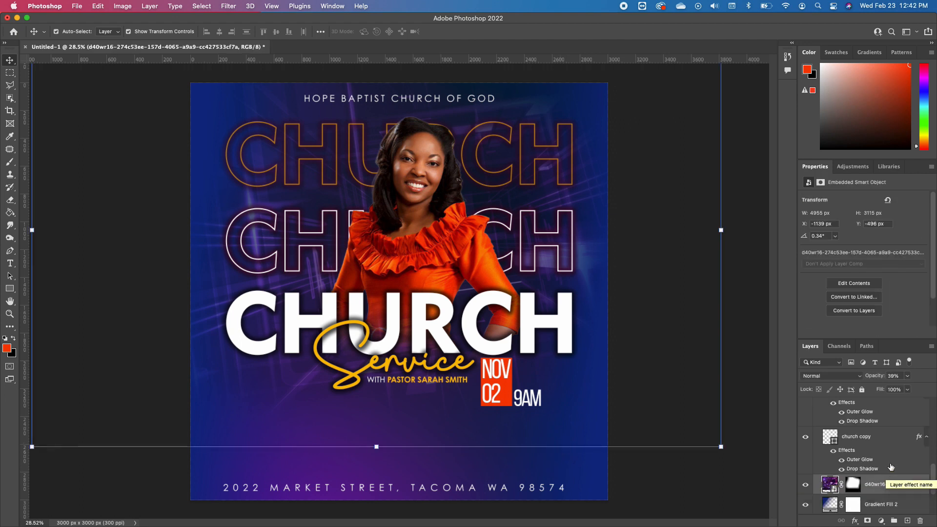
{"action": "left_click", "coordinate": [882, 521]}
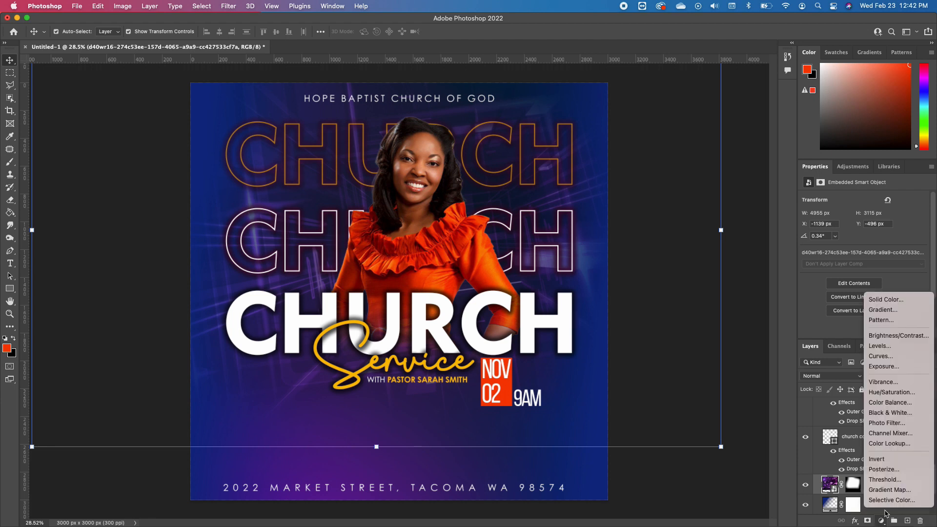
{"action": "left_click", "coordinate": [900, 393]}
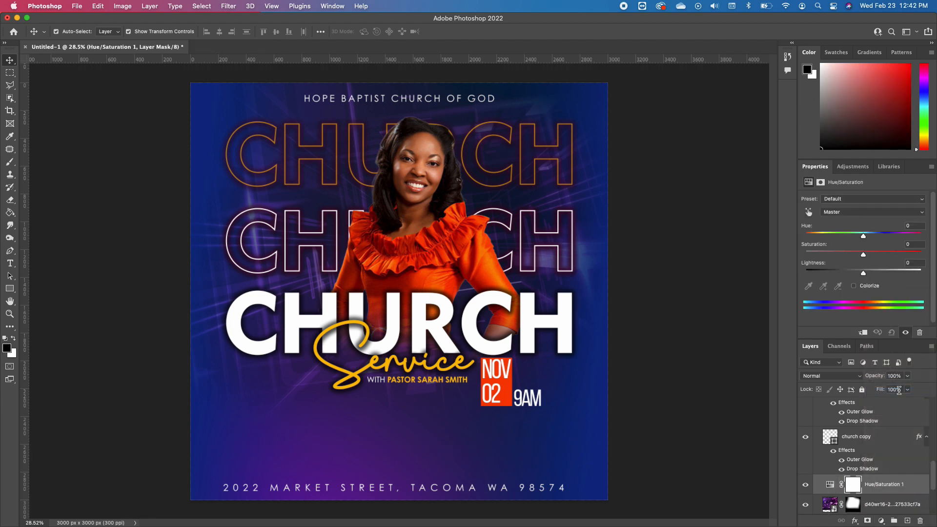
{"action": "scroll", "coordinate": [880, 458], "scroll_direction": "down", "scroll_amount": 4}
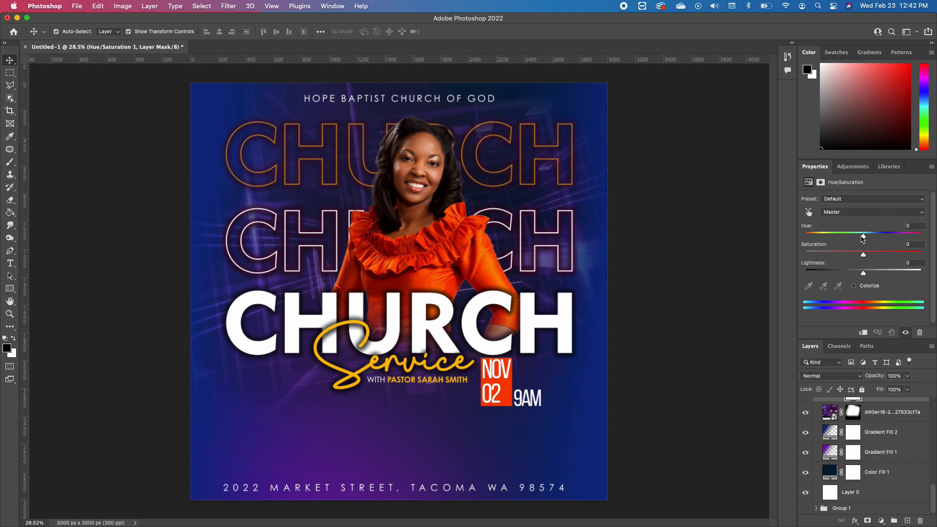
{"action": "left_click_drag", "start_coordinate": [864, 236], "coordinate": [846, 250]}
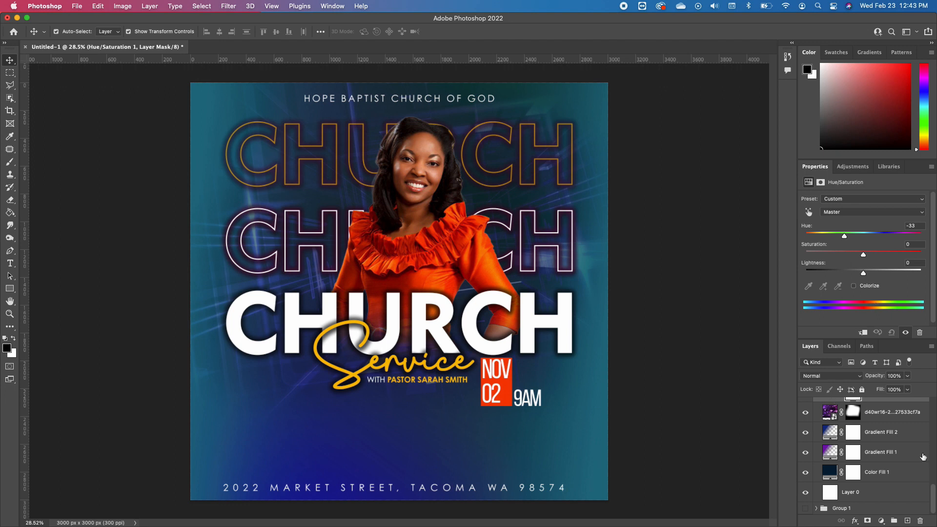
Collapse the Single Person group, show Group 1, and toggle Single Person's visibility to compare the two flyer versions
{"action": "scroll", "coordinate": [913, 488], "scroll_direction": "up", "scroll_amount": 5}
{"action": "scroll", "coordinate": [857, 429], "scroll_direction": "up", "scroll_amount": 5}
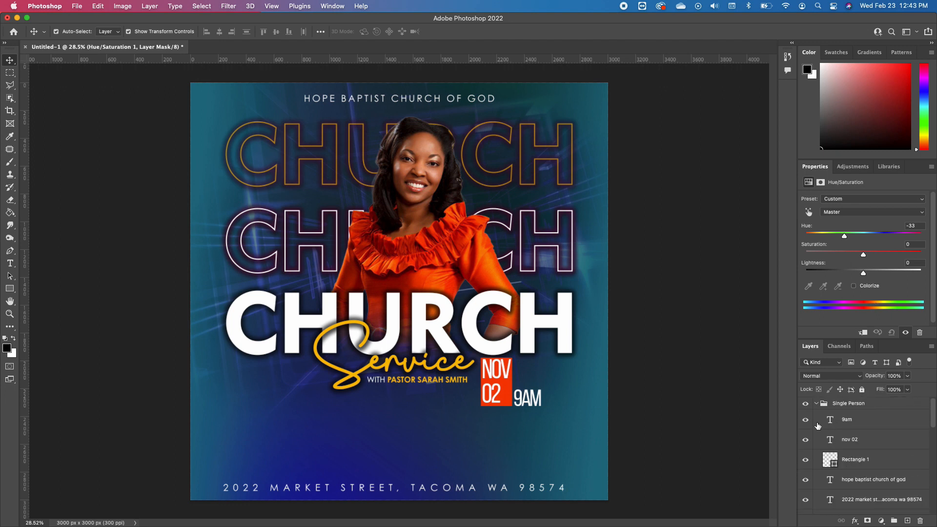
{"action": "left_click", "coordinate": [818, 403]}
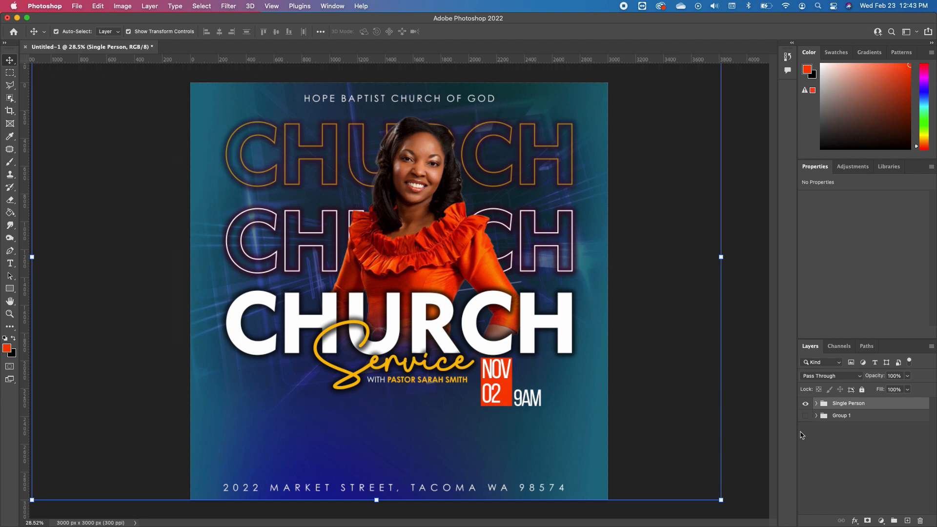
{"action": "left_click", "coordinate": [805, 415]}
{"action": "left_click", "coordinate": [807, 404]}
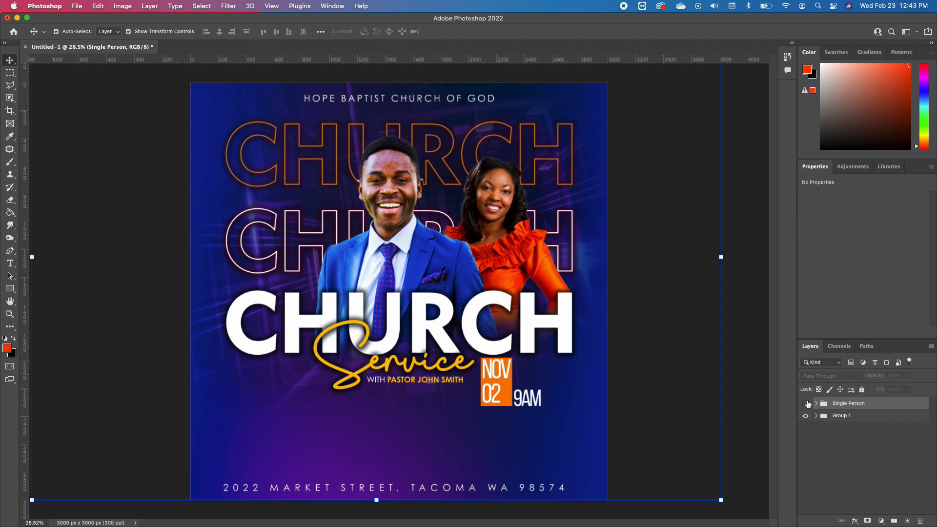
{"action": "left_click", "coordinate": [807, 403]}
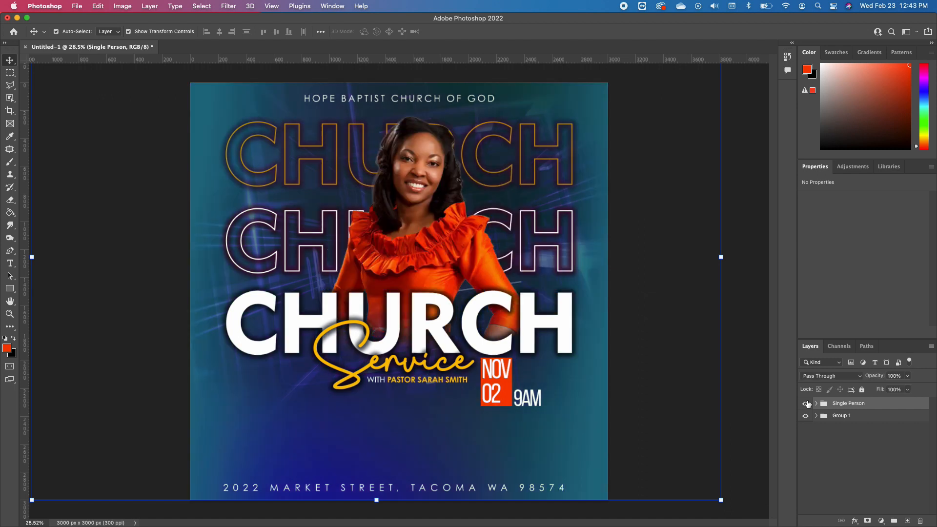